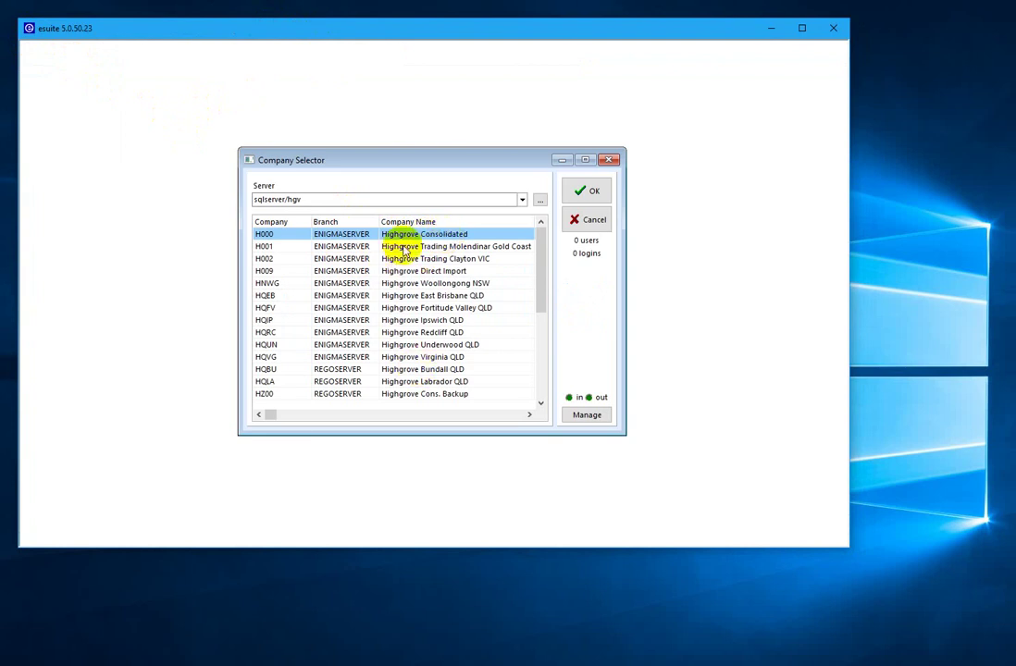
- Choose H000 Highgrove Consolidated in the Company Selector and confirm it to reach the login prompt
{"action": "left_click", "coordinate": [404, 250]}
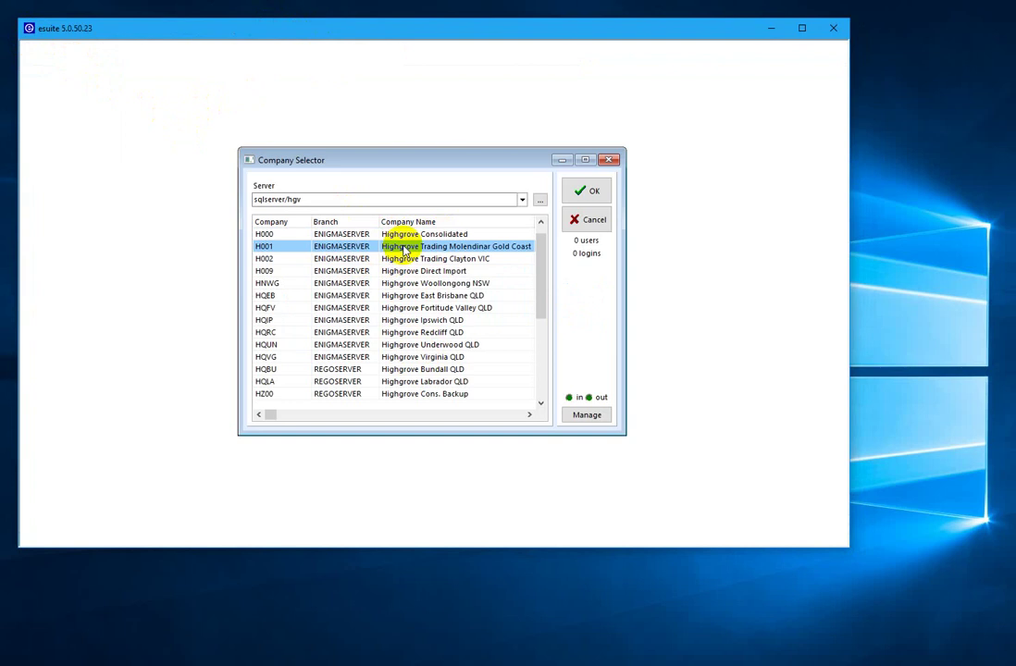
{"action": "left_click", "coordinate": [400, 320]}
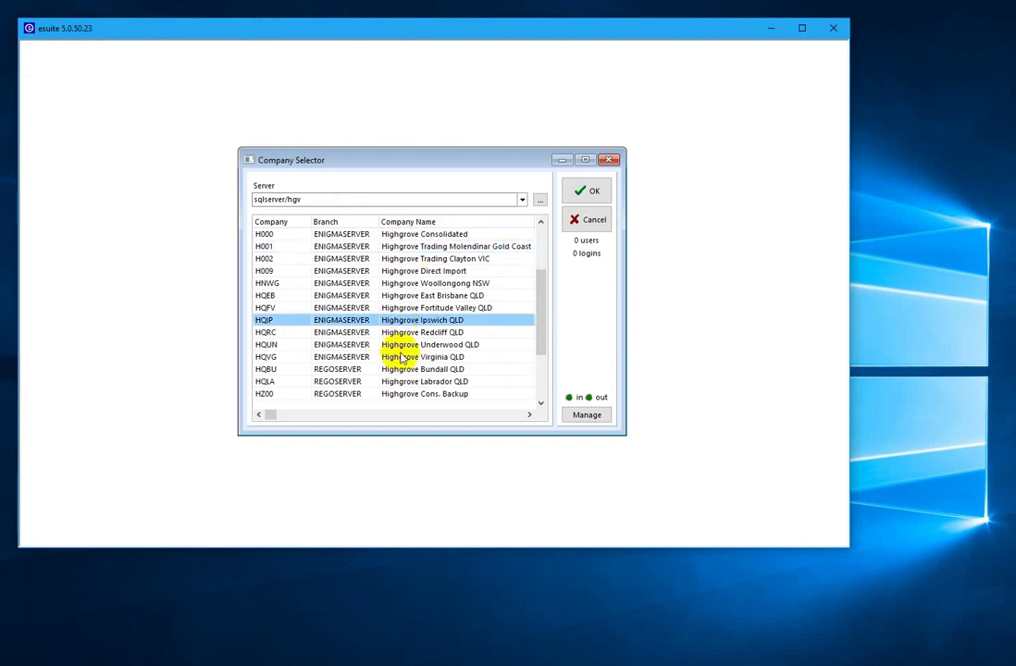
{"action": "left_click", "coordinate": [405, 357]}
{"action": "left_click", "coordinate": [407, 332]}
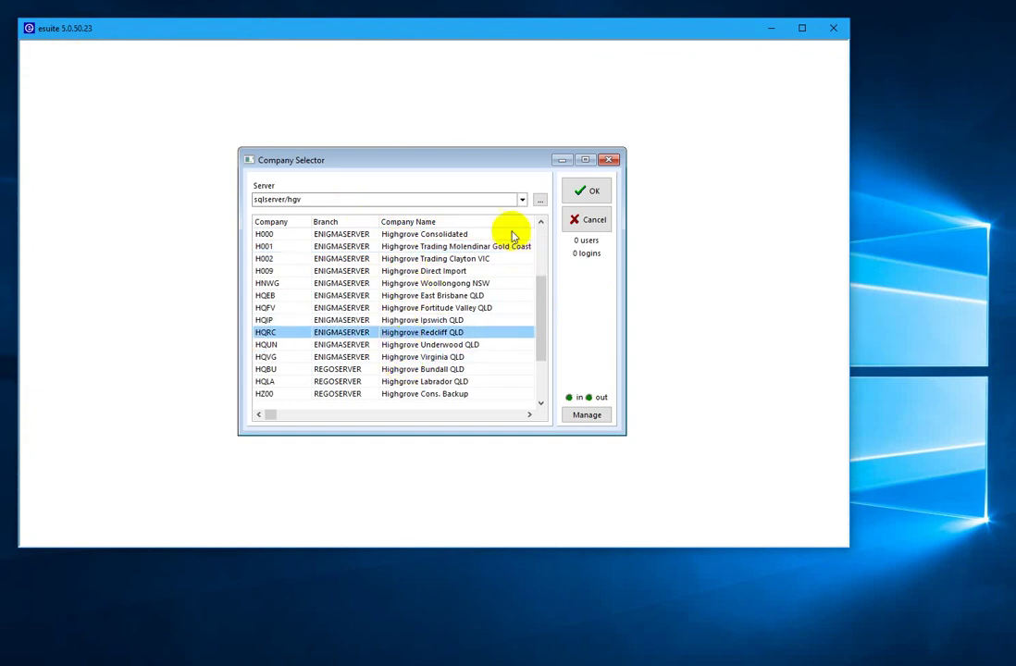
{"action": "left_click", "coordinate": [412, 237]}
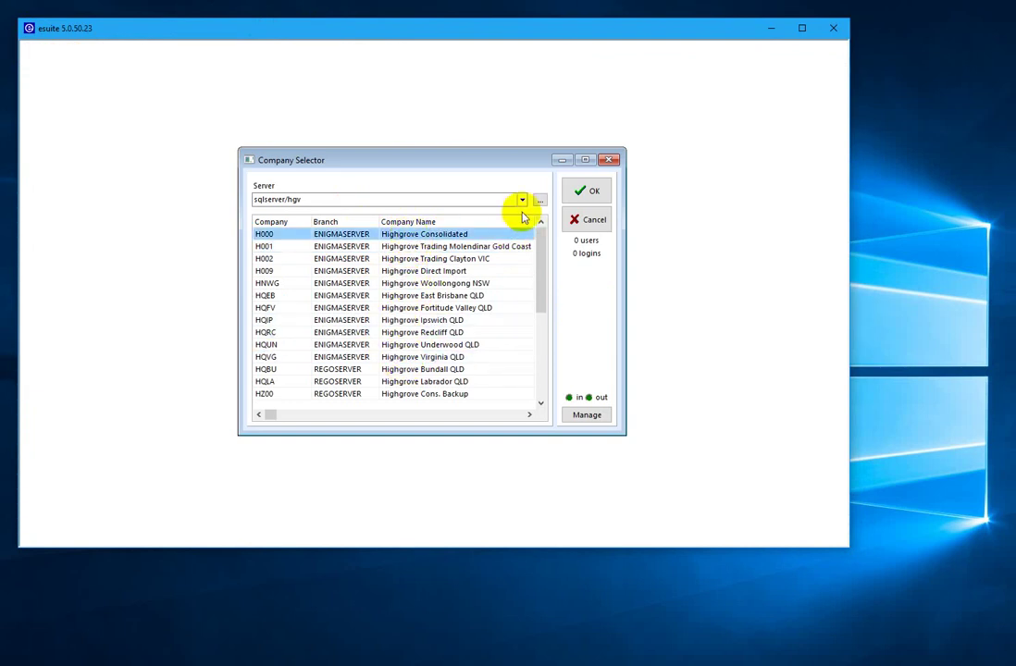
{"action": "left_click", "coordinate": [582, 194]}
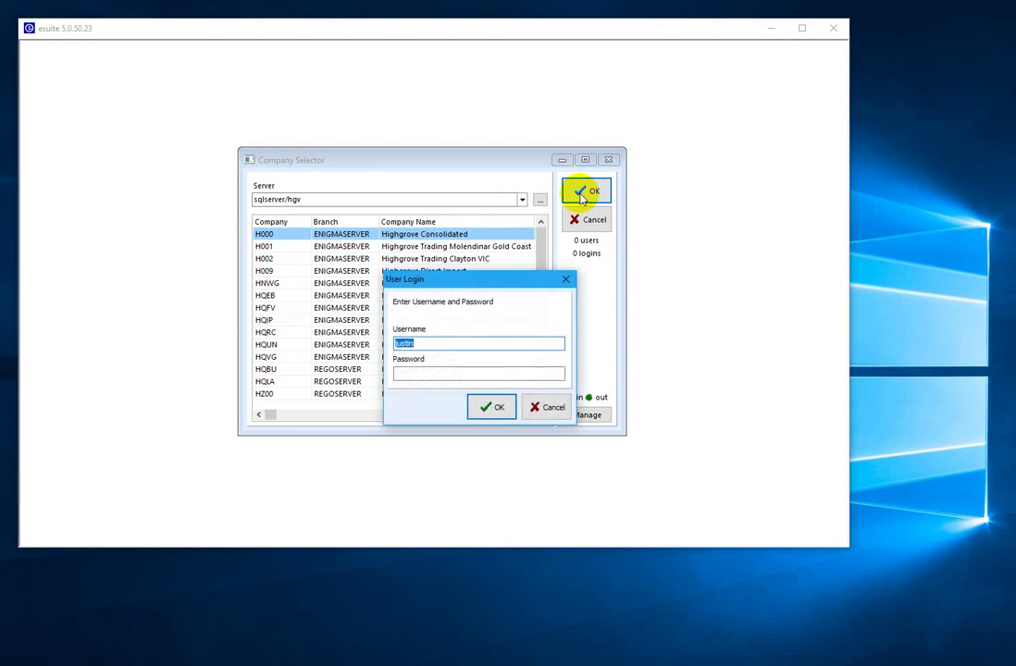
- Log in to Highgrove Consolidated and open the General Ledger for Jul 18 to Aug 18
{"action": "key", "text": "Return"}
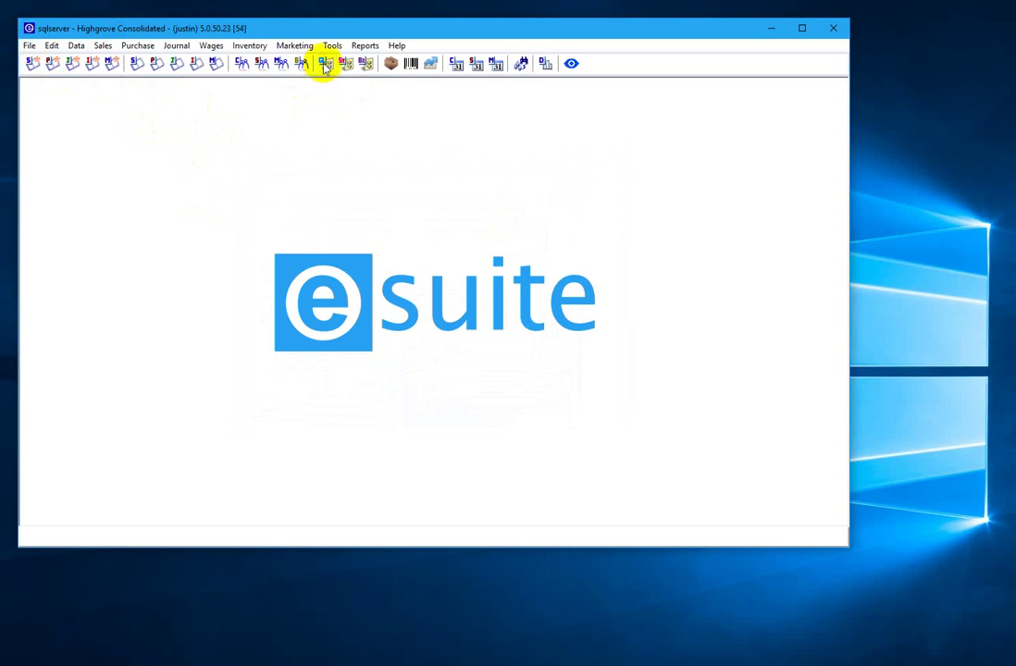
{"action": "left_click", "coordinate": [328, 65]}
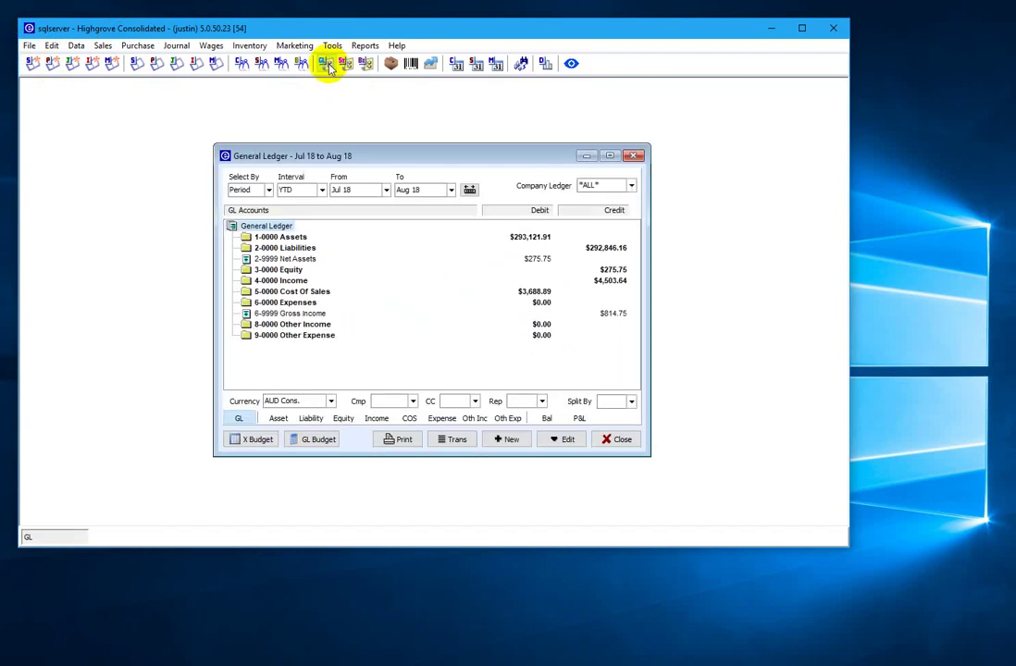
- Filter the ledger to HQEB and list 4-2100 Sales - Bathroom transactions, showing one $1,530.00 credit
{"action": "left_click", "coordinate": [283, 282]}
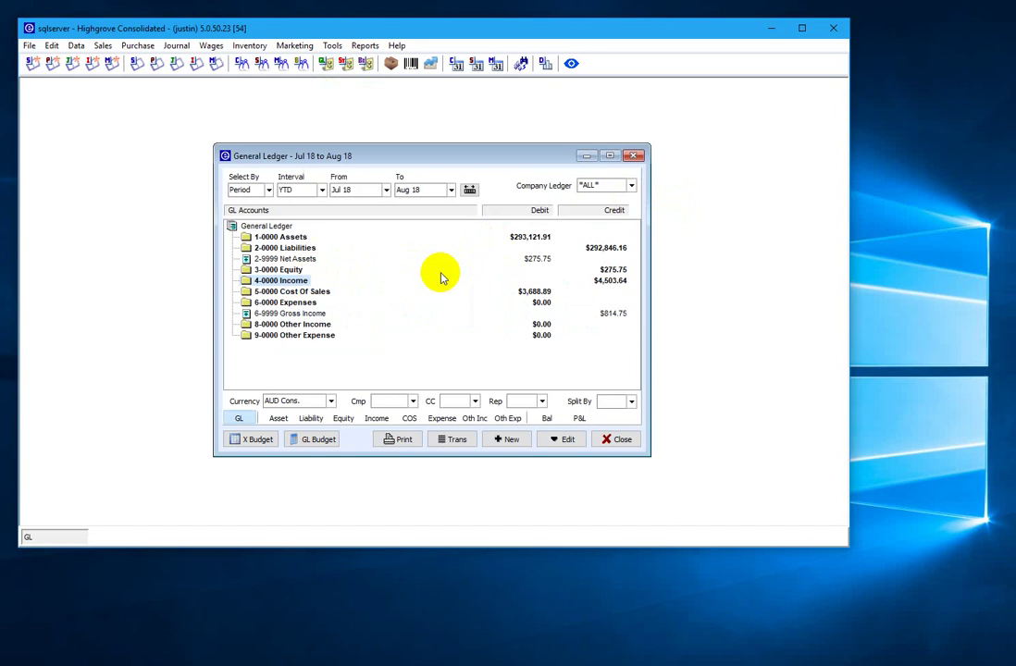
{"action": "key", "text": "Right"}
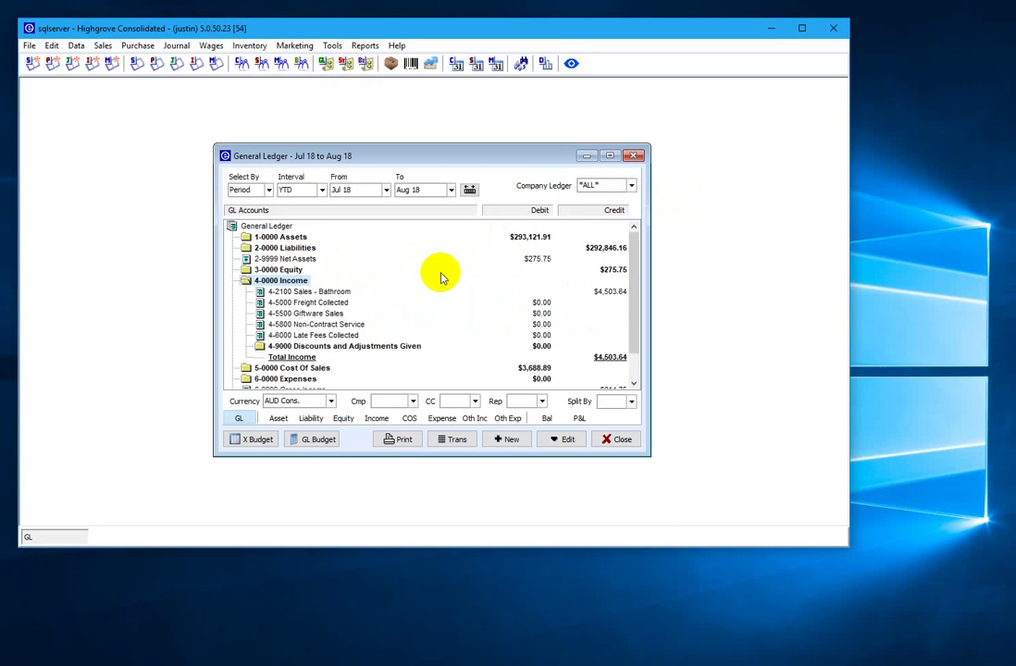
{"action": "key", "text": "Down"}
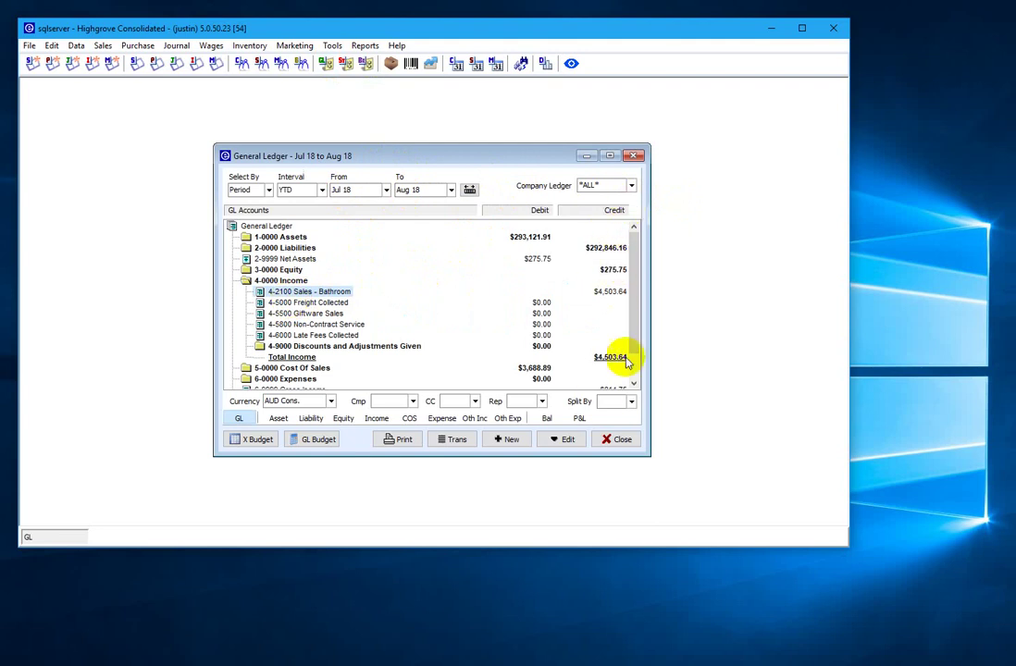
{"action": "left_click", "coordinate": [632, 189]}
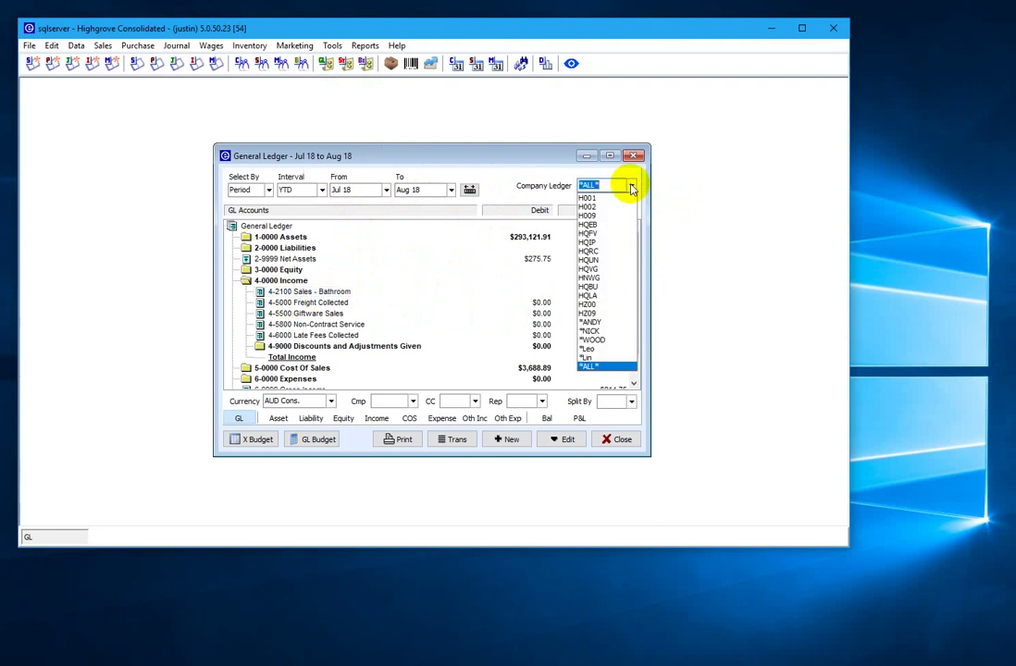
{"action": "left_click", "coordinate": [590, 226]}
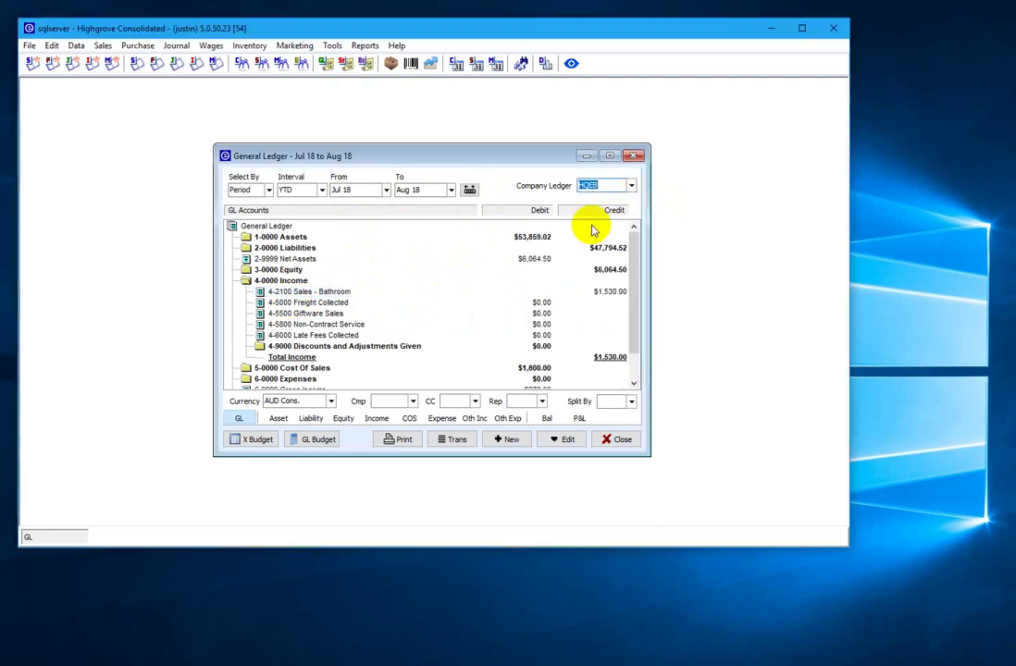
{"action": "left_click", "coordinate": [320, 294]}
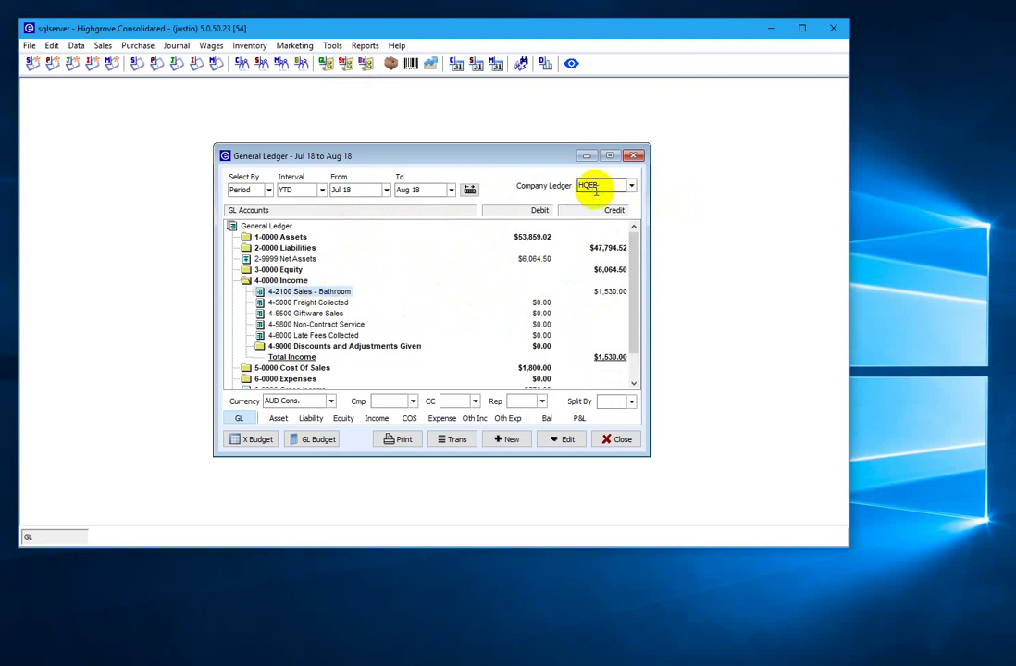
{"action": "left_click", "coordinate": [547, 418]}
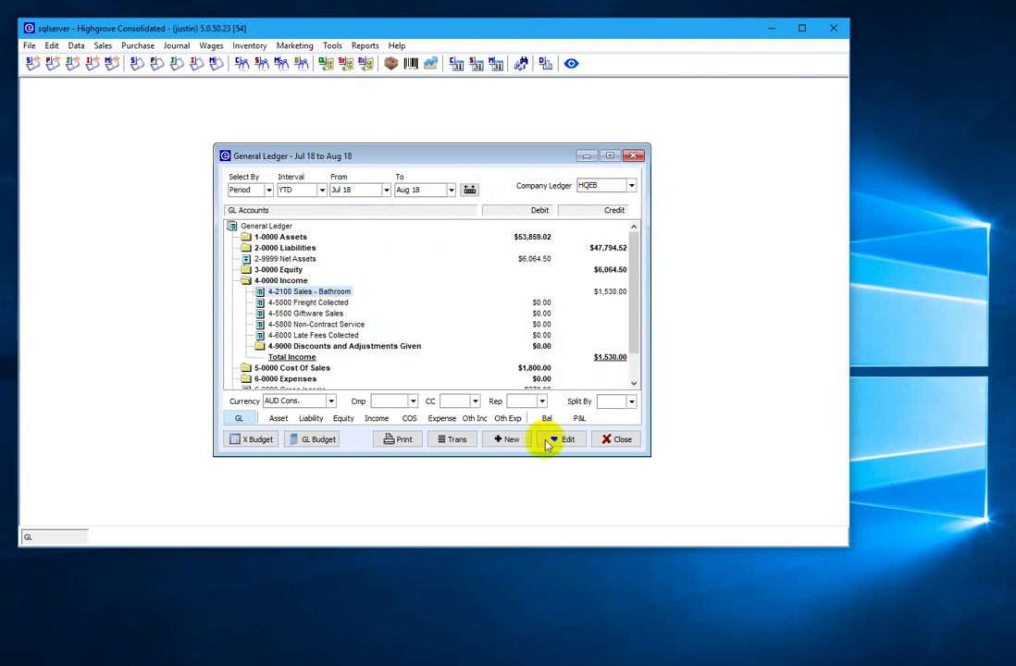
{"action": "left_click", "coordinate": [453, 440]}
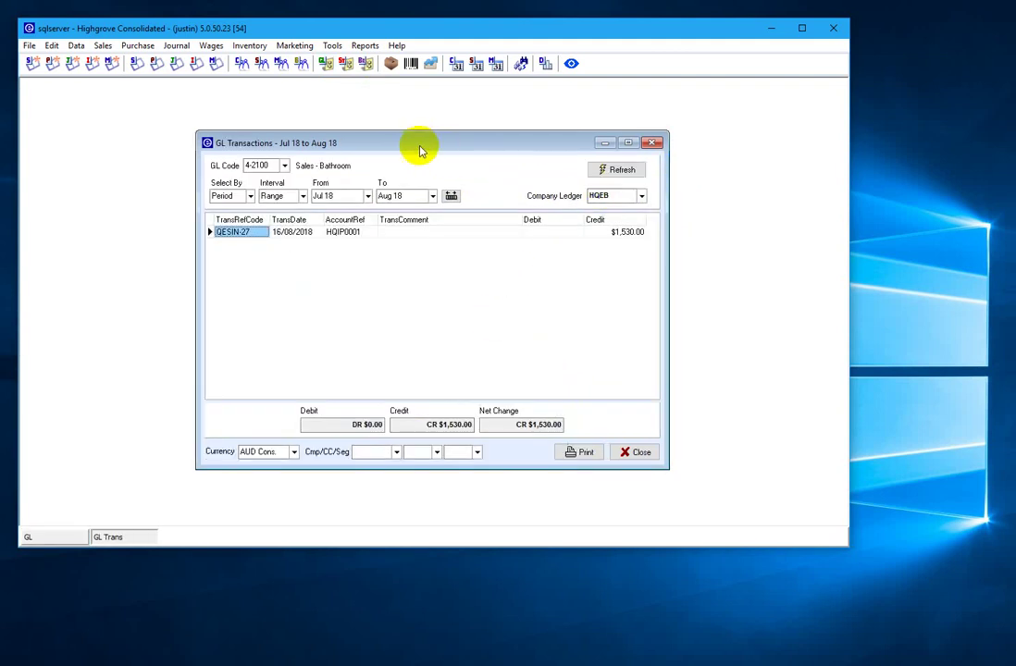
- Show Sales - Bathroom transactions for *ALL* companies (five, totalling $4,503.64), then close the list
{"action": "left_click_drag", "start_coordinate": [418, 145], "coordinate": [483, 186]}
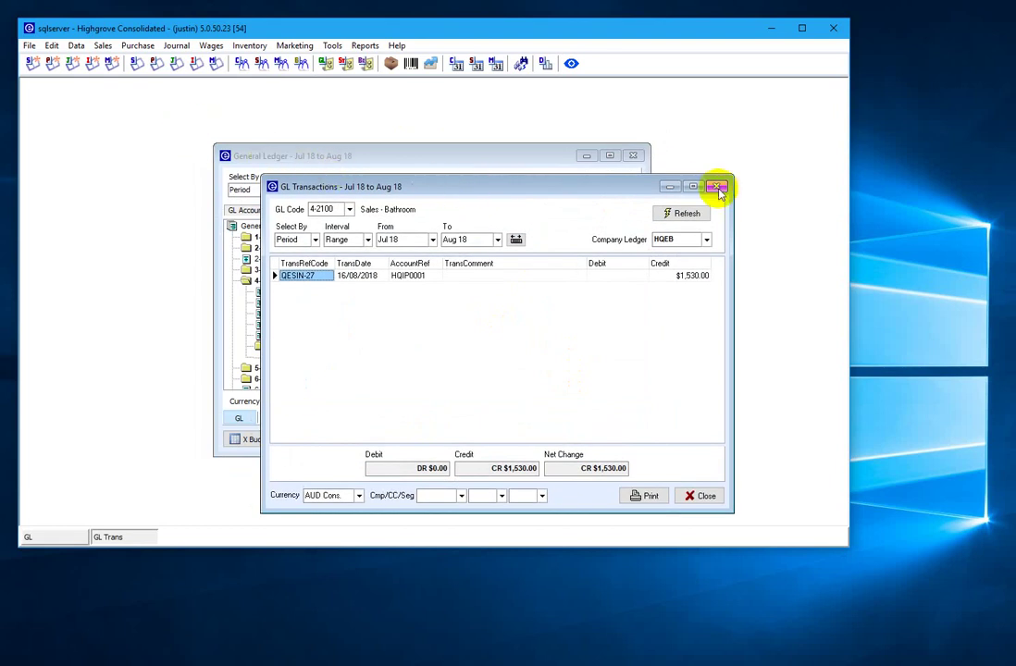
{"action": "left_click", "coordinate": [706, 241]}
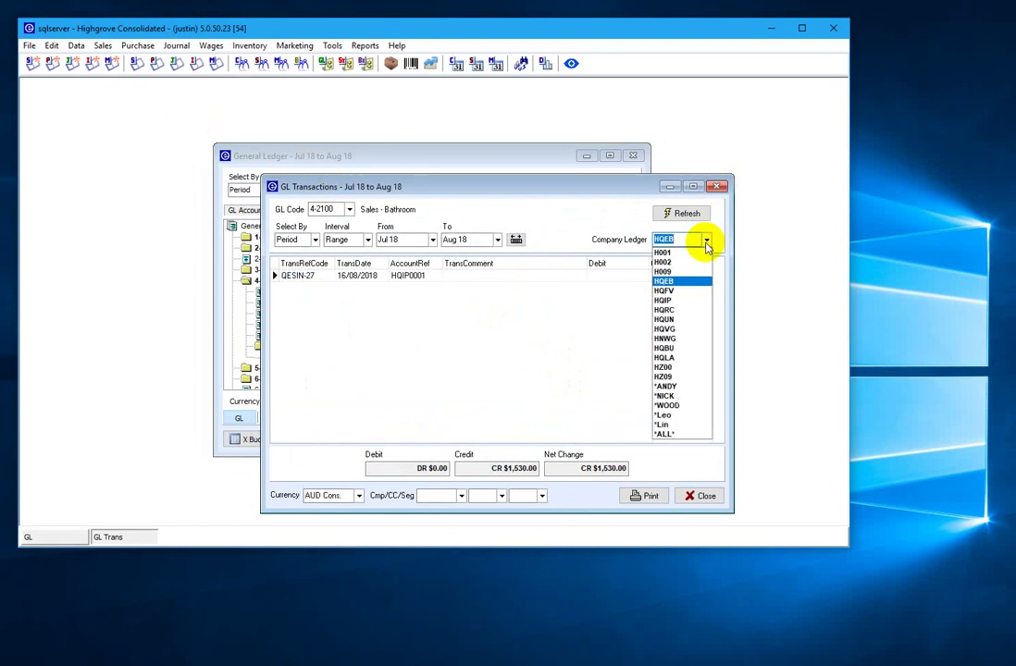
{"action": "left_click", "coordinate": [666, 435]}
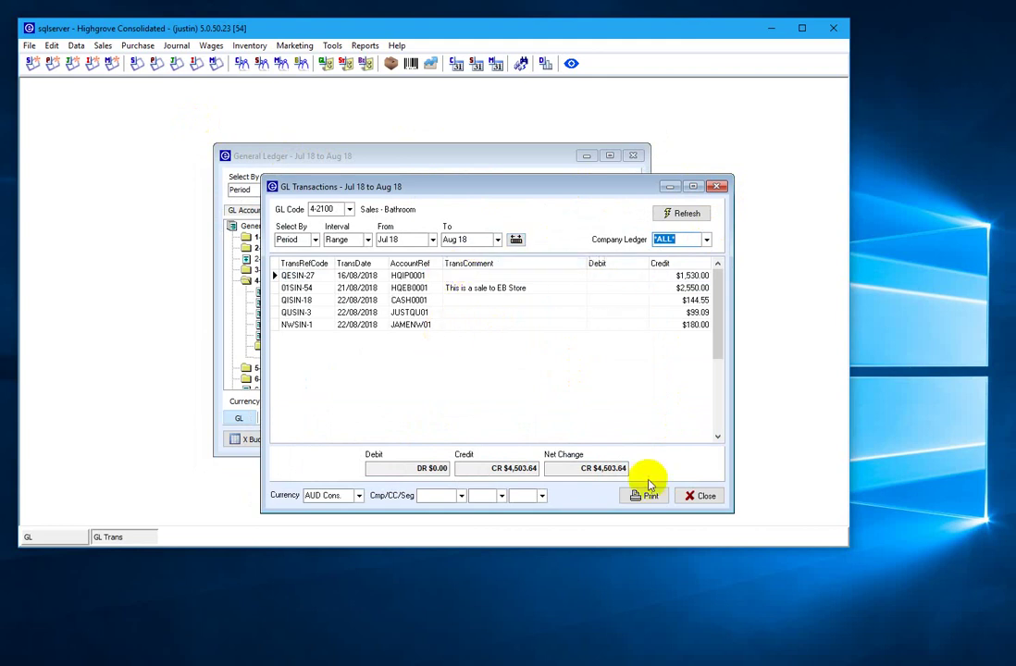
{"action": "left_click", "coordinate": [701, 496]}
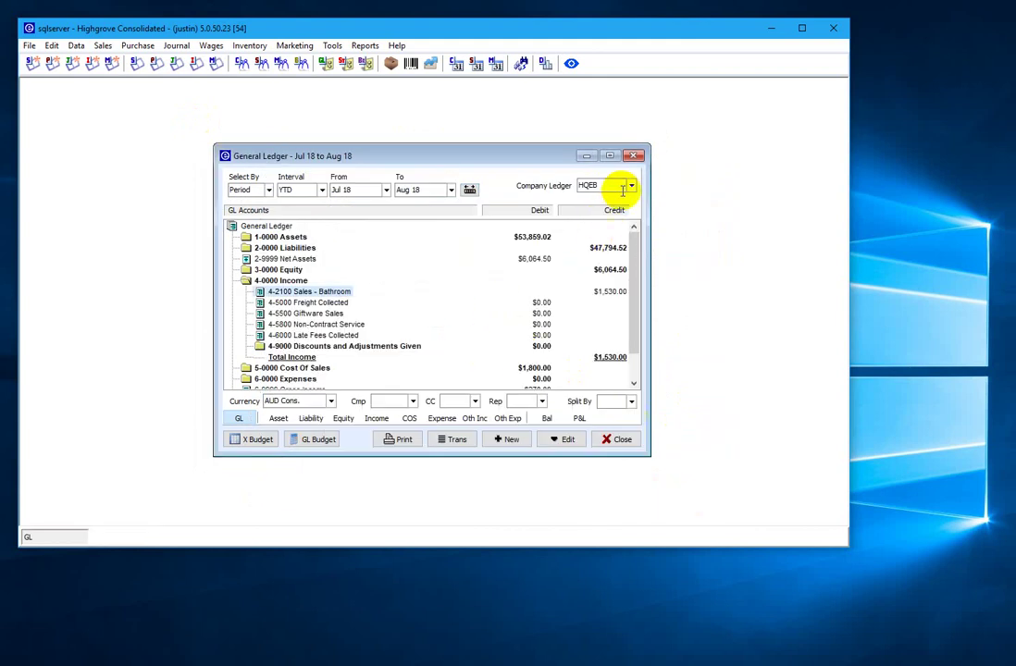
{"action": "left_click", "coordinate": [633, 188]}
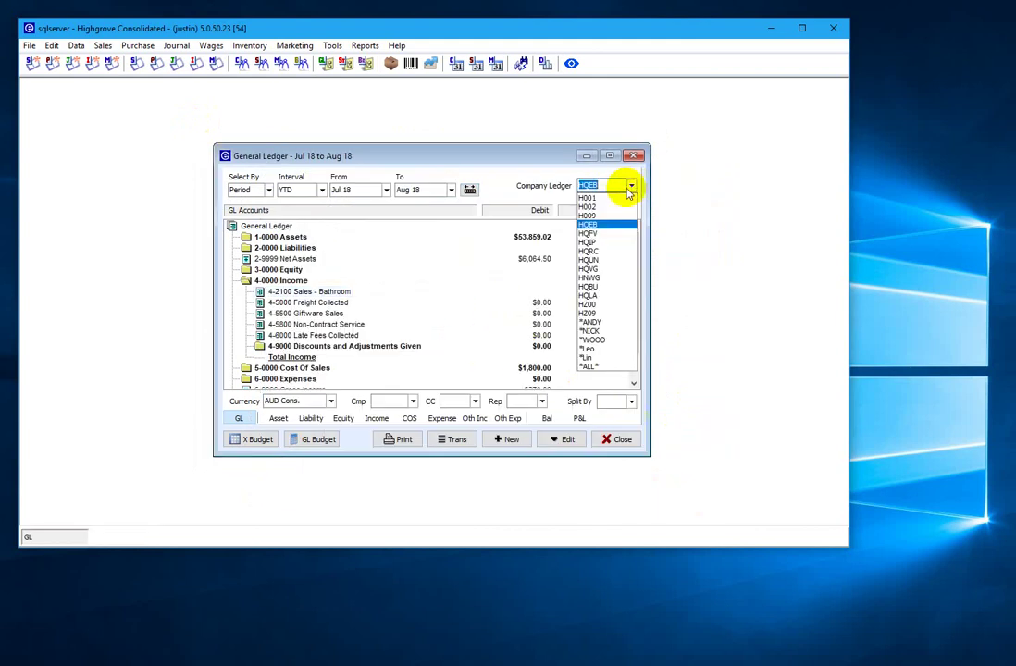
- Show the General Ledger for all companies, split by company
{"action": "left_click", "coordinate": [585, 363]}
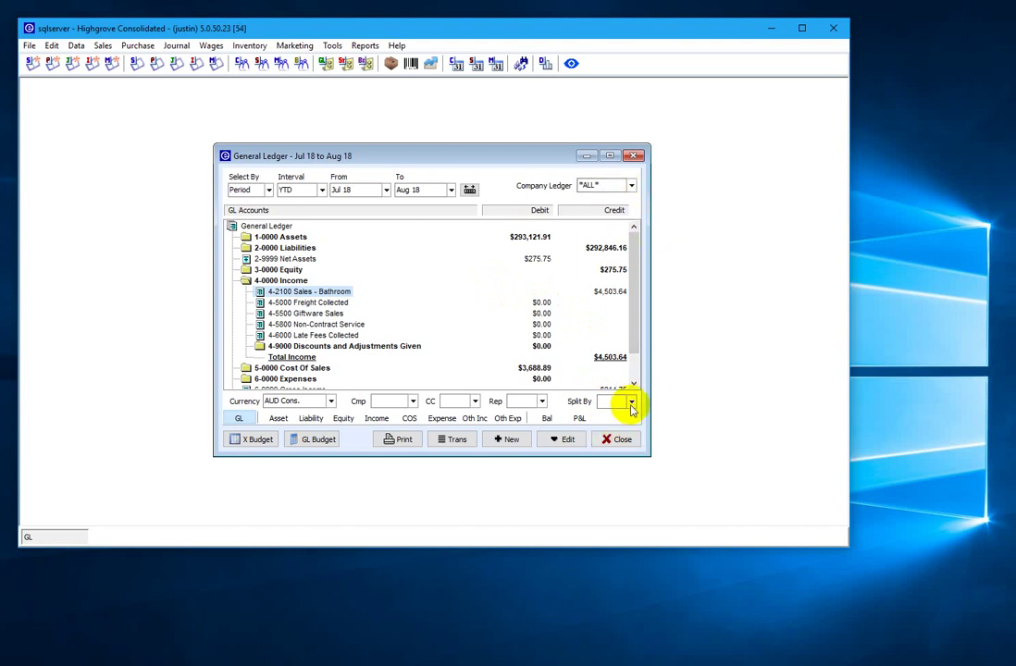
{"action": "left_click", "coordinate": [632, 402]}
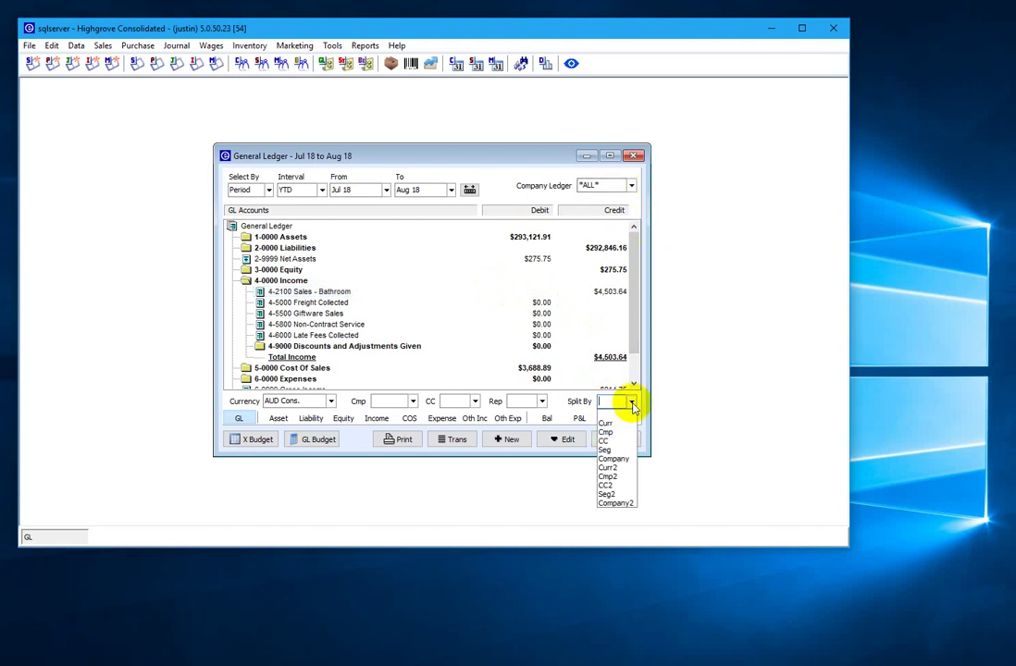
{"action": "left_click", "coordinate": [614, 459]}
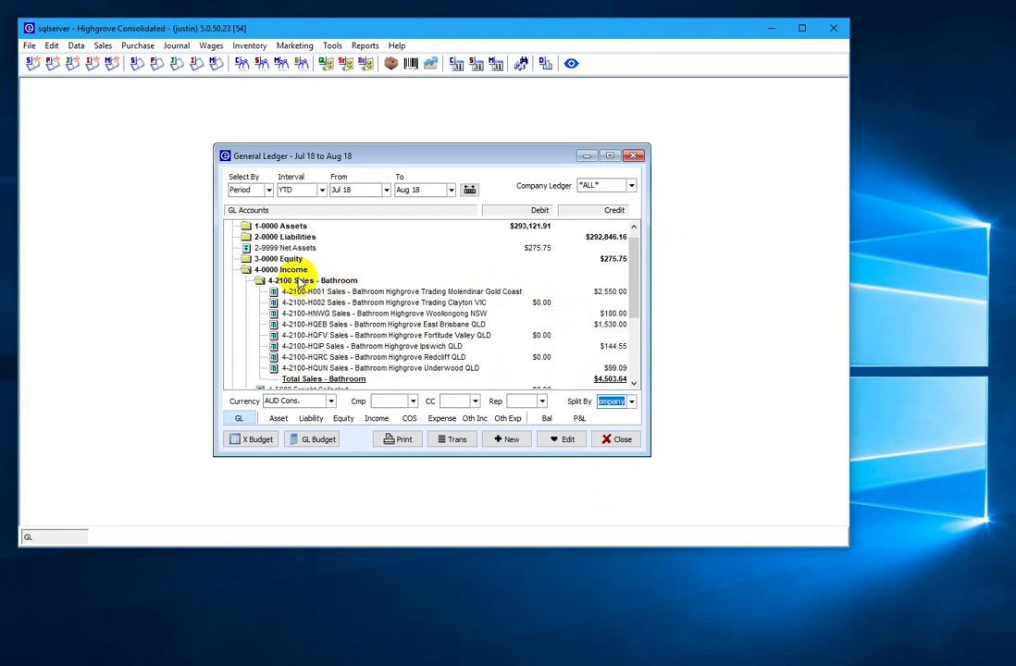
- List the 4-2100-HQIP Ipswich Sales - Bathroom transactions: one QISIN-18 credit of $144.55
{"action": "left_click", "coordinate": [299, 282]}
{"action": "left_click", "coordinate": [329, 292]}
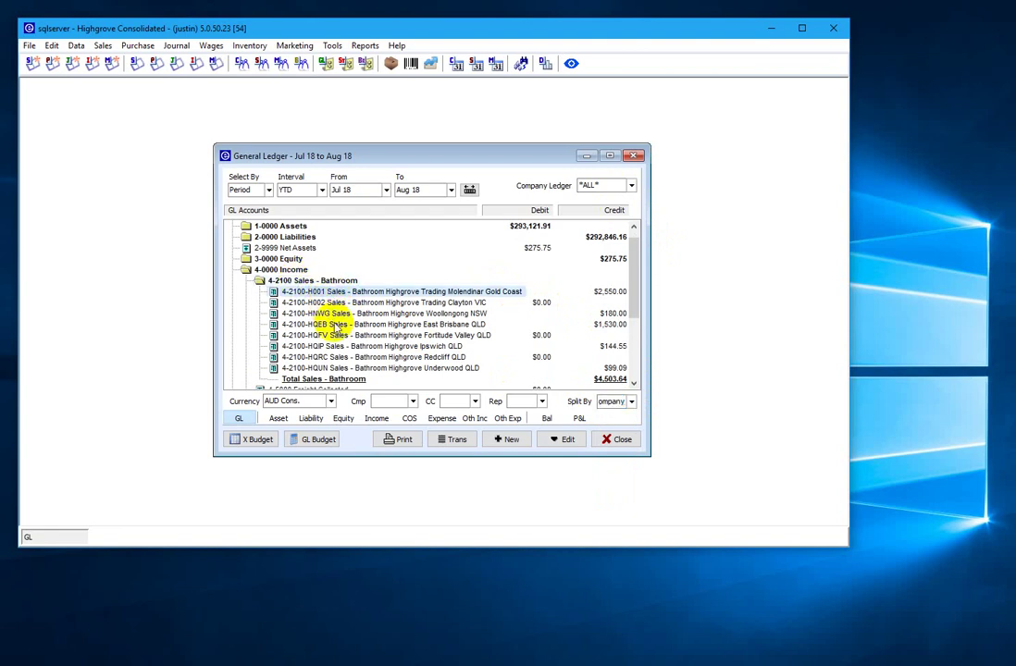
{"action": "left_click", "coordinate": [336, 325]}
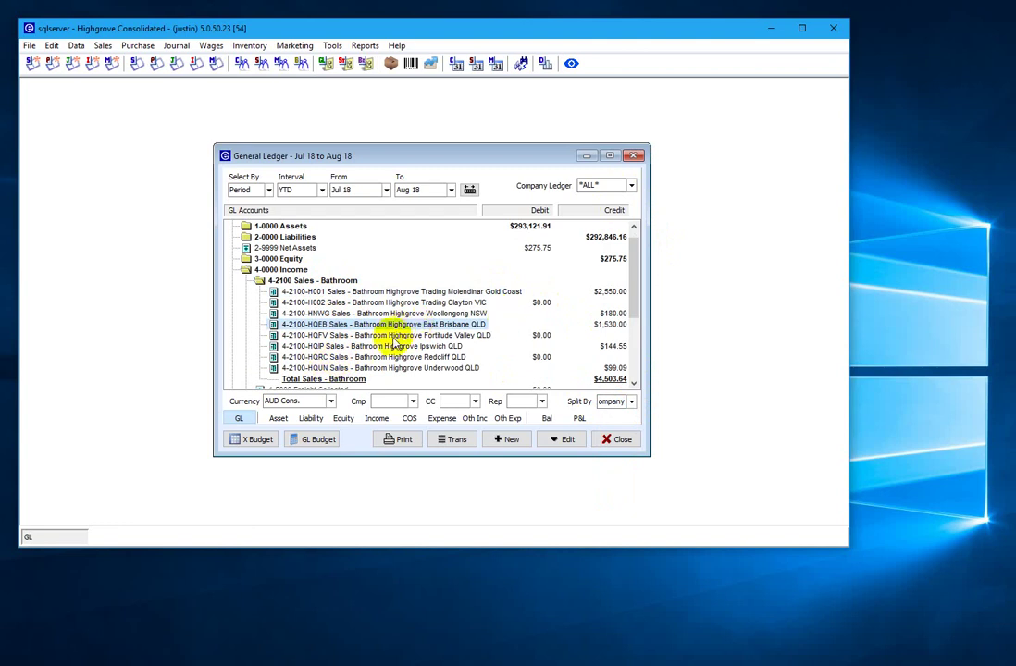
{"action": "left_click", "coordinate": [319, 346]}
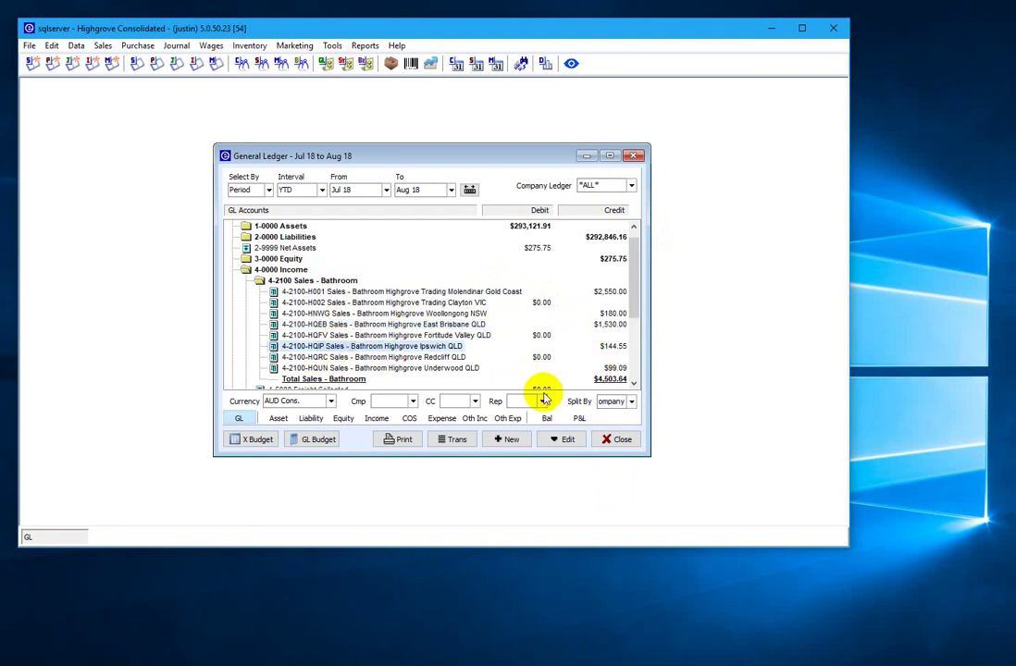
{"action": "left_click", "coordinate": [450, 440]}
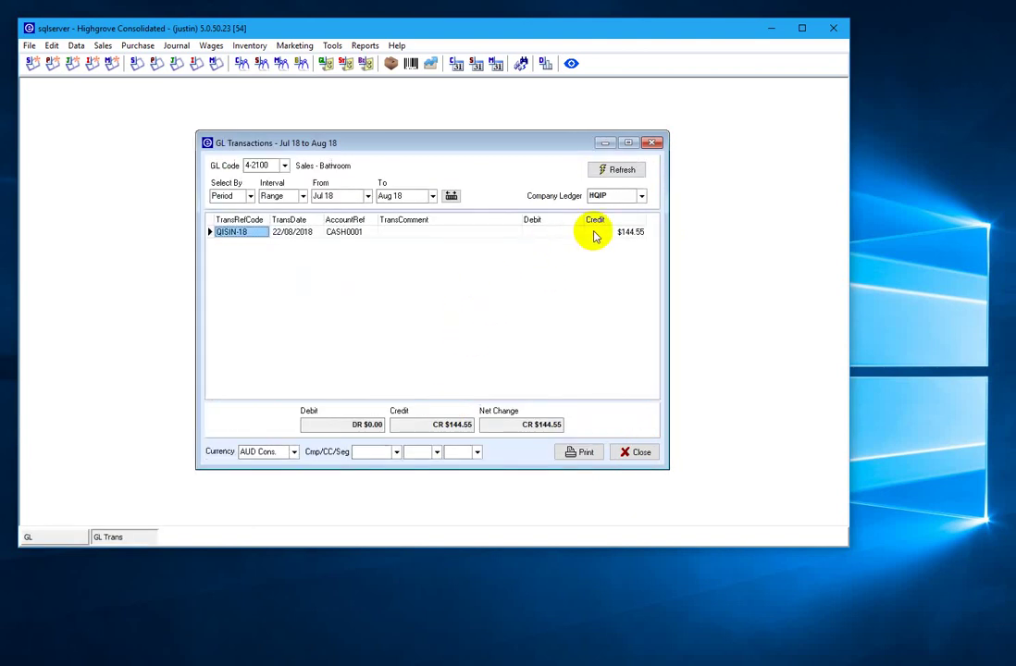
{"action": "double_click", "coordinate": [248, 235]}
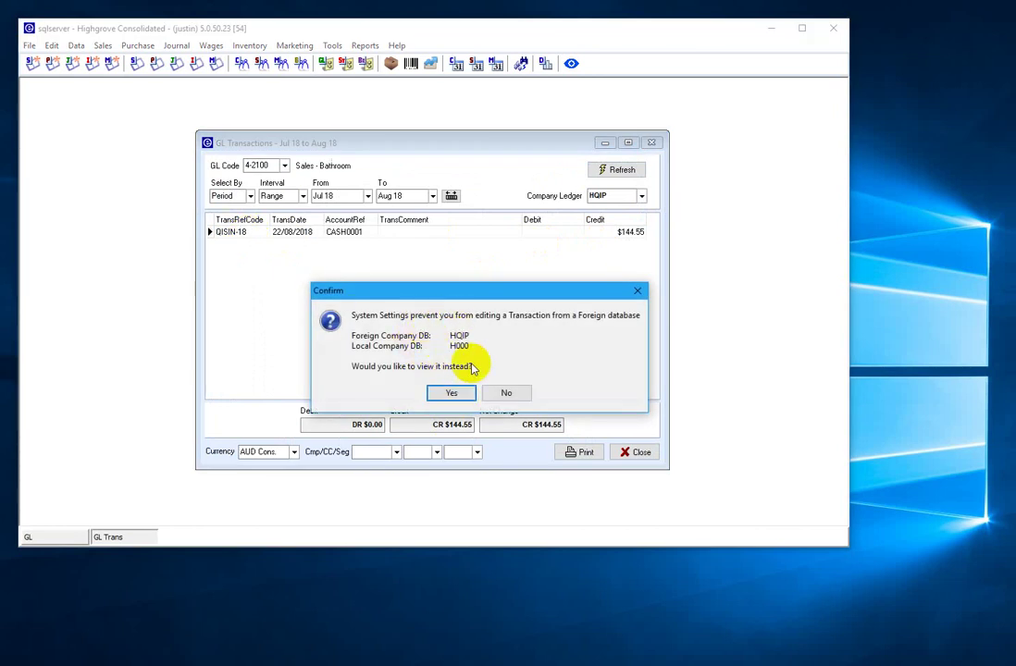
{"action": "left_click", "coordinate": [452, 394]}
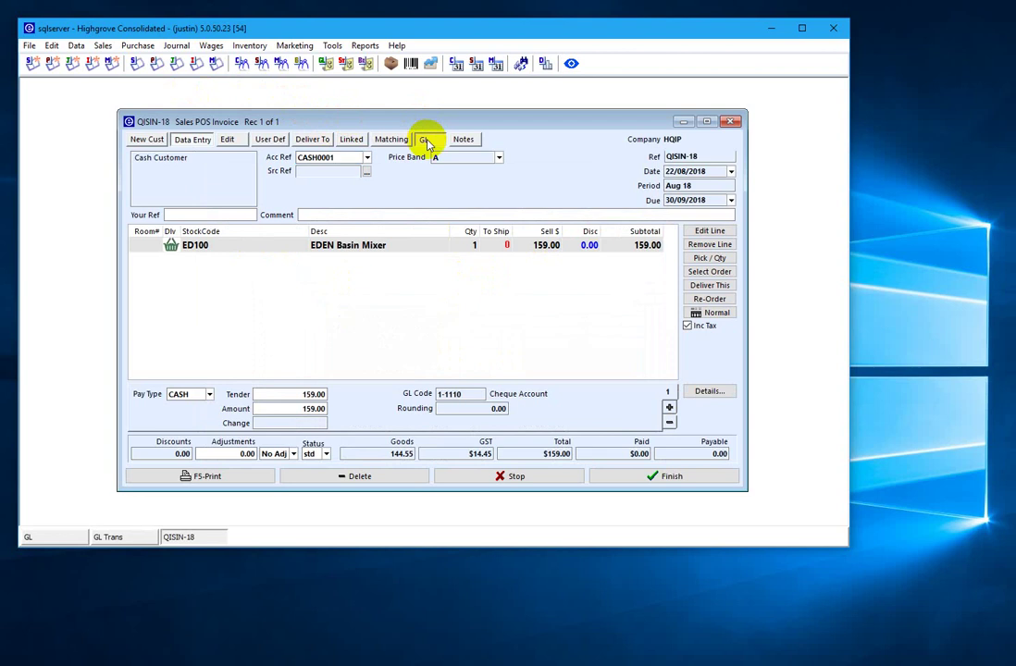
{"action": "left_click", "coordinate": [427, 142]}
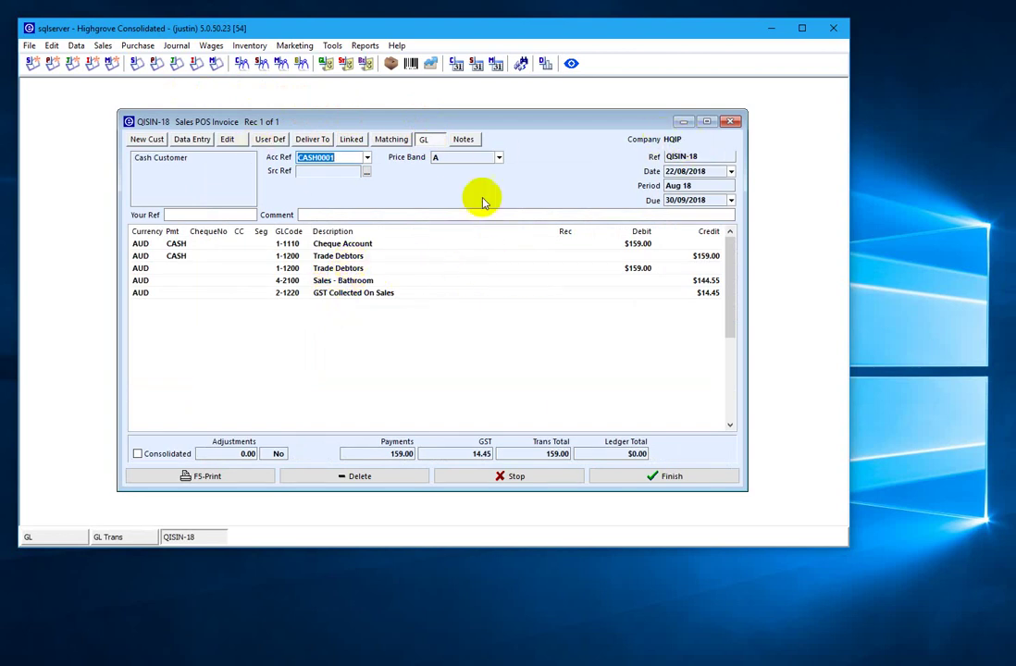
{"action": "left_click", "coordinate": [518, 477]}
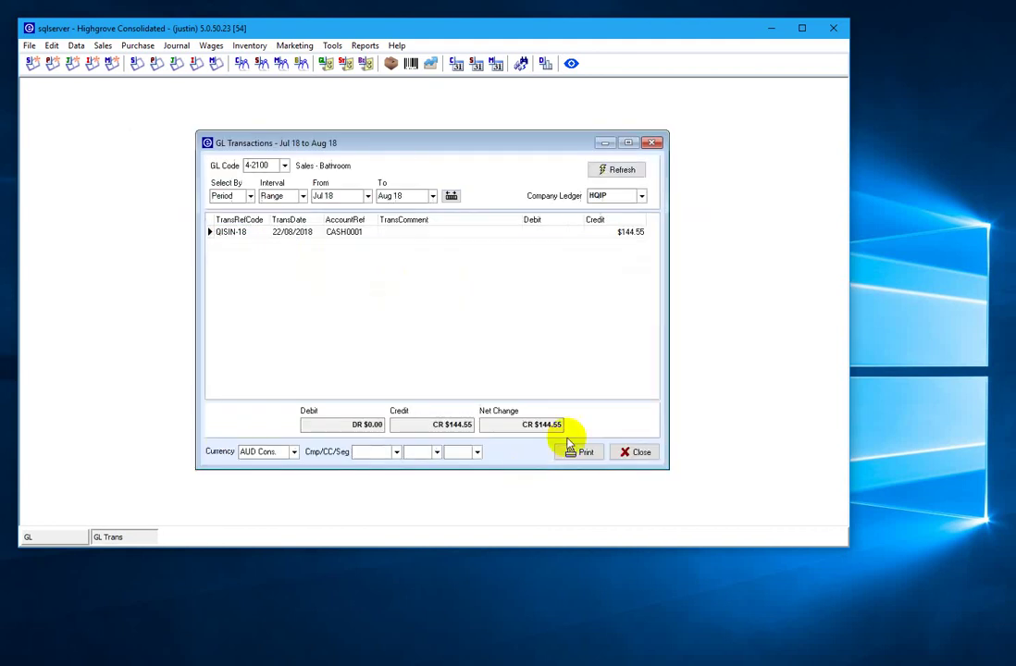
- Close GL Transactions and list sales transactions for company HQEB: Z0SIN-1 and QESIN-27
{"action": "left_click", "coordinate": [633, 453]}
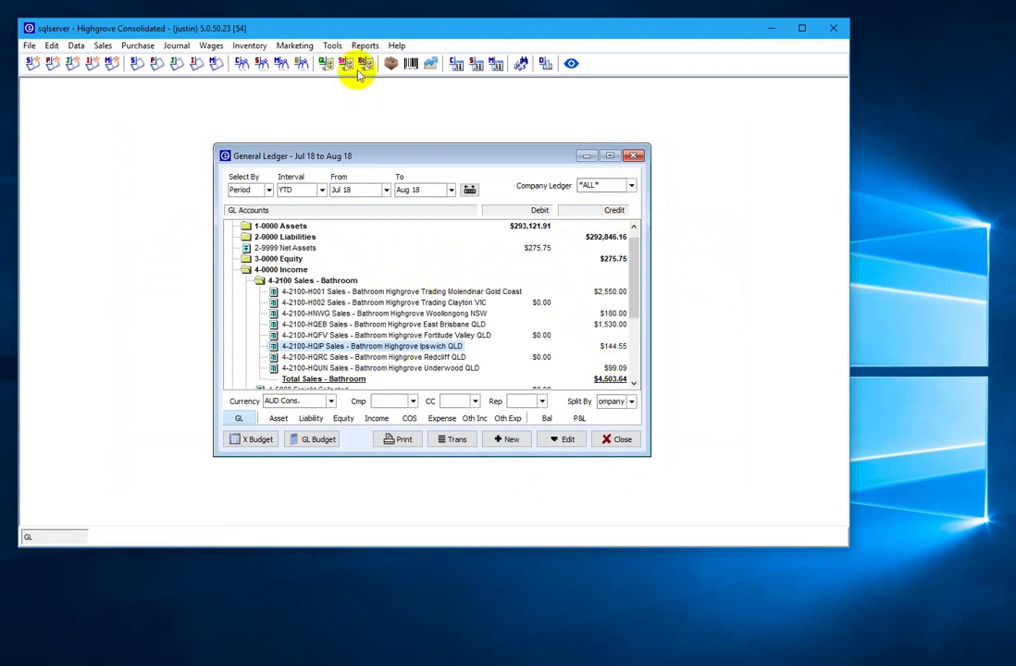
{"action": "left_click", "coordinate": [135, 63]}
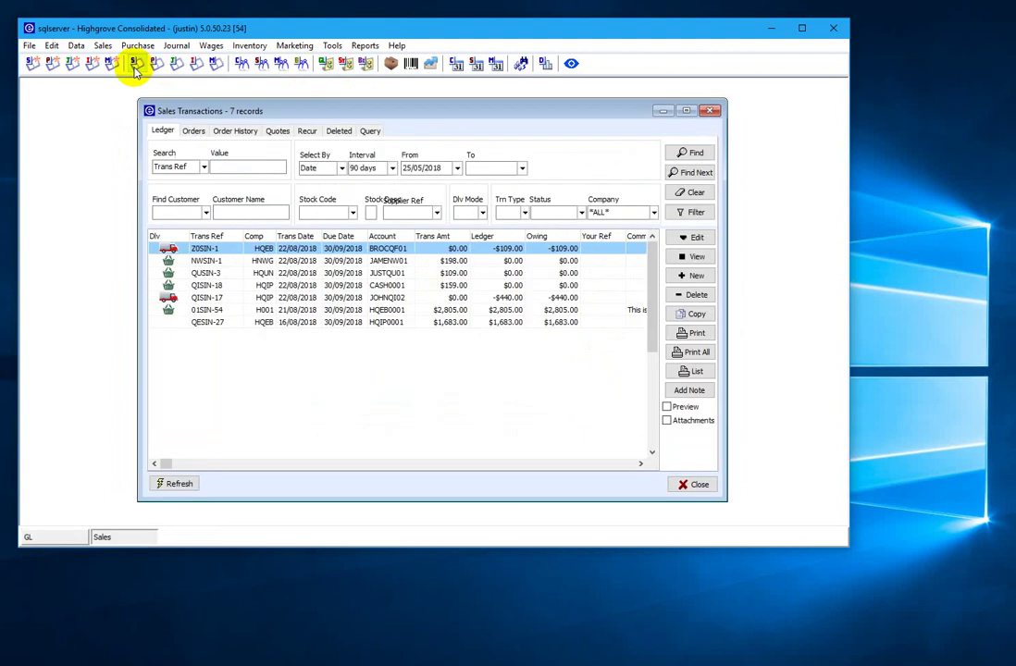
{"action": "left_click", "coordinate": [654, 214]}
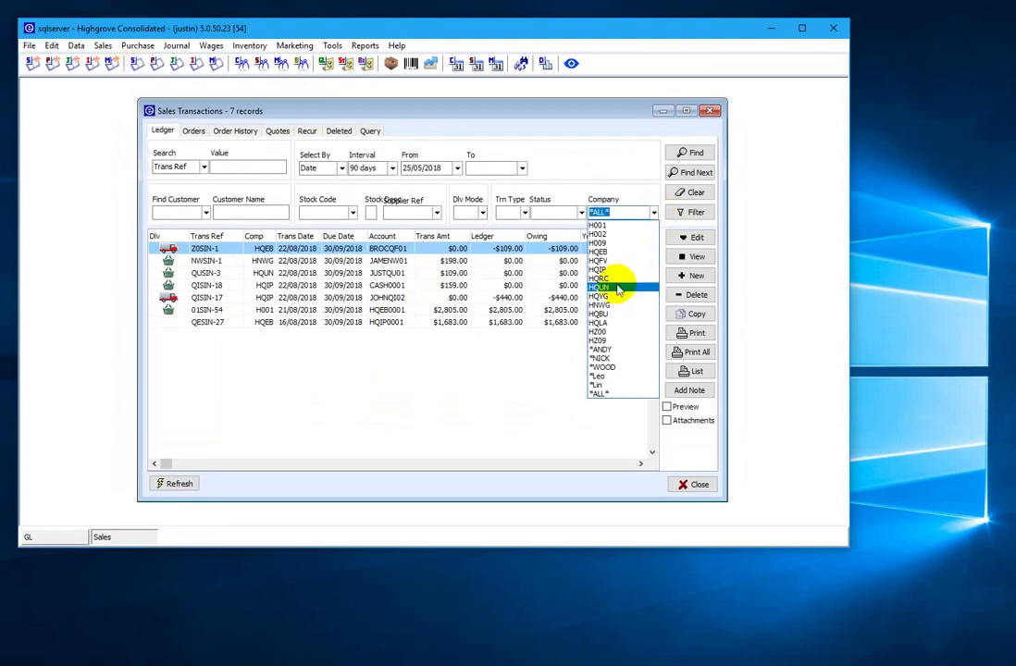
{"action": "left_click", "coordinate": [598, 251]}
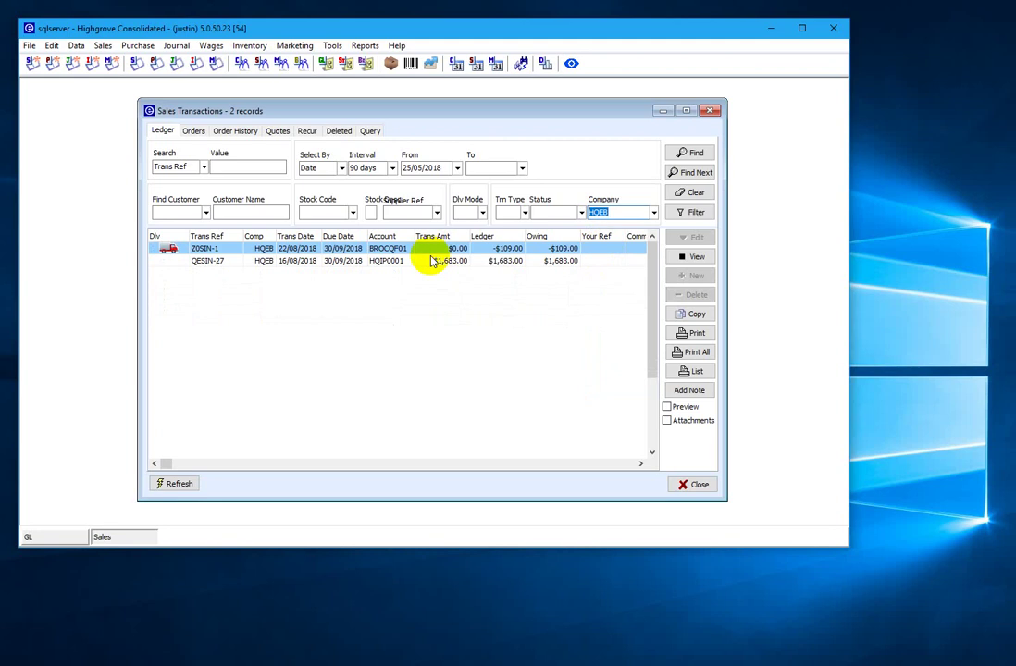
{"action": "left_click", "coordinate": [365, 45]}
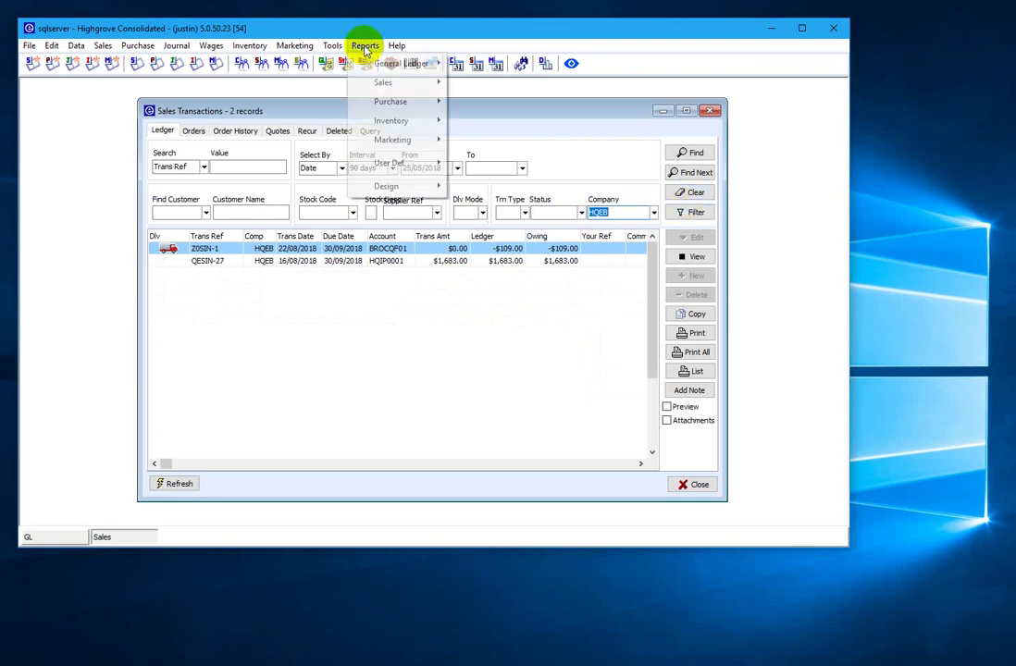
{"action": "mouse_move", "coordinate": [387, 84]}
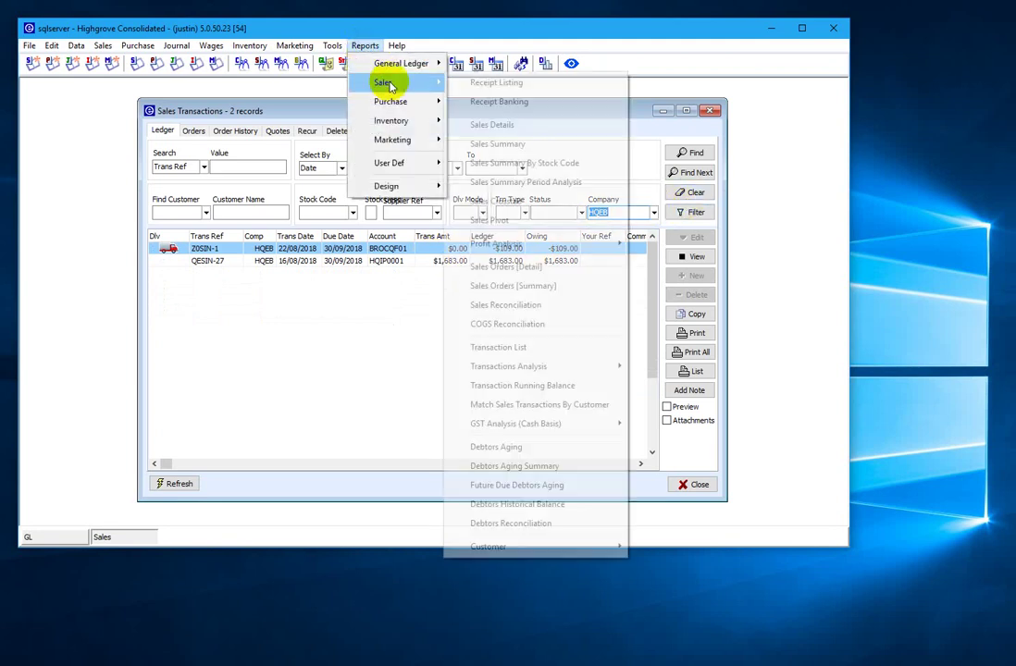
{"action": "left_click", "coordinate": [528, 144]}
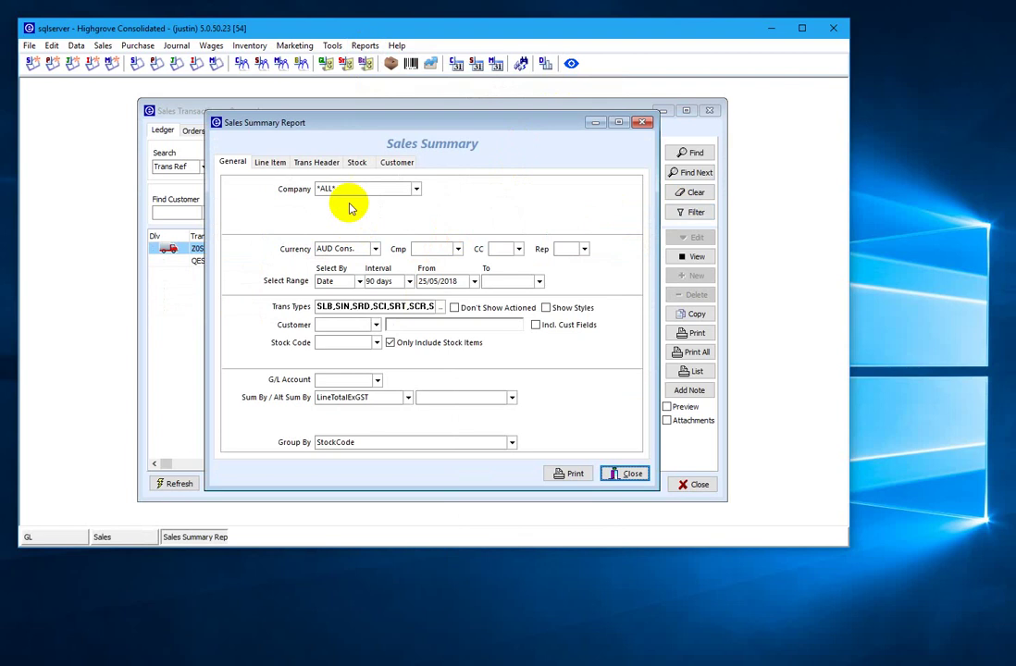
{"action": "left_click", "coordinate": [416, 191]}
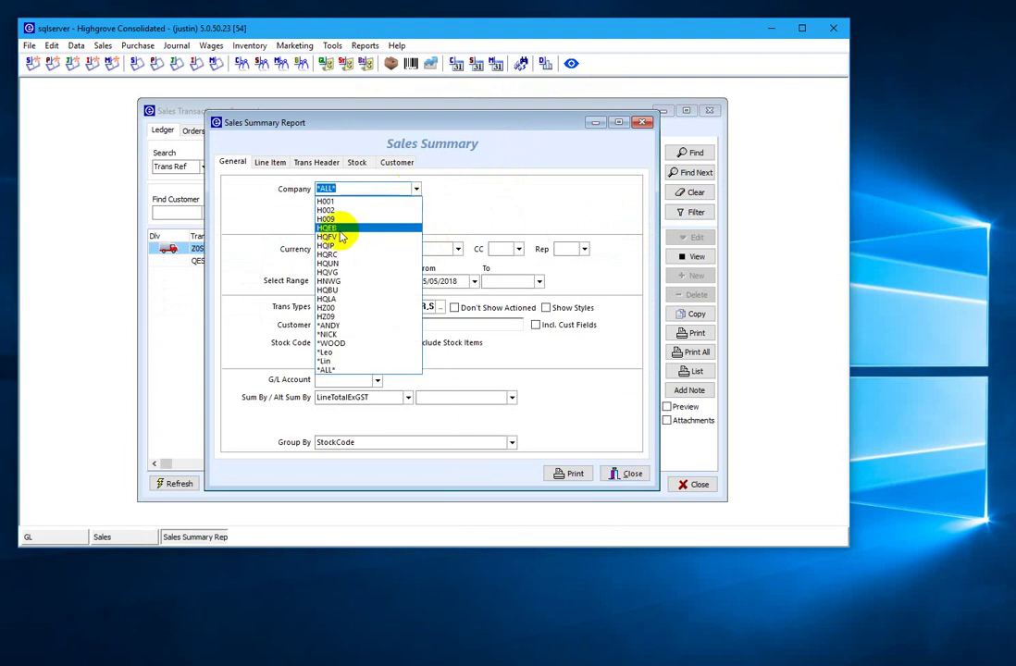
{"action": "left_click", "coordinate": [352, 225]}
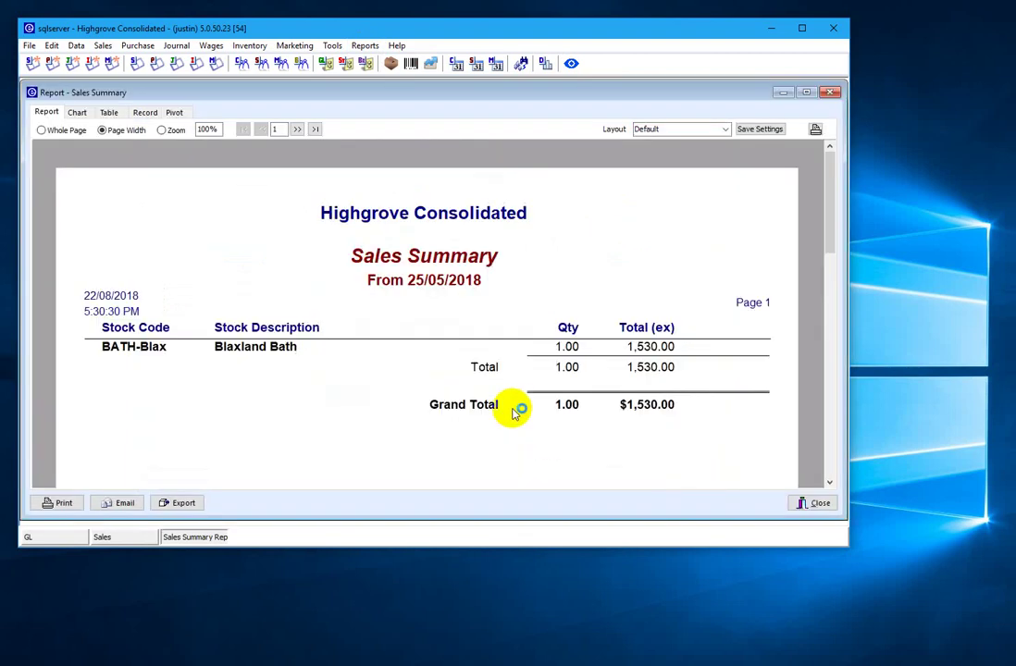
{"action": "left_click", "coordinate": [831, 94]}
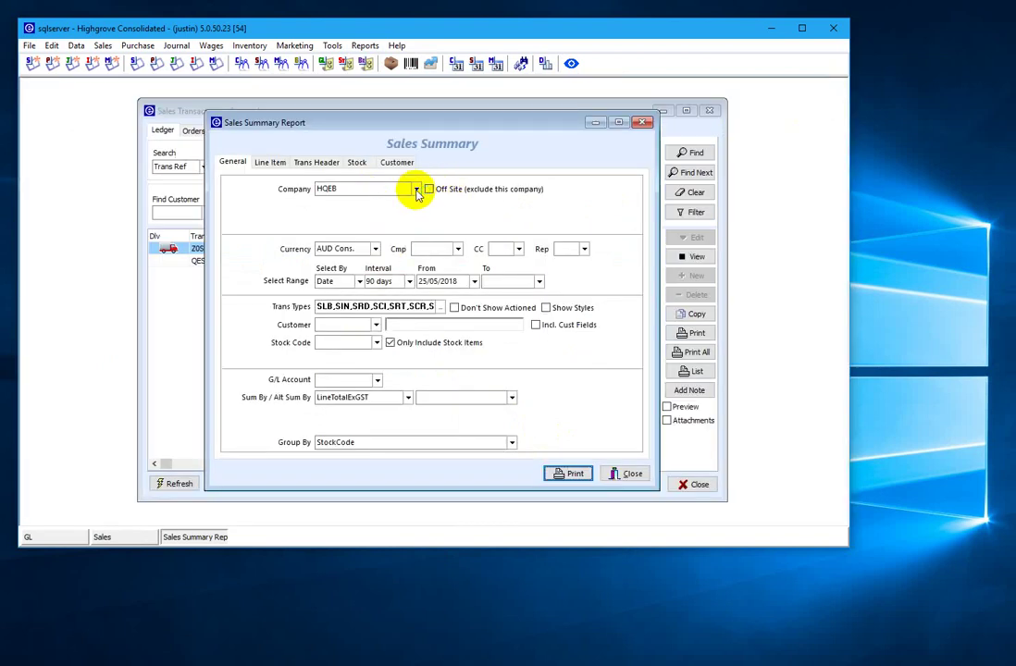
{"action": "left_click", "coordinate": [417, 190]}
{"action": "left_click", "coordinate": [341, 367]}
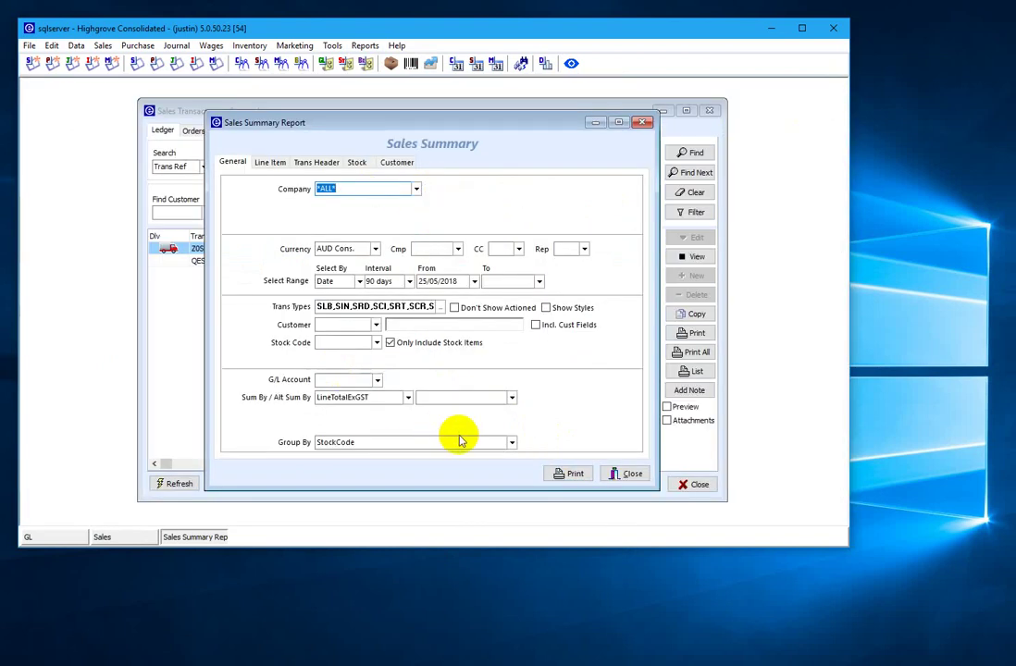
{"action": "left_click", "coordinate": [497, 444]}
{"action": "left_click", "coordinate": [510, 445]}
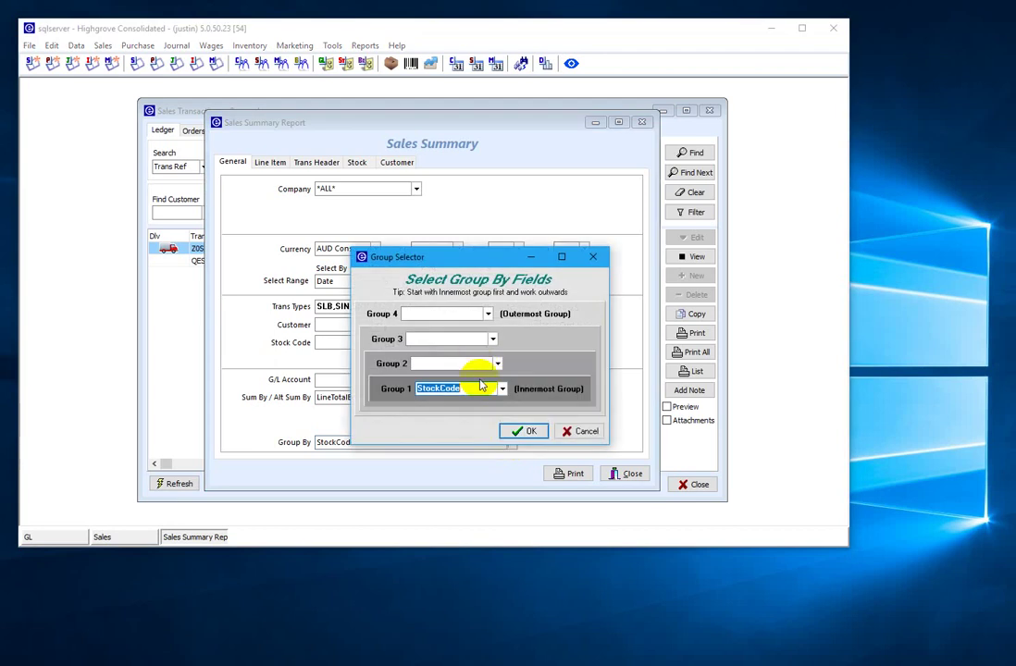
{"action": "left_click", "coordinate": [501, 390]}
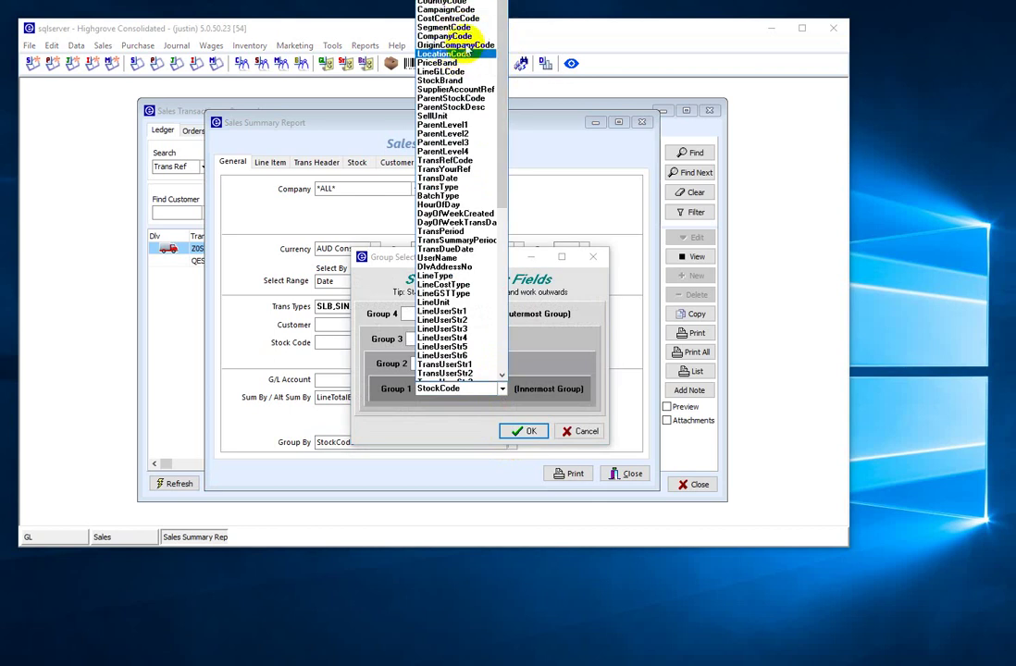
{"action": "left_click", "coordinate": [446, 36]}
{"action": "left_click", "coordinate": [520, 432]}
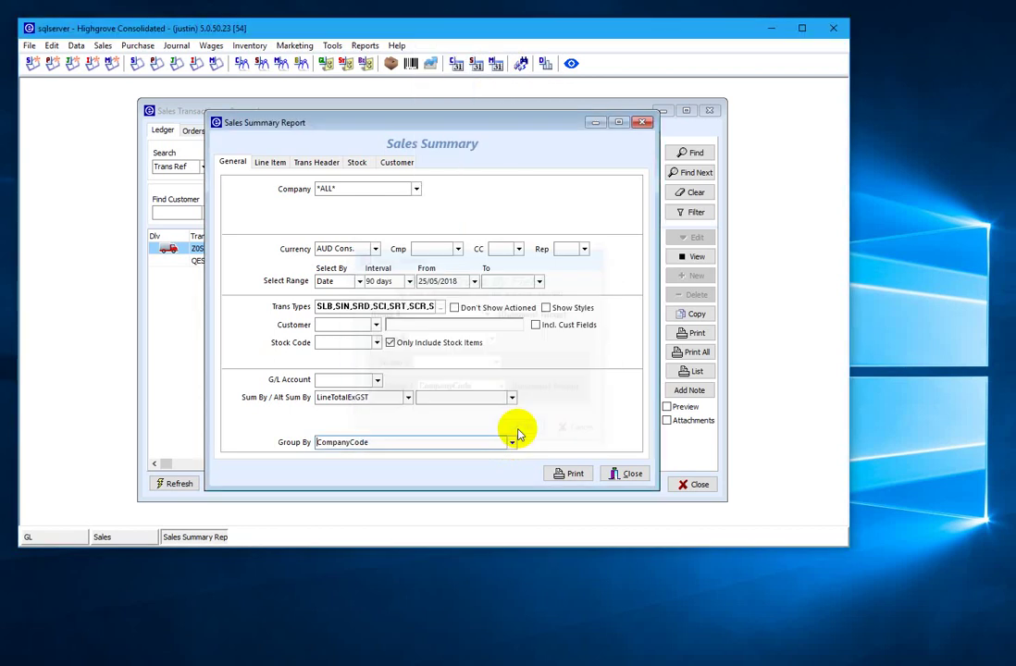
{"action": "left_click", "coordinate": [572, 475]}
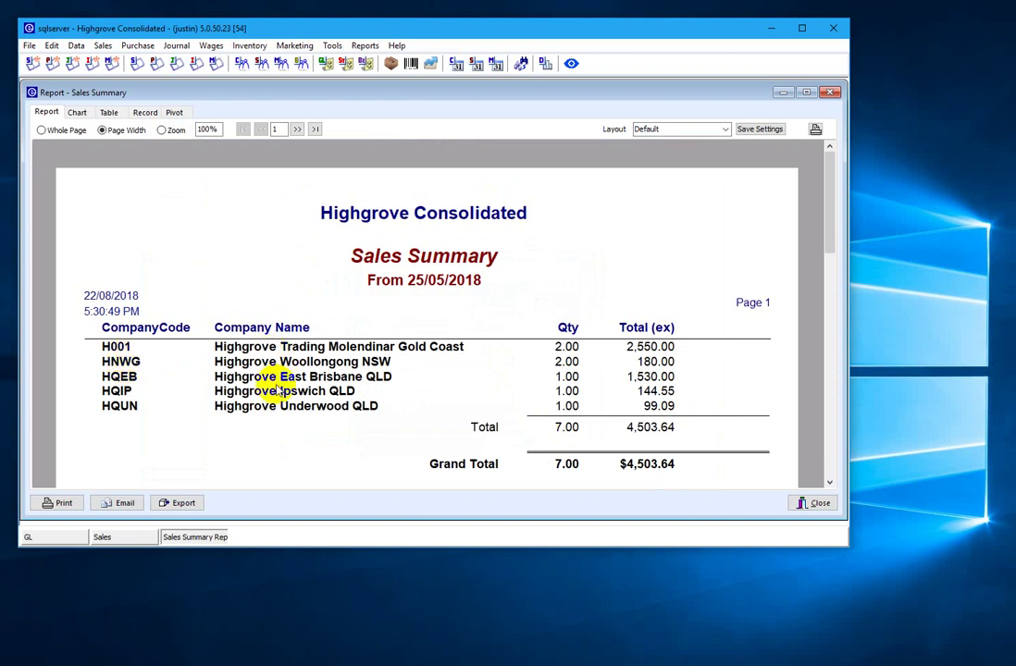
{"action": "left_click", "coordinate": [812, 505]}
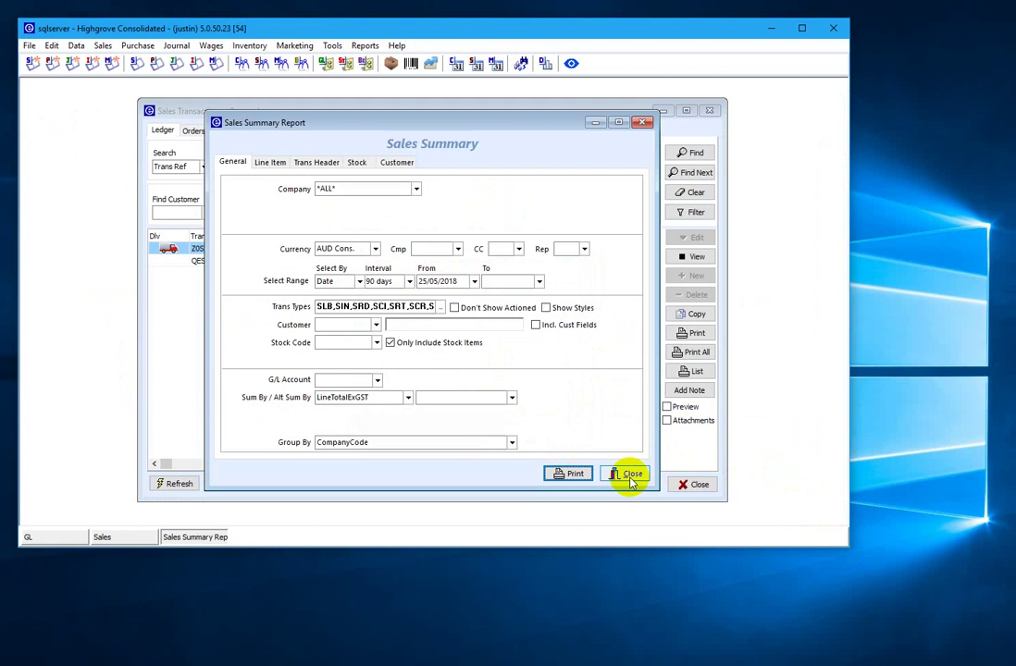
{"action": "left_click", "coordinate": [630, 475]}
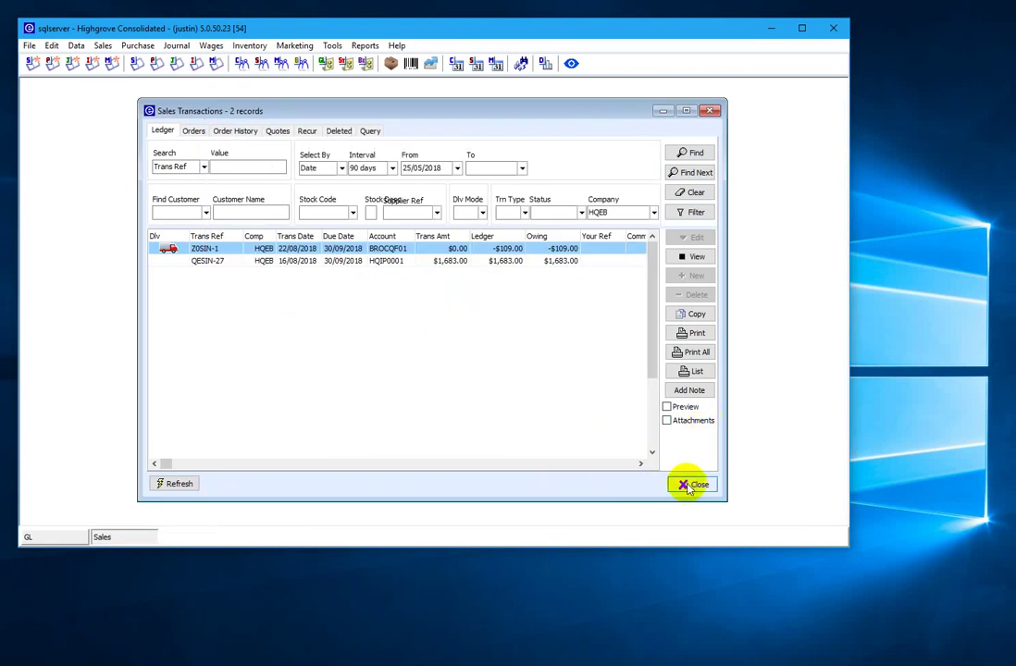
- Close Sales Transactions and bring up a second session's Company Selector for server sqlserver/hgv
{"action": "left_click", "coordinate": [687, 485]}
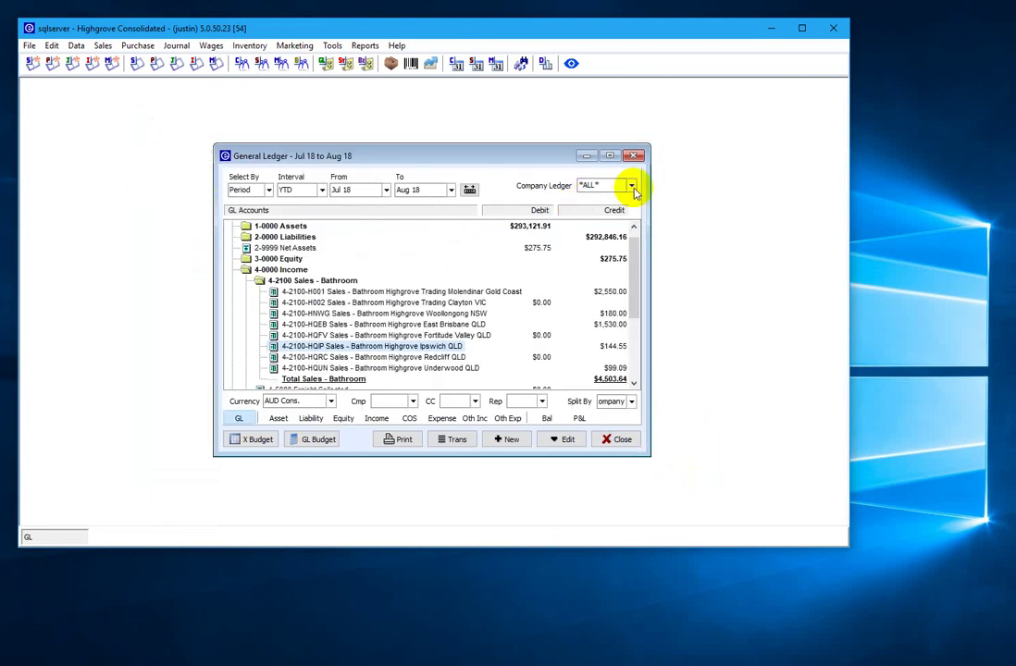
{"action": "left_click", "coordinate": [631, 186]}
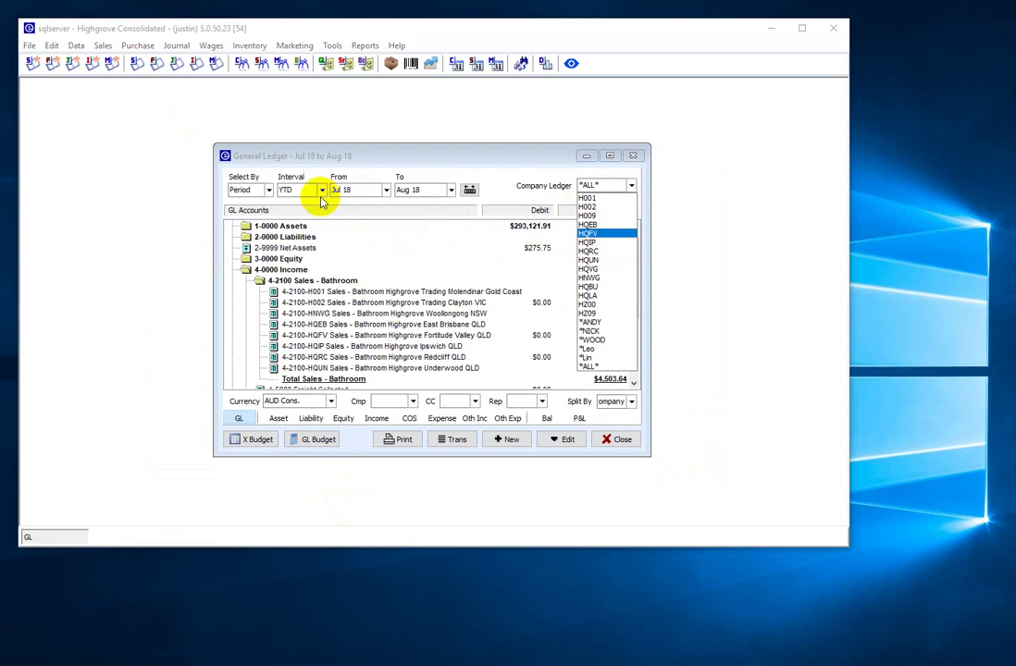
{"action": "left_click_drag", "start_coordinate": [175, 40], "coordinate": [182, 70]}
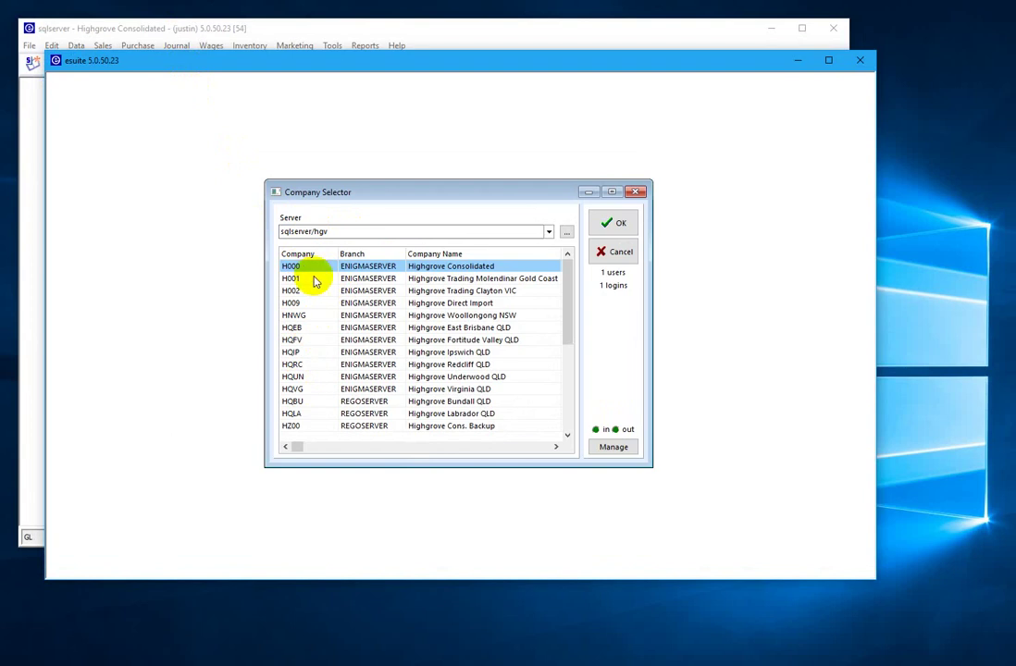
{"action": "left_click", "coordinate": [290, 316]}
{"action": "left_click", "coordinate": [292, 339]}
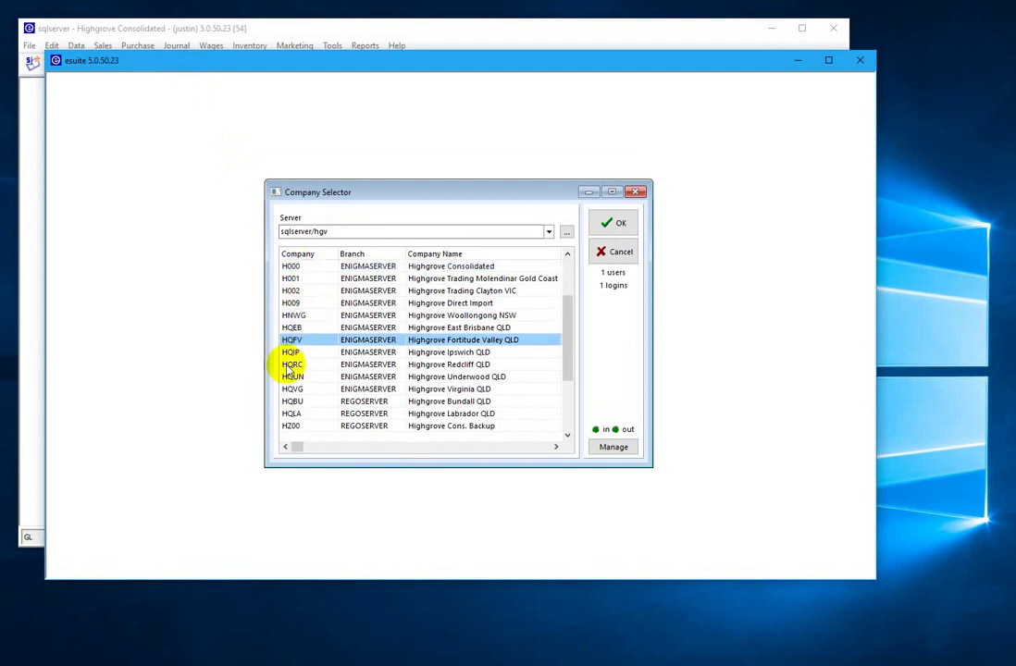
{"action": "left_click", "coordinate": [292, 378]}
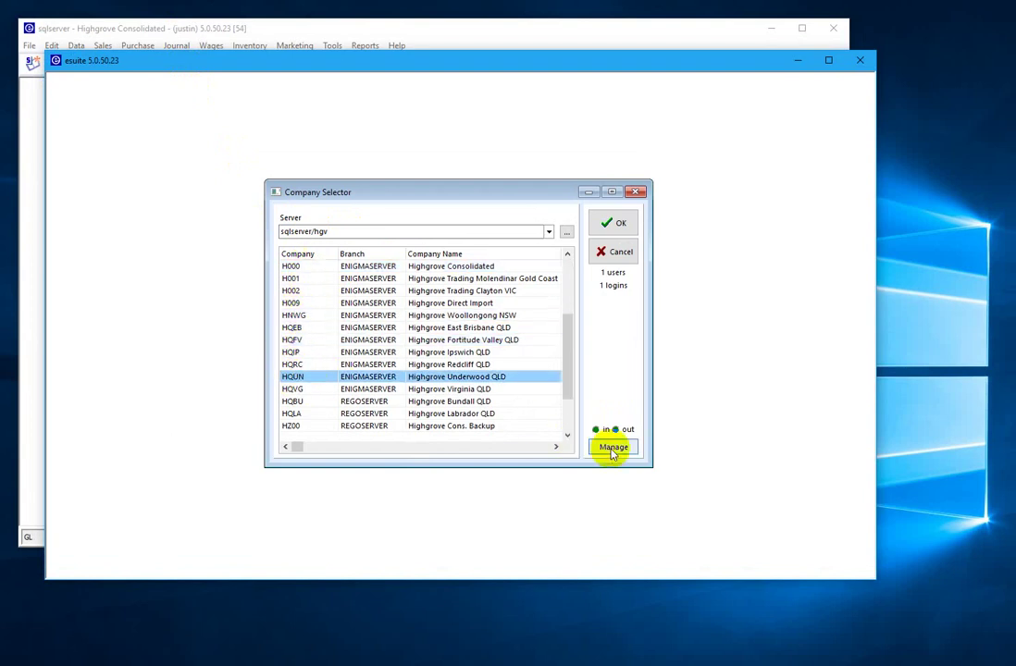
{"action": "left_click", "coordinate": [612, 449]}
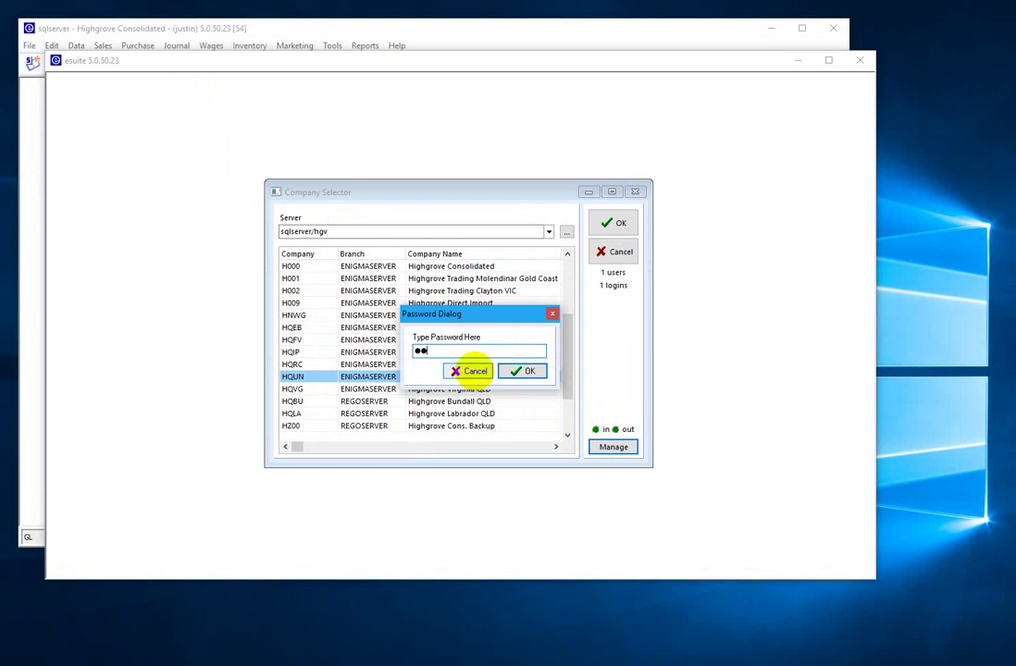
{"action": "left_click", "coordinate": [472, 370]}
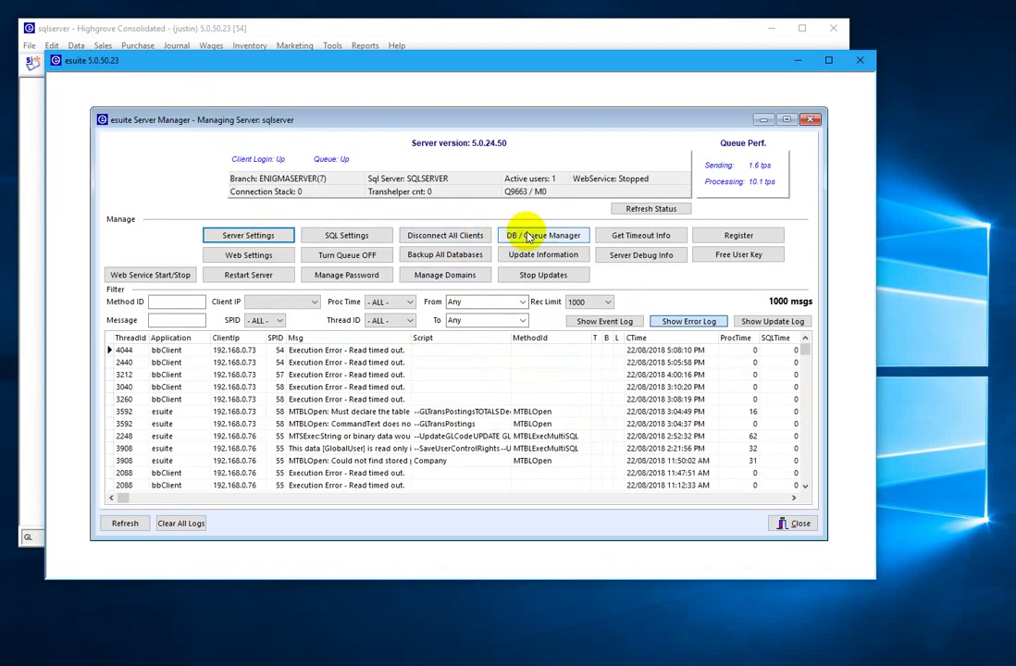
{"action": "left_click", "coordinate": [530, 237]}
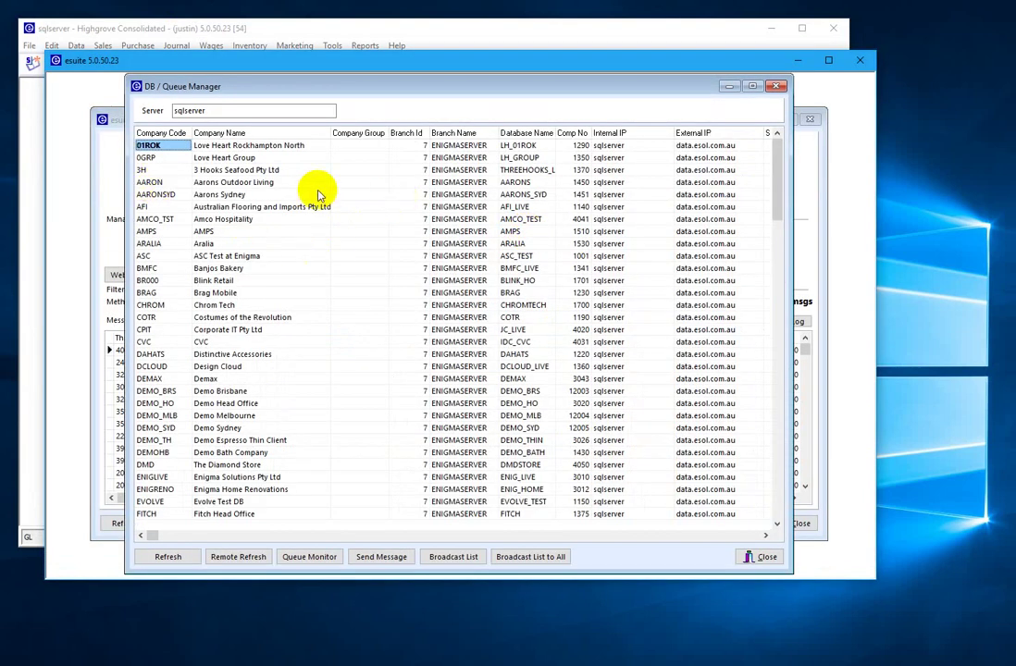
{"action": "left_click", "coordinate": [221, 218]}
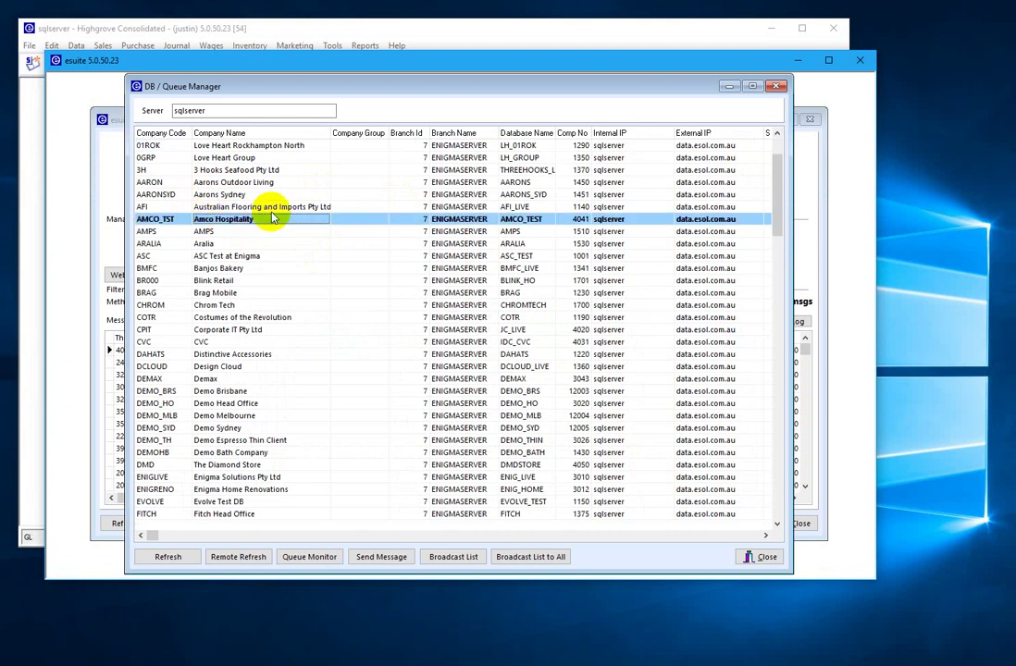
{"action": "type", "text": "ho"}
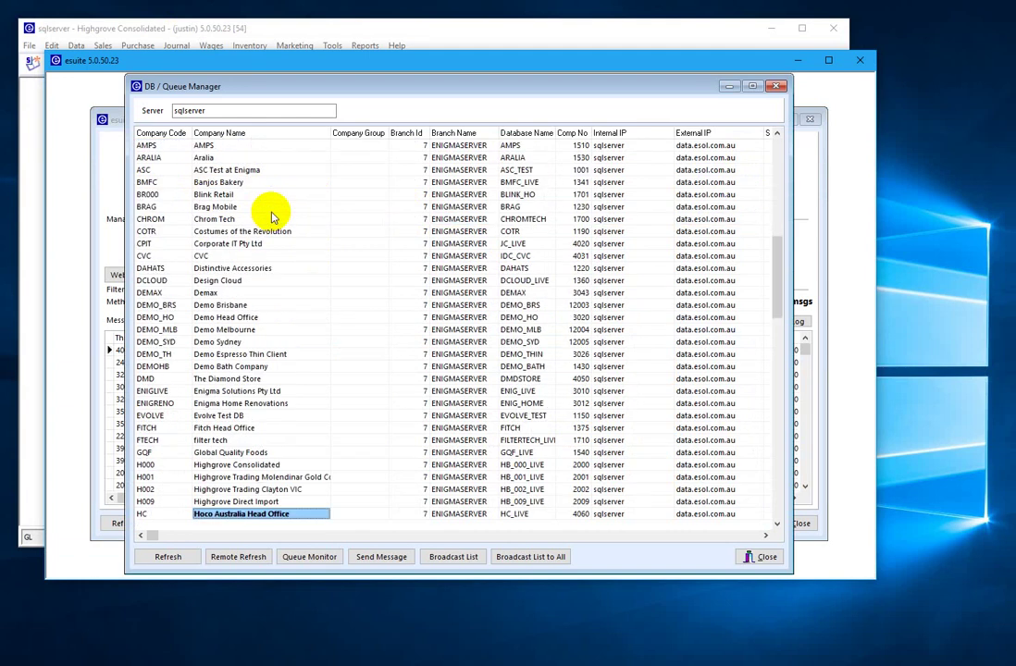
{"action": "type", "text": "mr"}
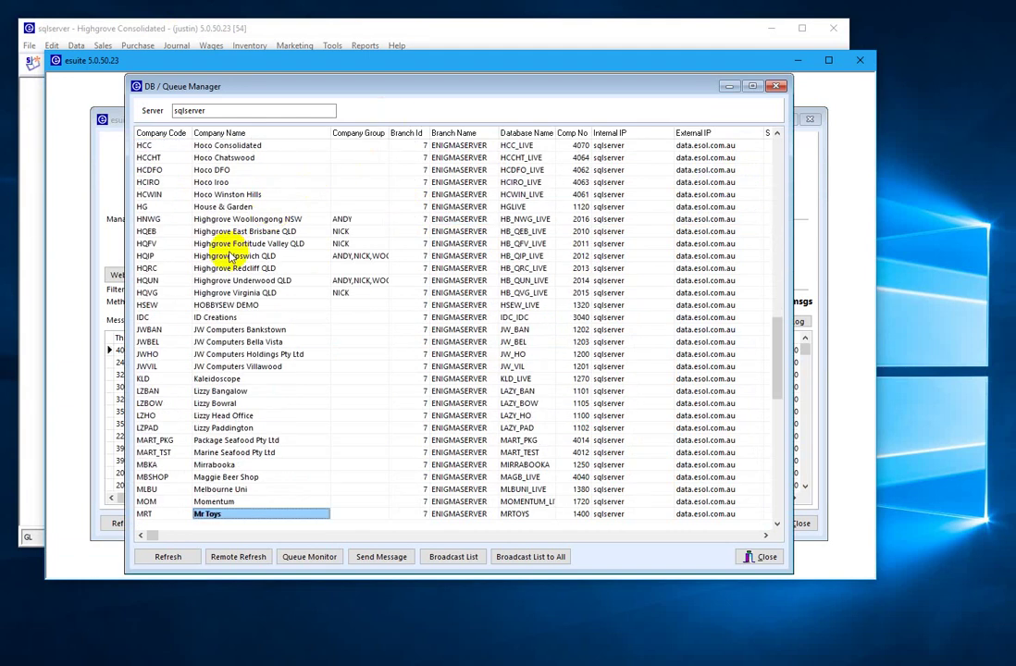
{"action": "left_click", "coordinate": [230, 255]}
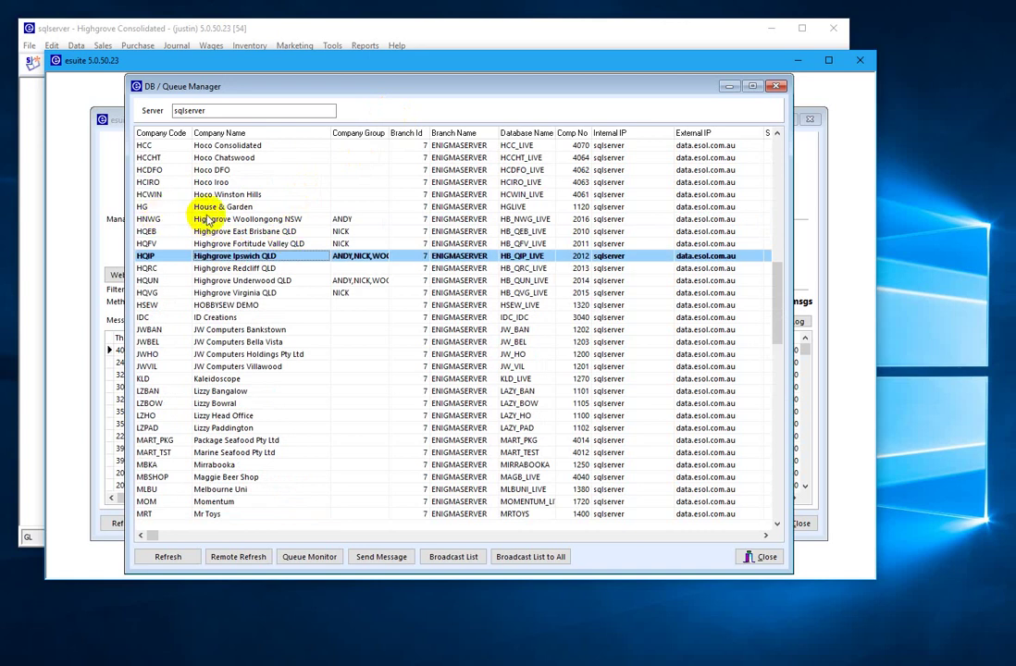
{"action": "left_click", "coordinate": [301, 232]}
{"action": "left_click", "coordinate": [302, 232]}
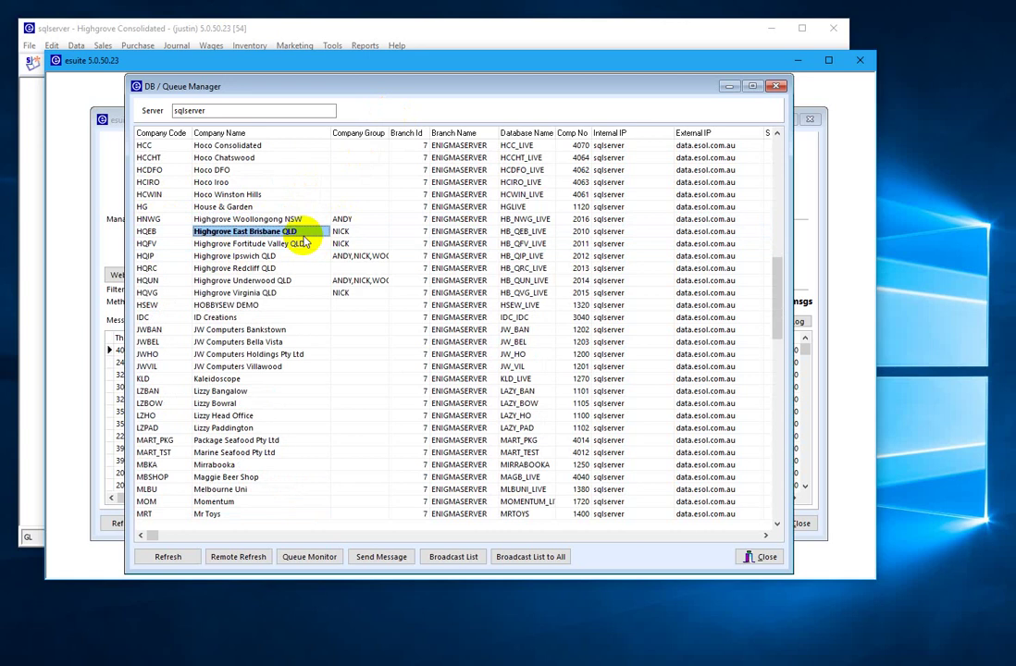
{"action": "key", "text": "Up"}
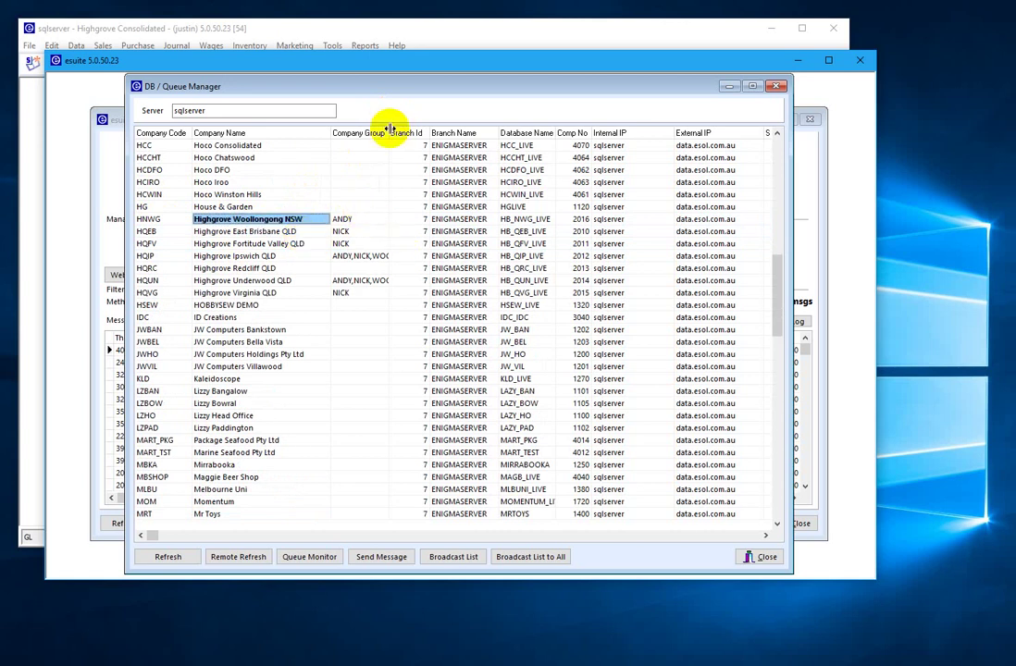
{"action": "left_click_drag", "start_coordinate": [389, 129], "coordinate": [419, 130]}
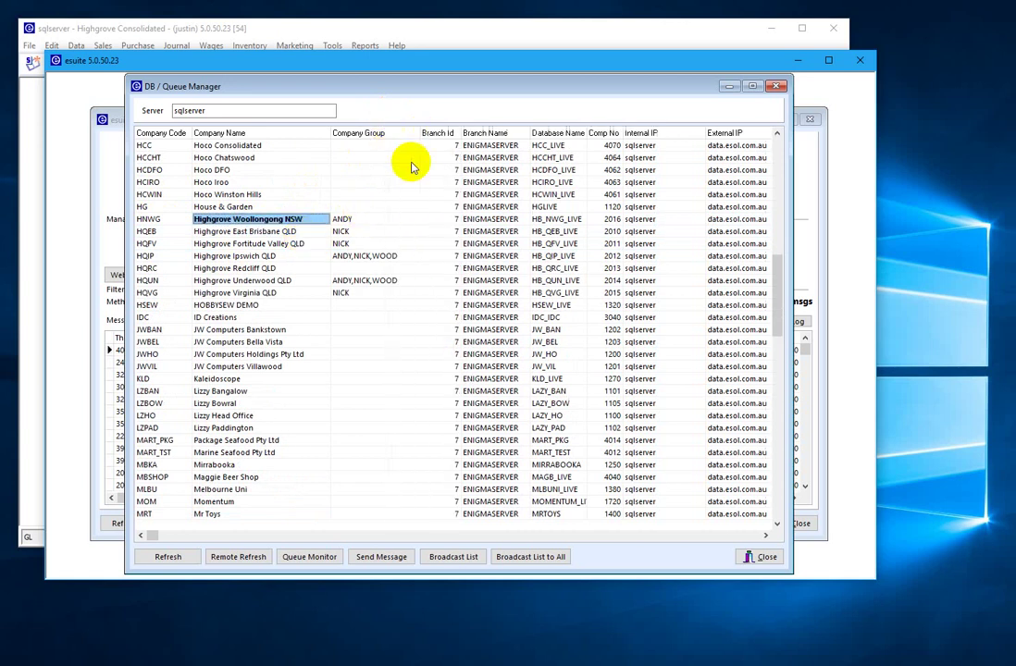
{"action": "left_click", "coordinate": [347, 219]}
{"action": "left_click", "coordinate": [342, 257]}
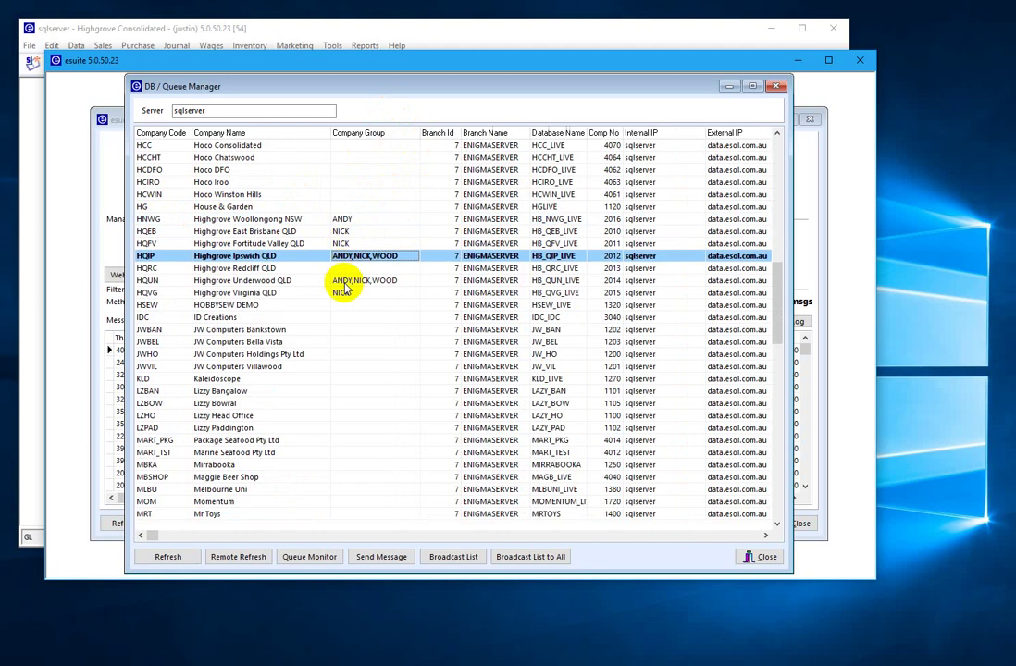
{"action": "left_click", "coordinate": [343, 281]}
{"action": "left_click", "coordinate": [337, 221]}
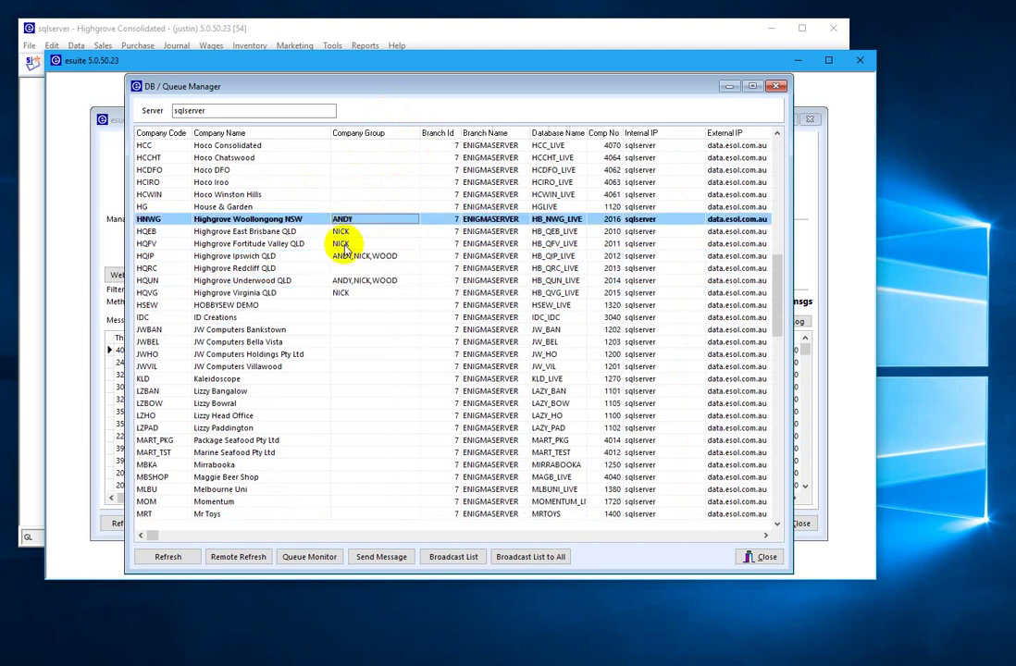
{"action": "left_click", "coordinate": [343, 258]}
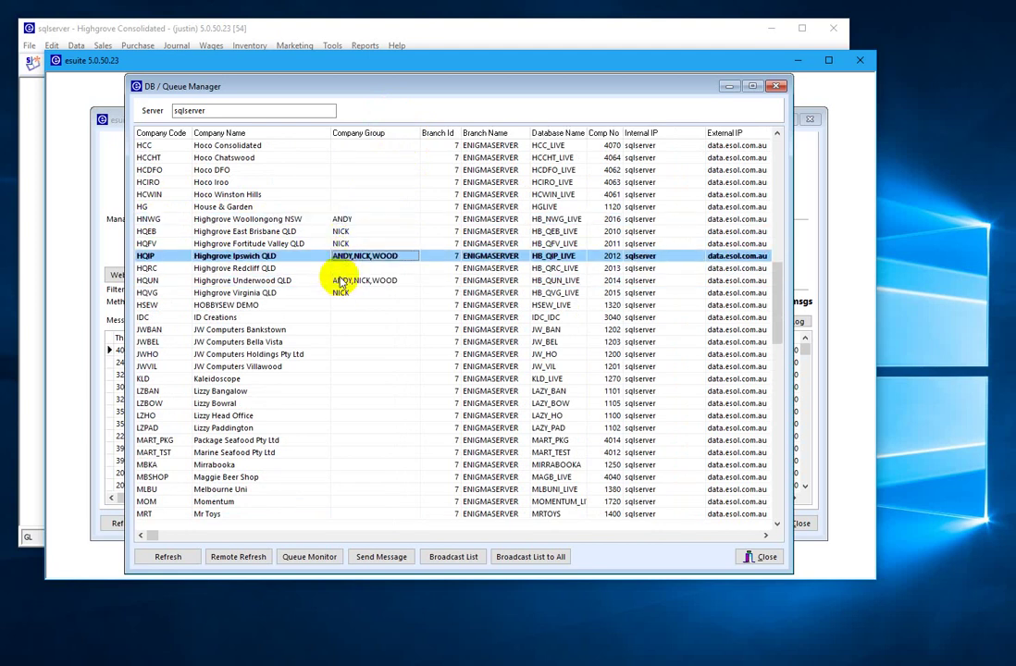
{"action": "left_click", "coordinate": [340, 282]}
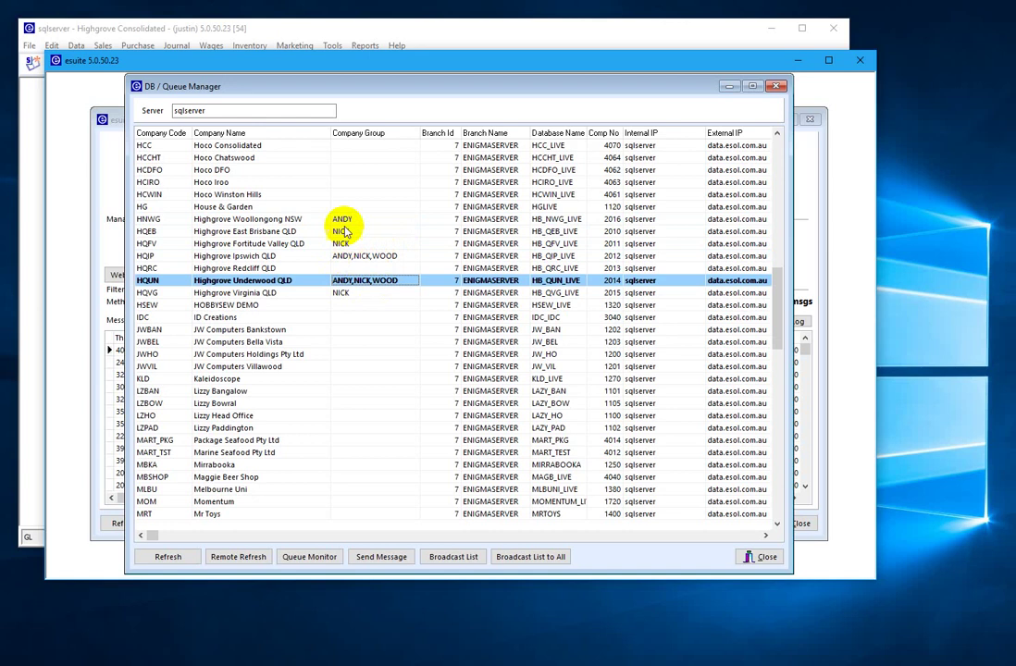
{"action": "left_click", "coordinate": [390, 257]}
{"action": "left_click", "coordinate": [390, 280]}
{"action": "left_click", "coordinate": [390, 256]}
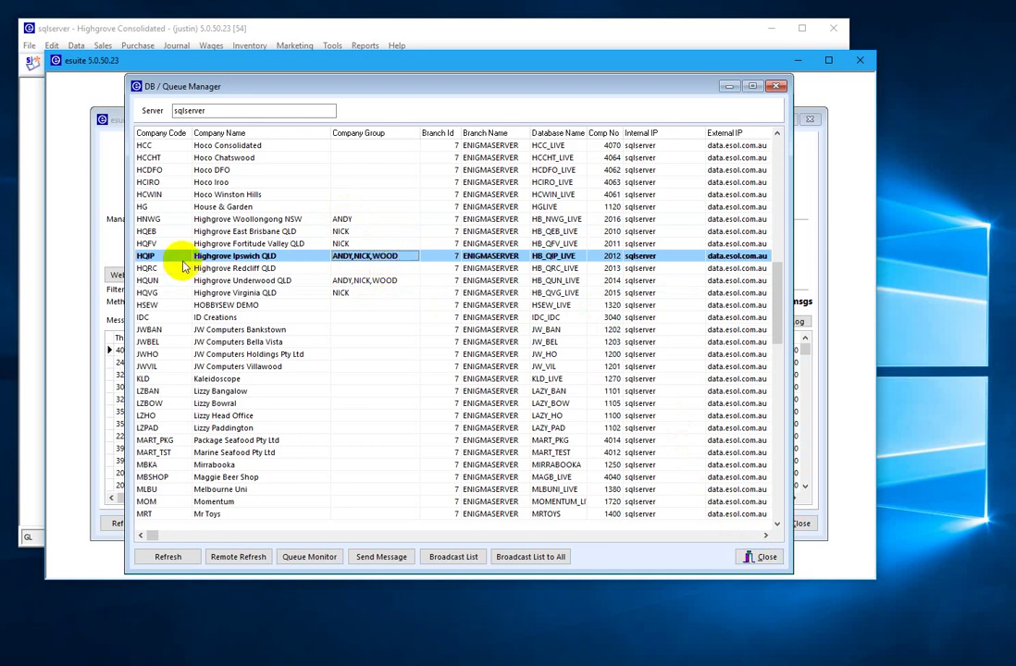
{"action": "left_click", "coordinate": [774, 555]}
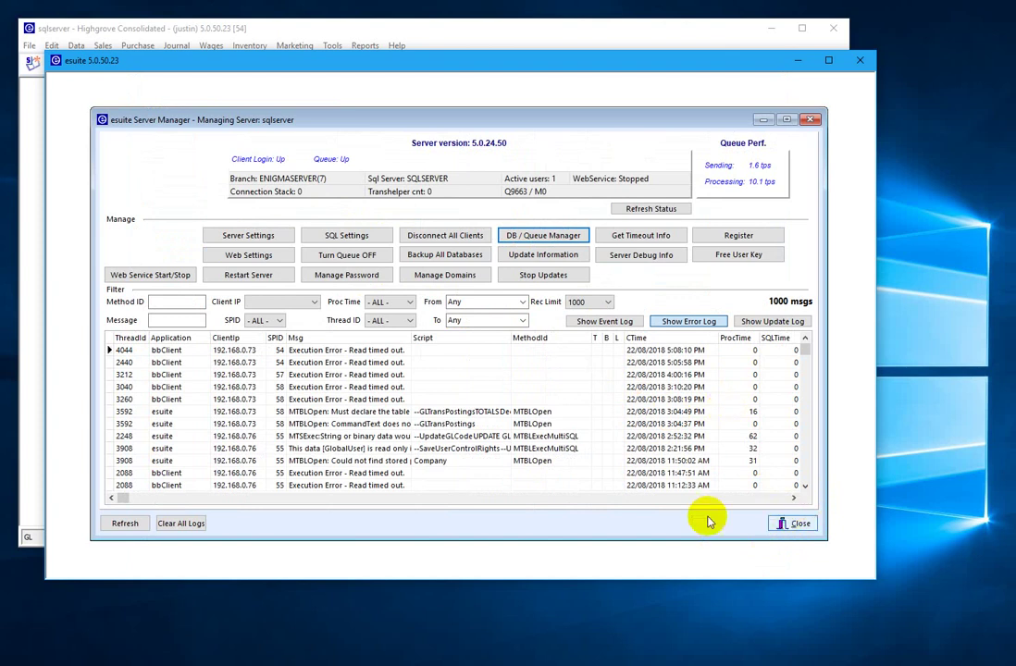
- Filter the General Ledger to *WOOD and expand Sales - Bathroom to its Ipswich and Underwood accounts
{"action": "left_click", "coordinate": [156, 32]}
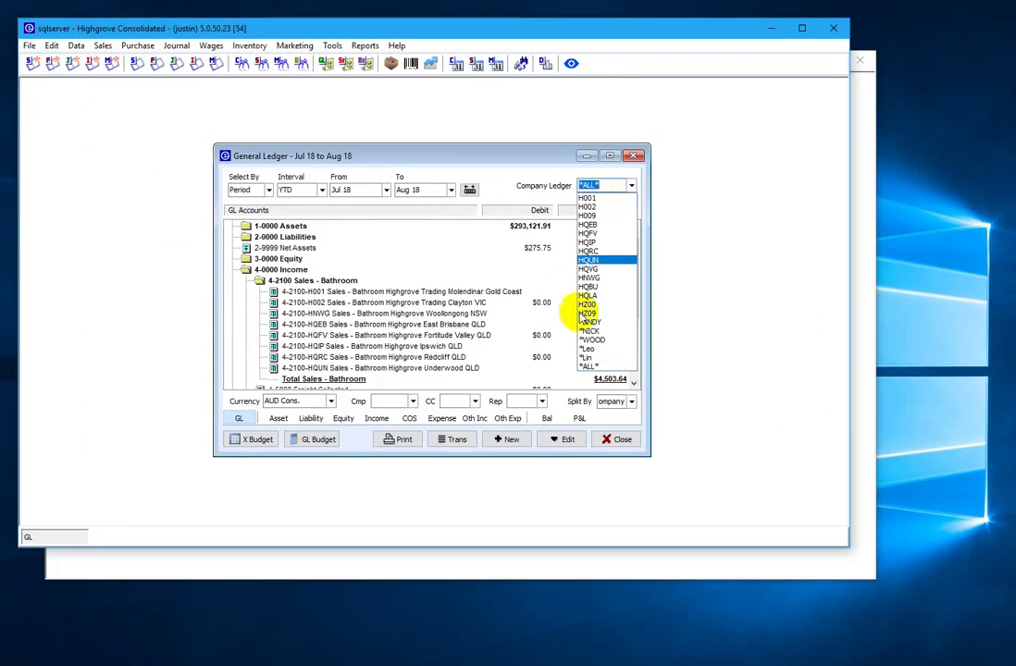
{"action": "left_click", "coordinate": [590, 340]}
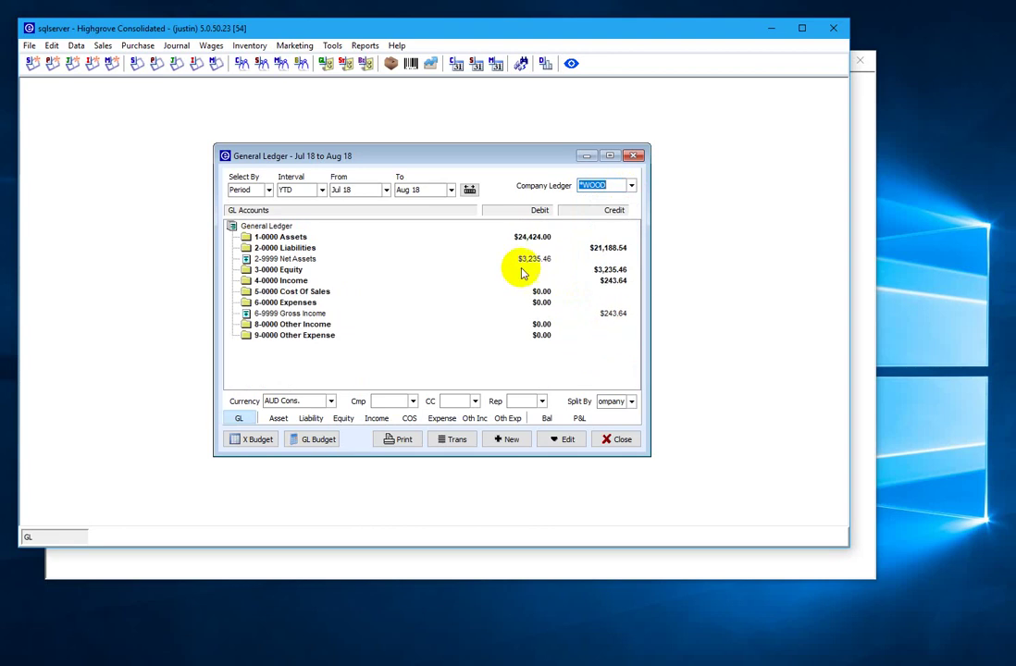
{"action": "key", "text": "Right"}
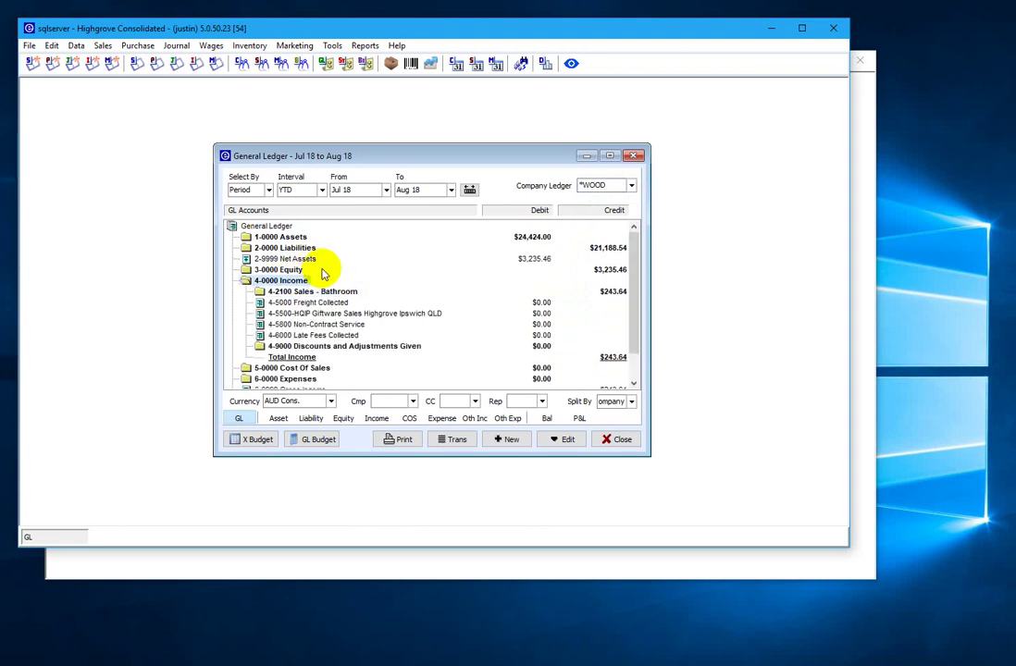
{"action": "key", "text": "Down"}
{"action": "key", "text": "Down"}
{"action": "key", "text": "Up"}
{"action": "key", "text": "Right"}
{"action": "key", "text": "Down"}
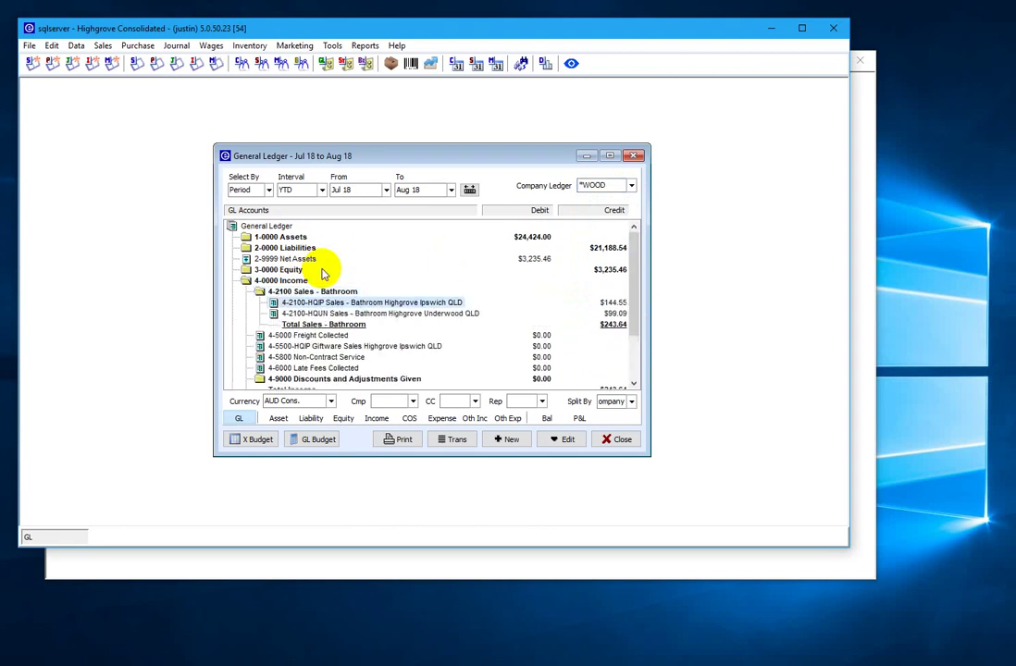
{"action": "key", "text": "Down"}
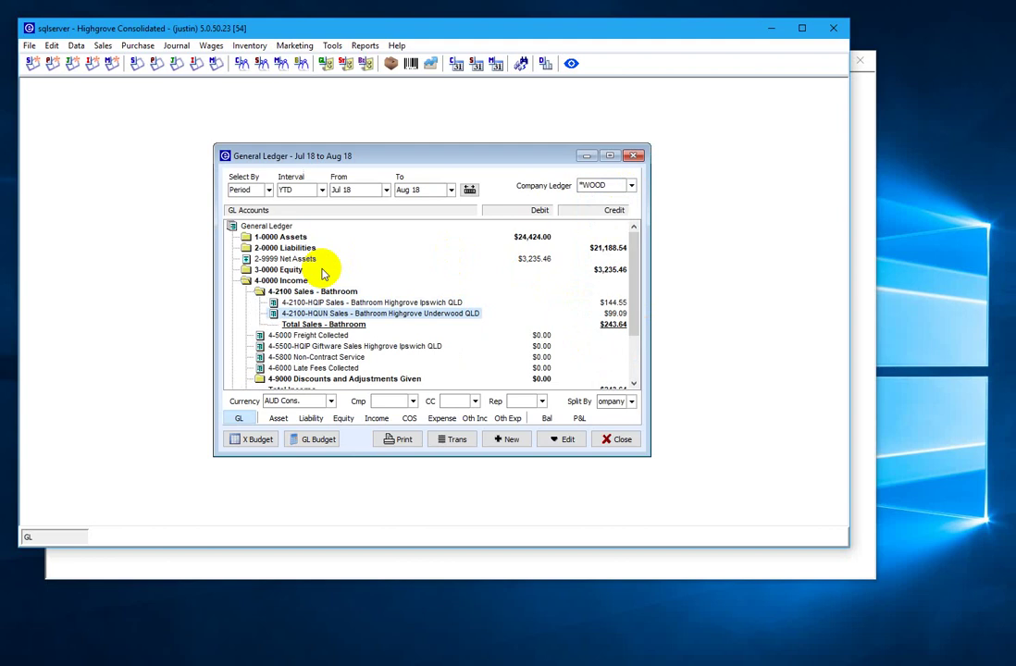
{"action": "left_click", "coordinate": [29, 45]}
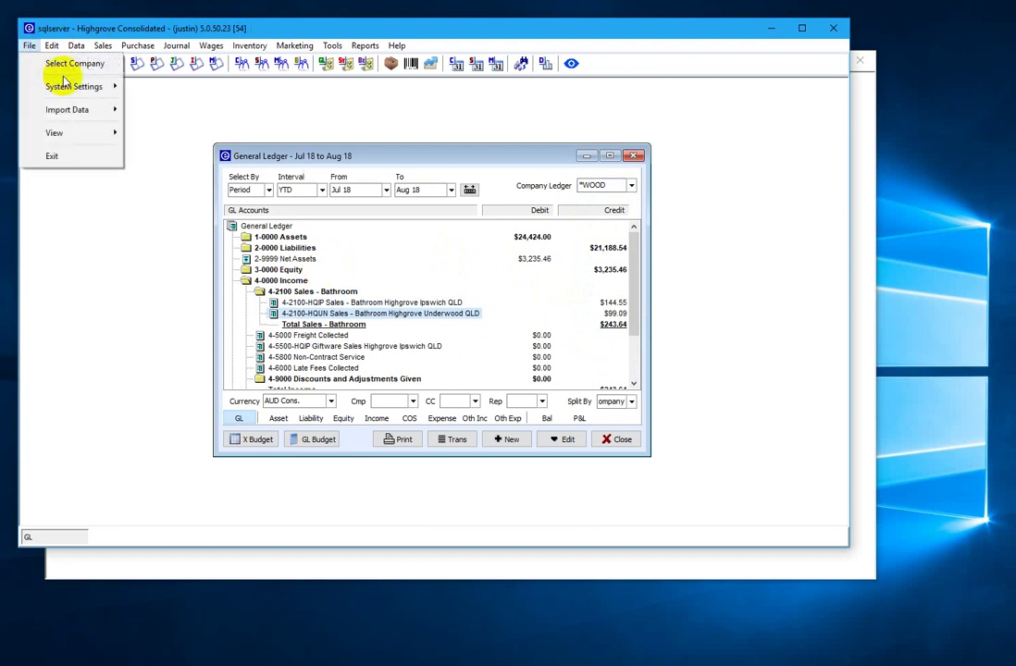
- Open User Settings and select the user login with company-group access
{"action": "mouse_move", "coordinate": [88, 86]}
{"action": "left_click", "coordinate": [170, 127]}
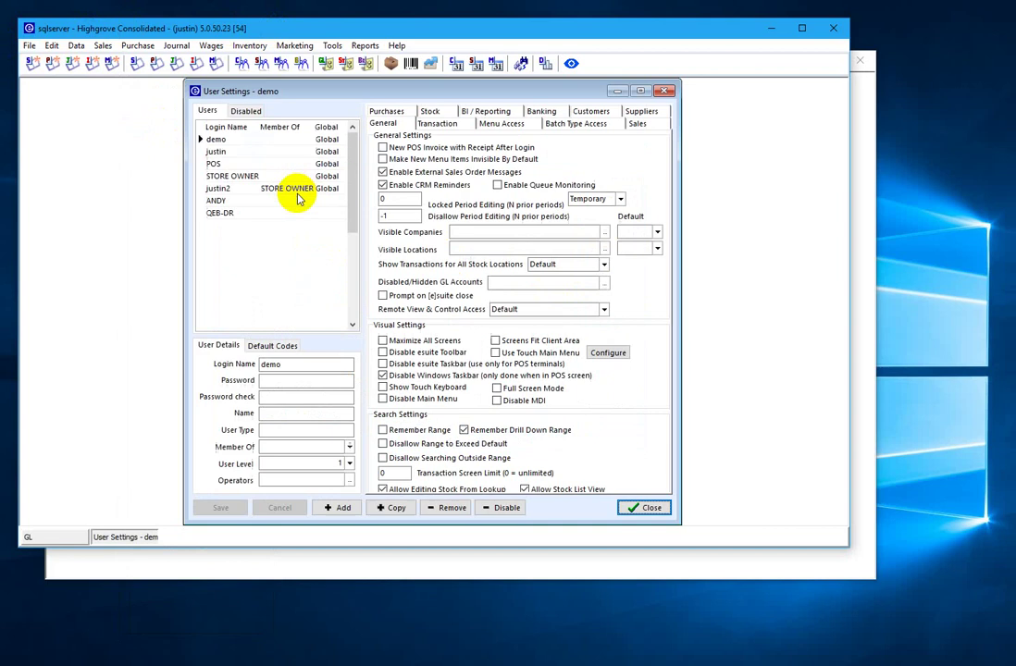
{"action": "left_click", "coordinate": [212, 202]}
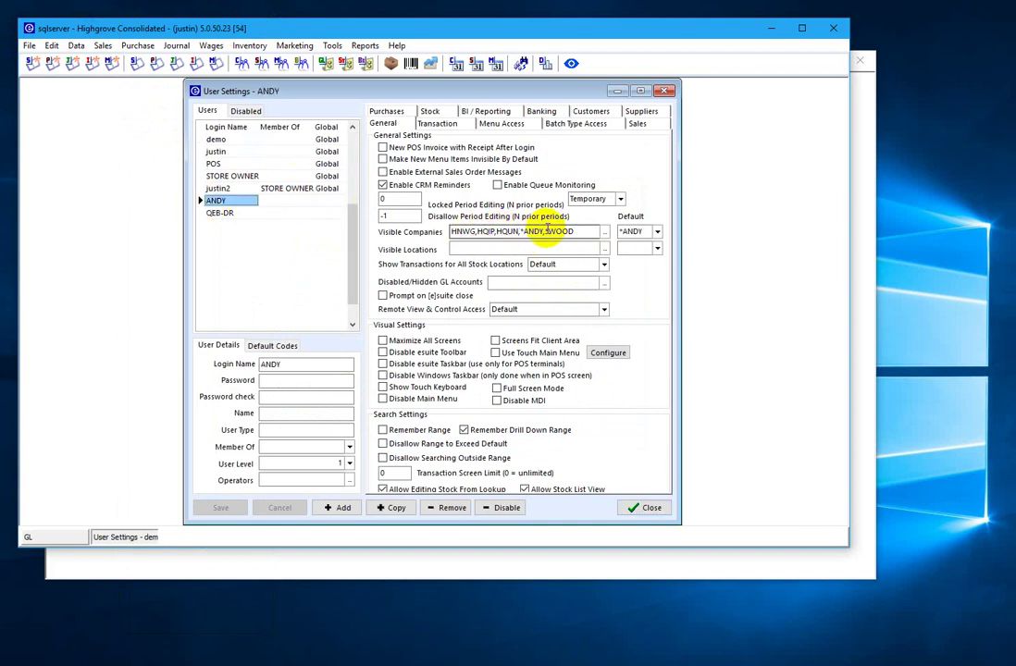
- Review the user's visible companies: HNWG, HQIP, HQUN, *WOOD, and the default company group
{"action": "left_click_drag", "start_coordinate": [581, 233], "coordinate": [519, 233]}
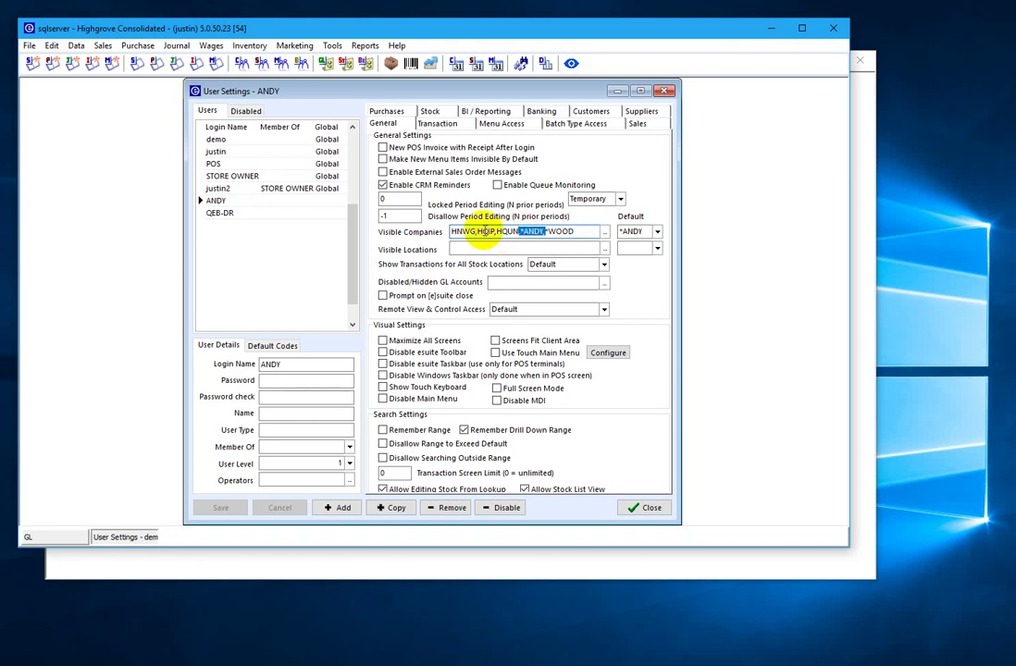
{"action": "left_click", "coordinate": [483, 233]}
{"action": "left_click_drag", "start_coordinate": [453, 232], "coordinate": [514, 232]}
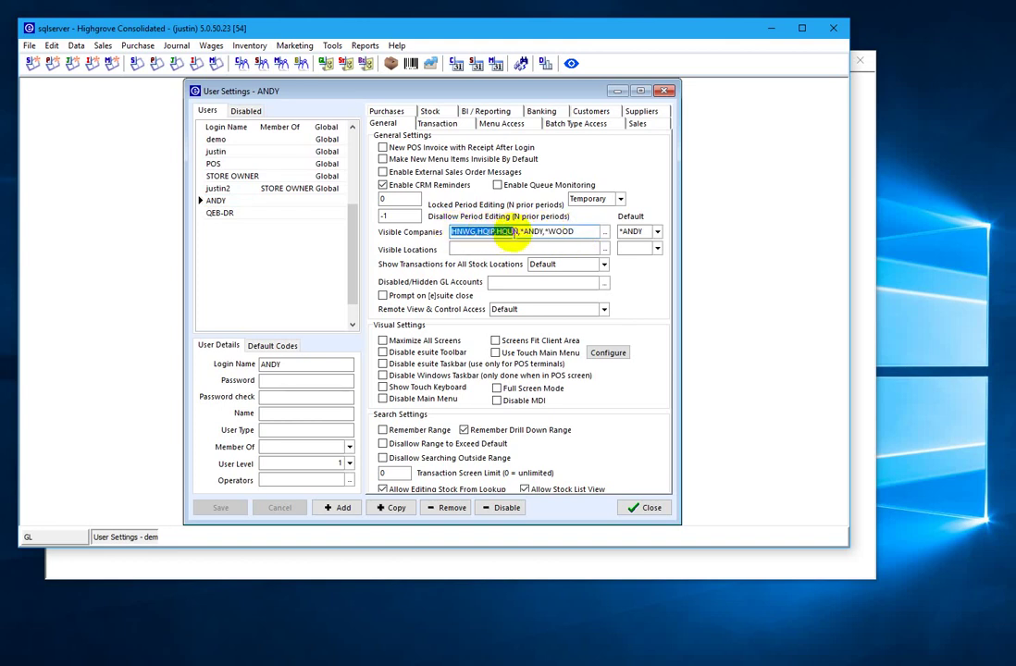
{"action": "left_click", "coordinate": [650, 233]}
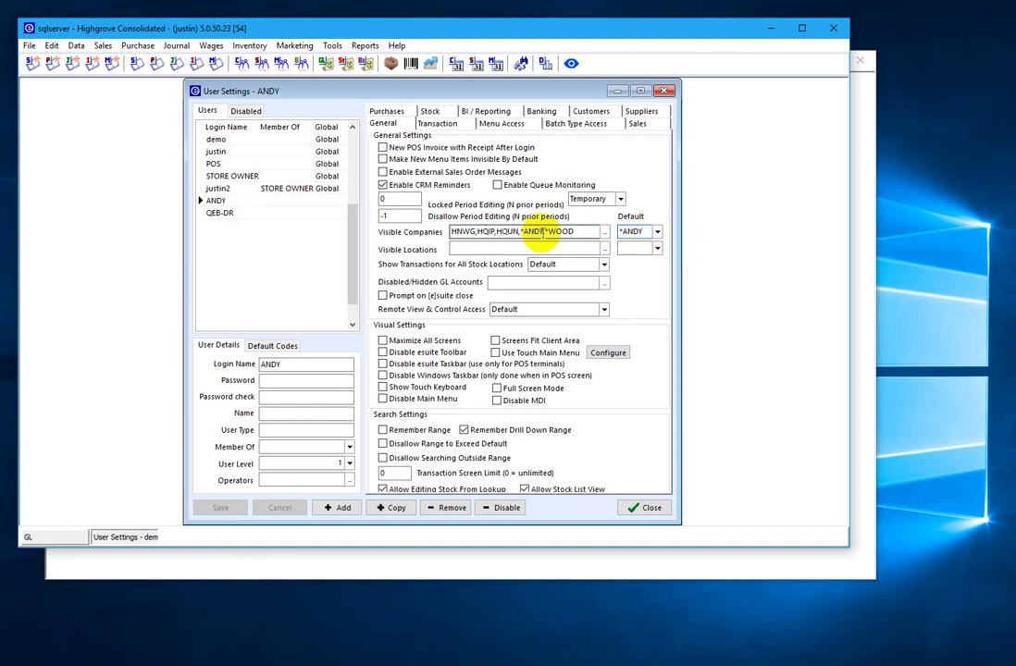
{"action": "left_click_drag", "start_coordinate": [545, 233], "coordinate": [514, 233]}
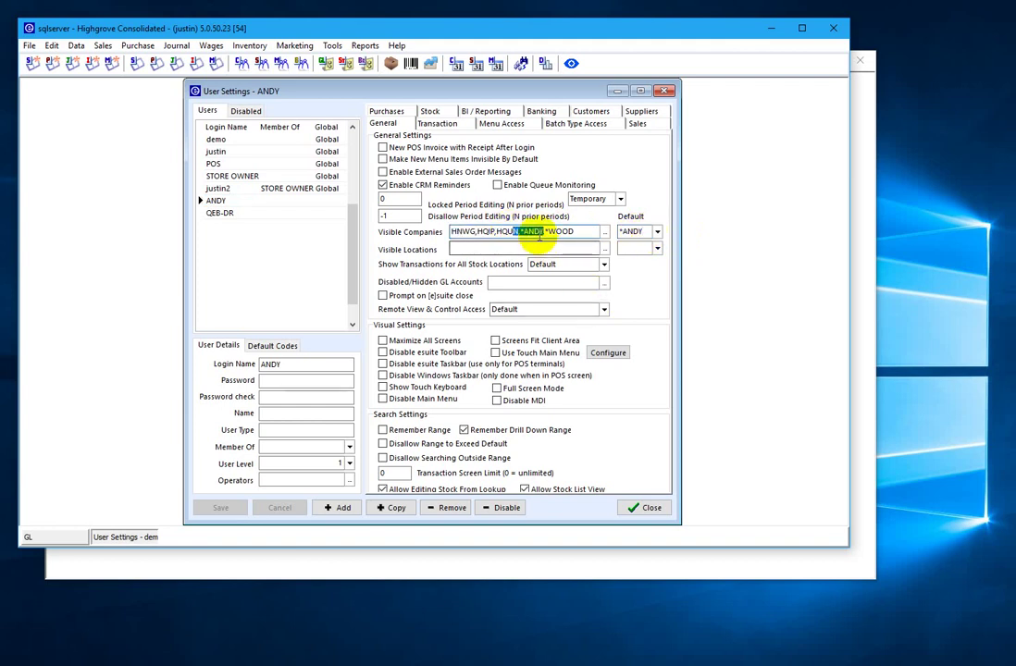
{"action": "left_click", "coordinate": [643, 509]}
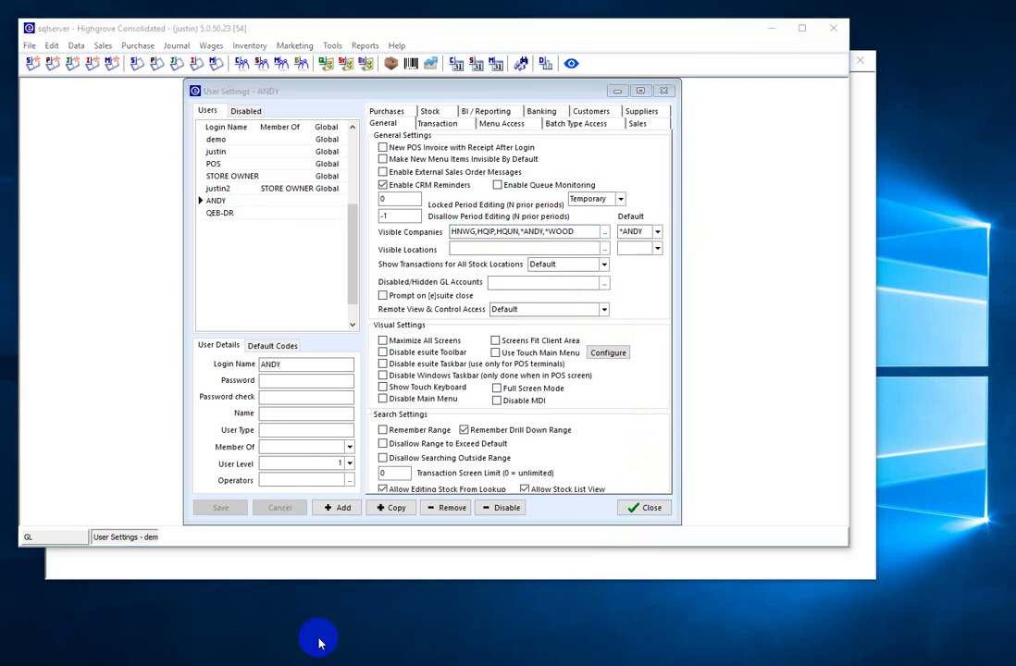
{"action": "left_click", "coordinate": [364, 224]}
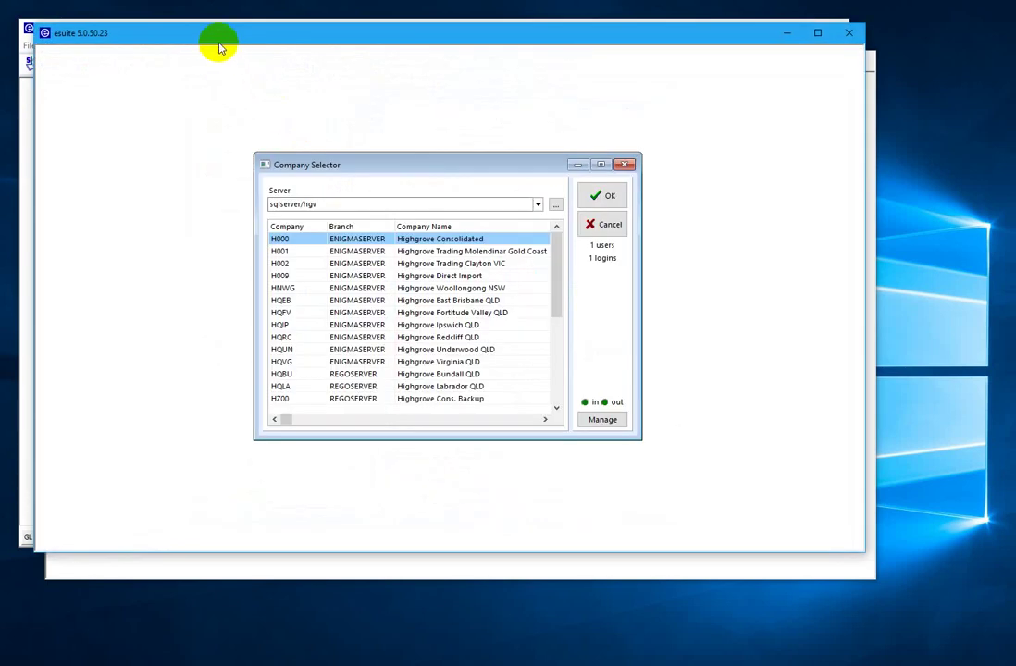
- Log the new esuite window into H000 Highgrove Consolidated
{"action": "left_click_drag", "start_coordinate": [221, 45], "coordinate": [262, 104]}
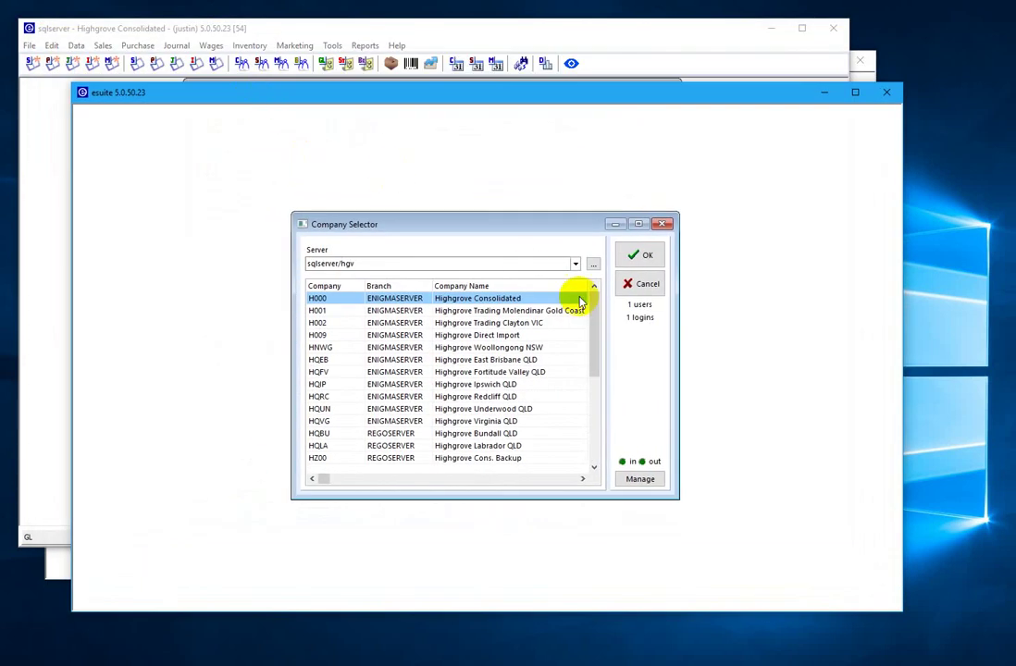
{"action": "left_click", "coordinate": [637, 255]}
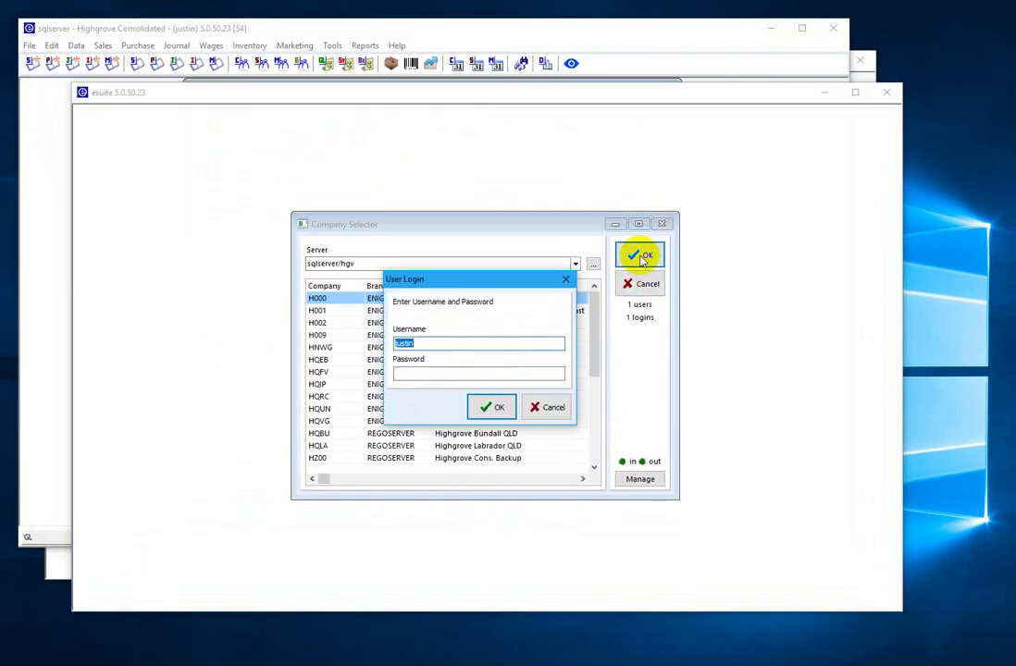
{"action": "key", "text": "Return"}
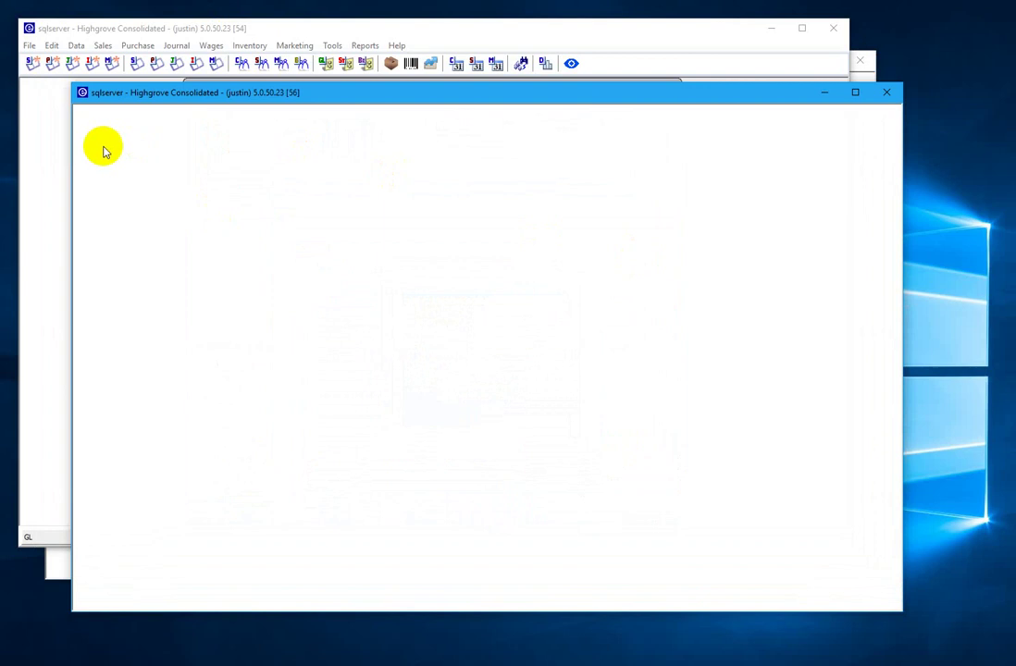
- Reselect the company and sign in to Highgrove Consolidated under the other user login
{"action": "left_click", "coordinate": [82, 110]}
{"action": "left_click", "coordinate": [105, 128]}
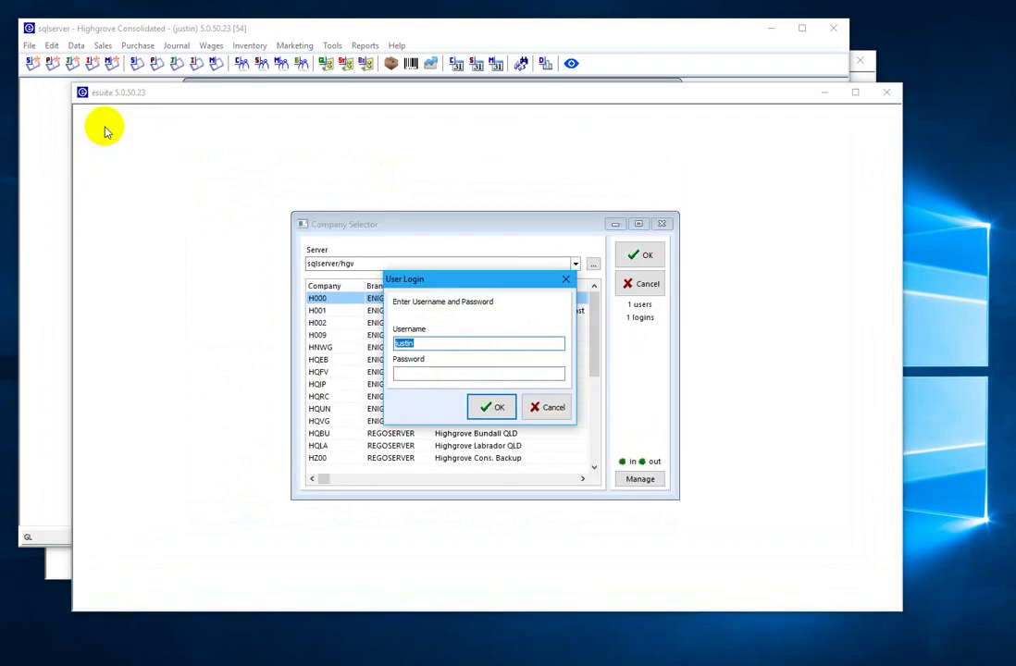
{"action": "key", "text": "Return"}
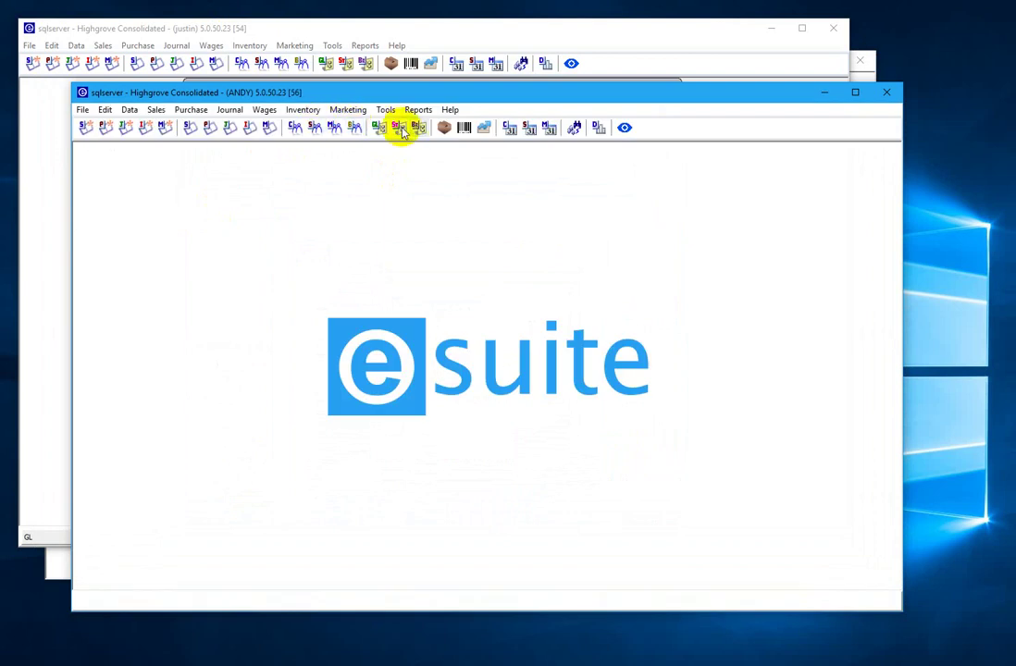
- Open the General Ledger on the first company-group ledger and expand Income > 4-2100 Sales - Bathroom by branch
{"action": "left_click", "coordinate": [377, 130]}
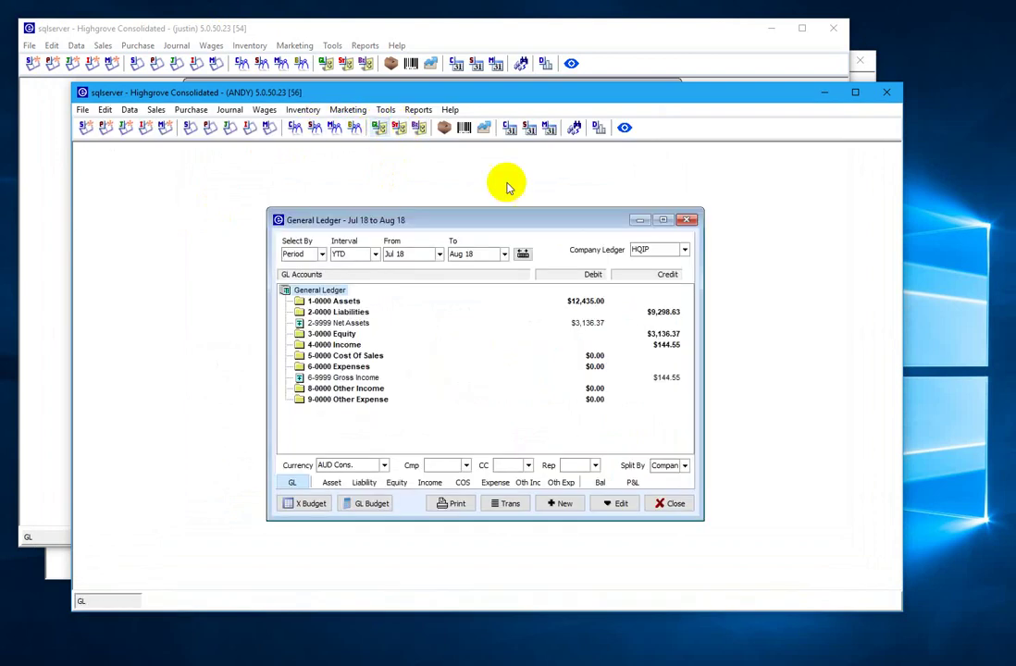
{"action": "left_click", "coordinate": [685, 251]}
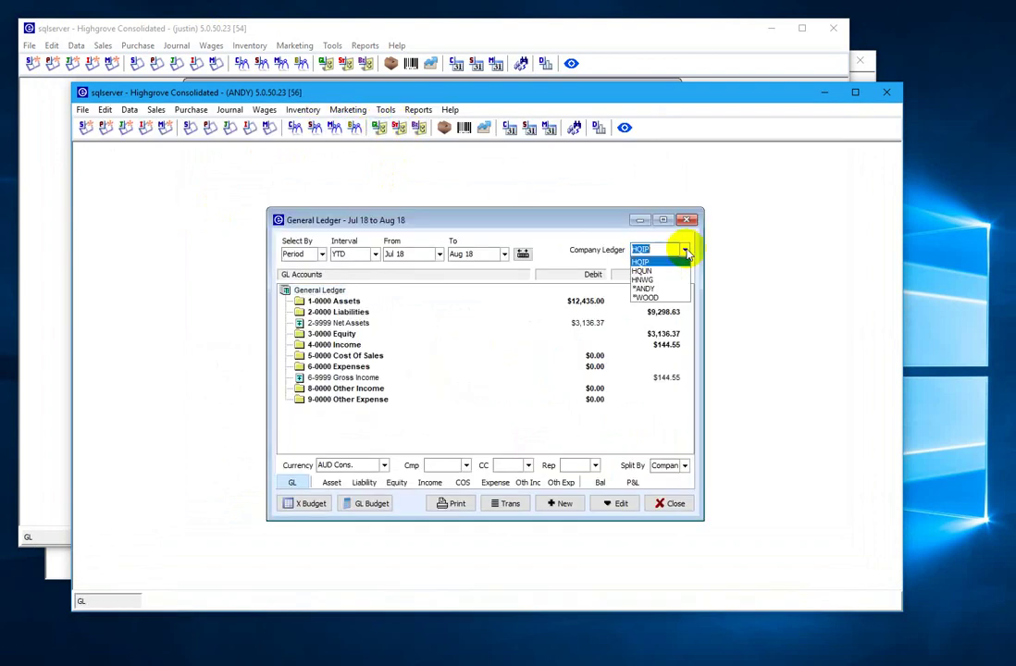
{"action": "left_click", "coordinate": [646, 289]}
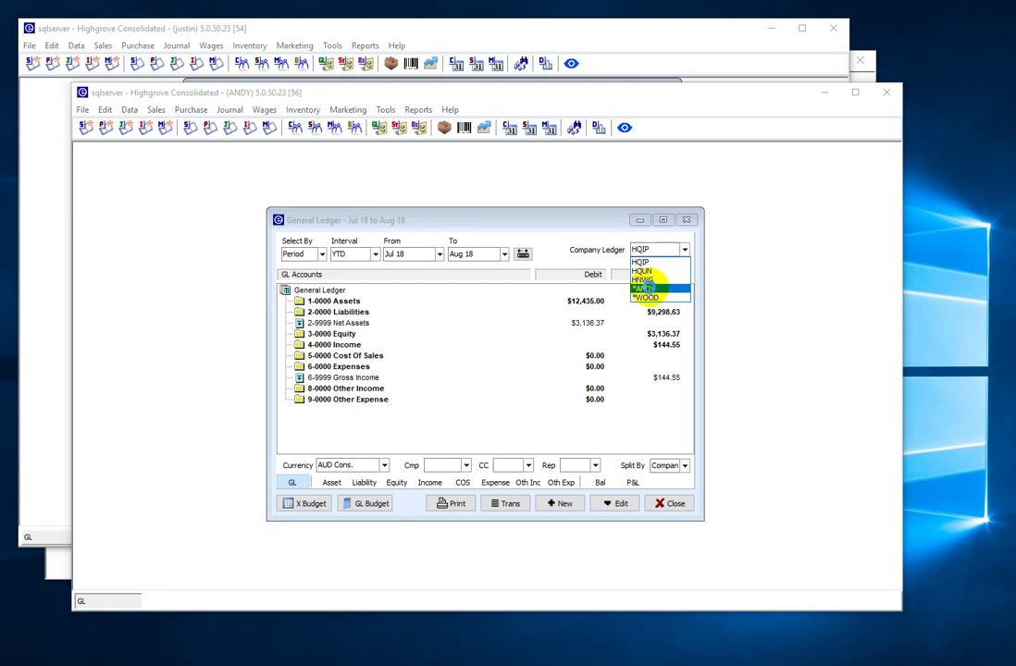
{"action": "double_click", "coordinate": [326, 346]}
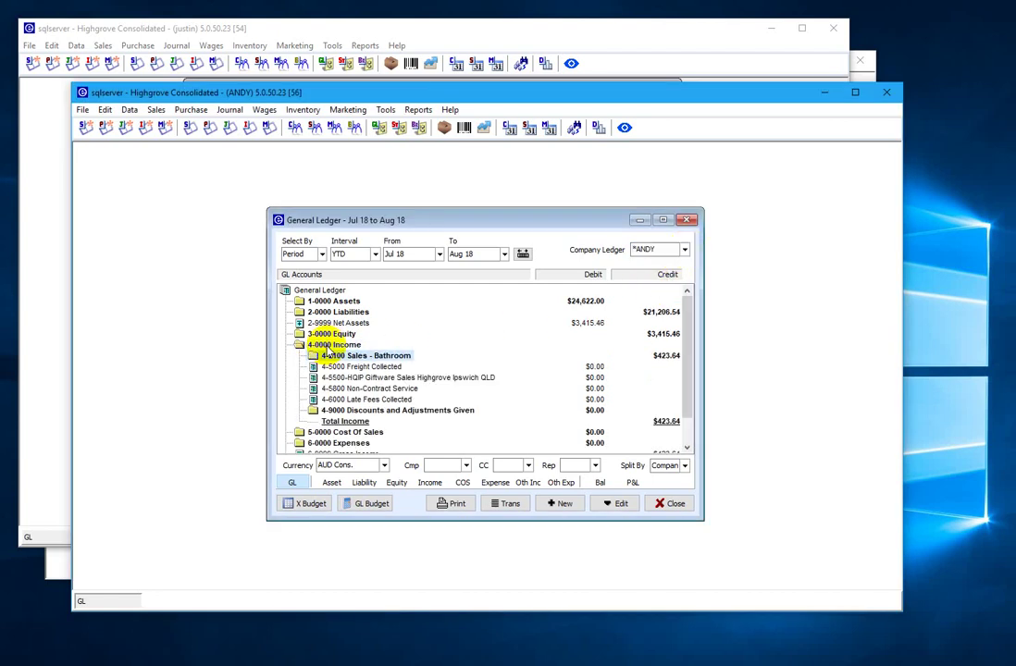
{"action": "double_click", "coordinate": [325, 353]}
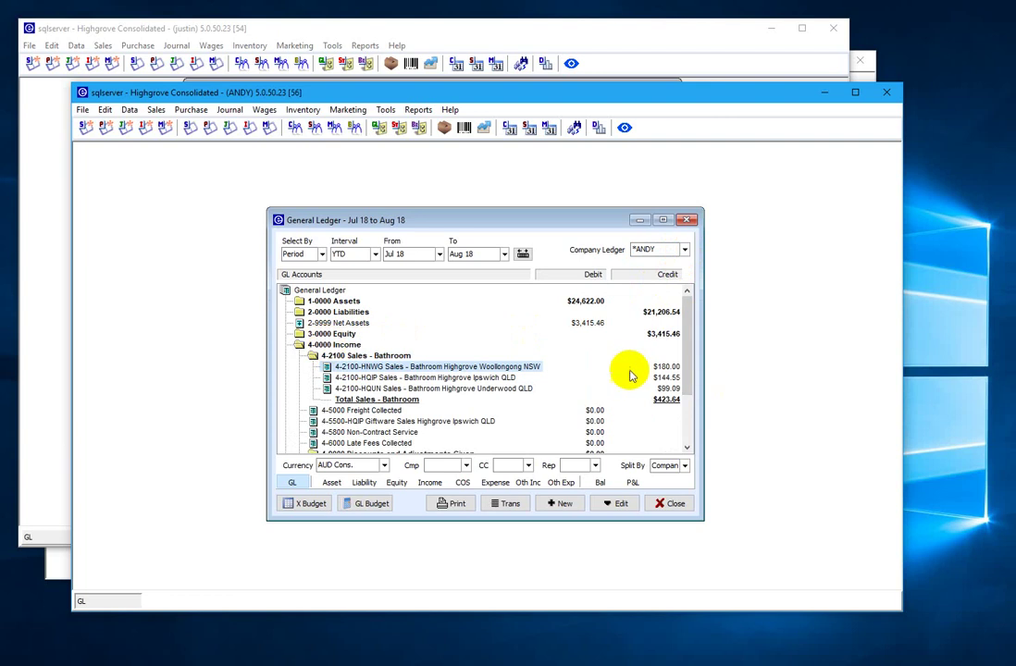
- Switch to the *WOOD group ledger and step down to the Underwood bathroom sales row
{"action": "left_click", "coordinate": [685, 251]}
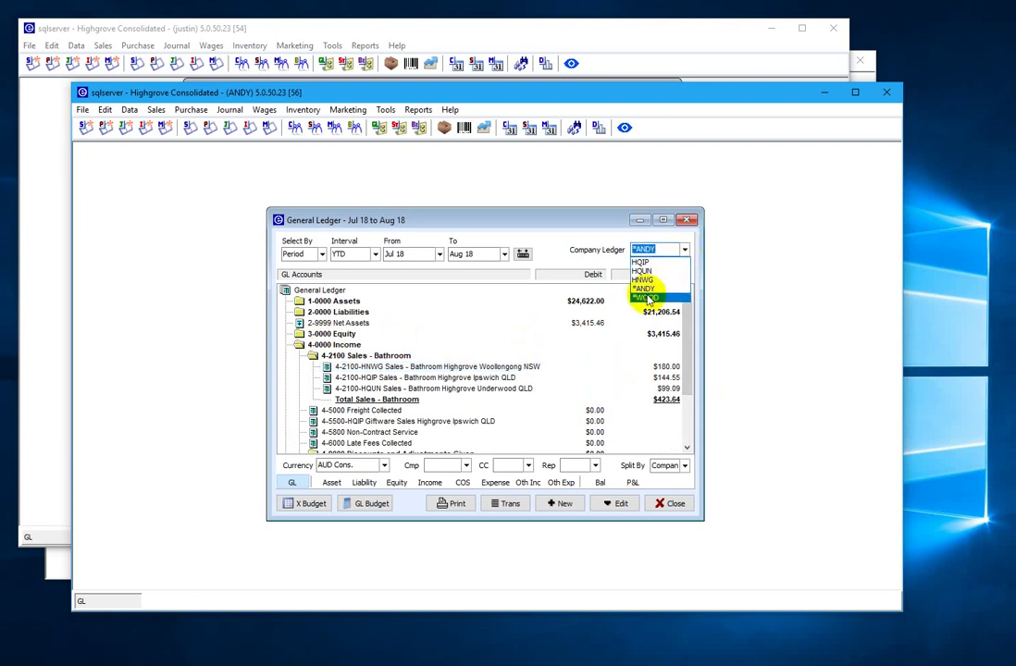
{"action": "left_click", "coordinate": [647, 298]}
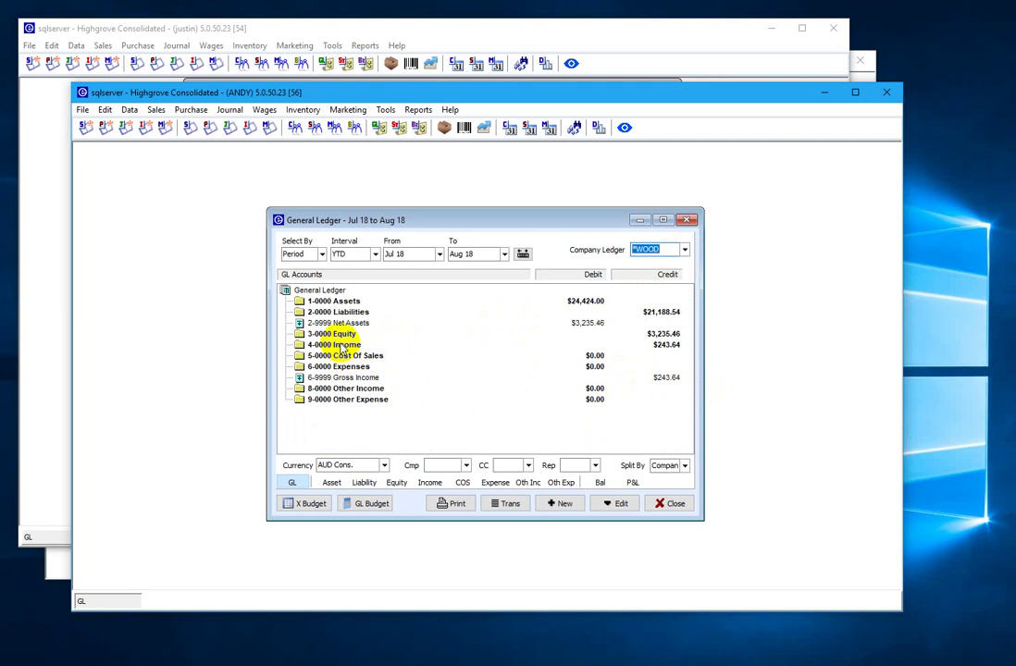
{"action": "key", "text": "Right"}
{"action": "key", "text": "Down"}
{"action": "key", "text": "Right"}
{"action": "key", "text": "Down"}
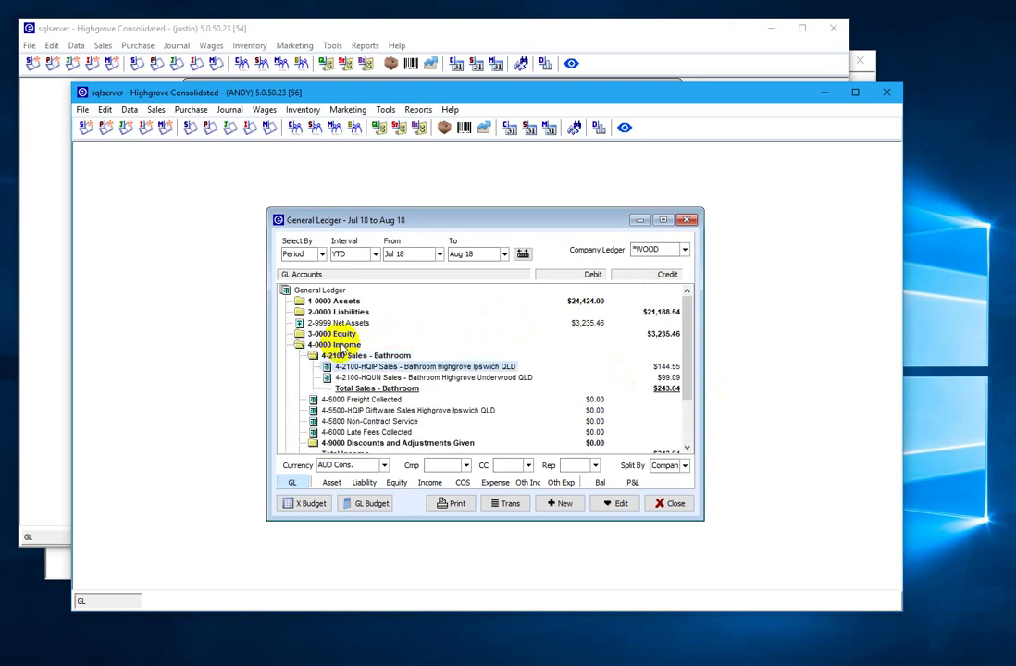
{"action": "key", "text": "Down"}
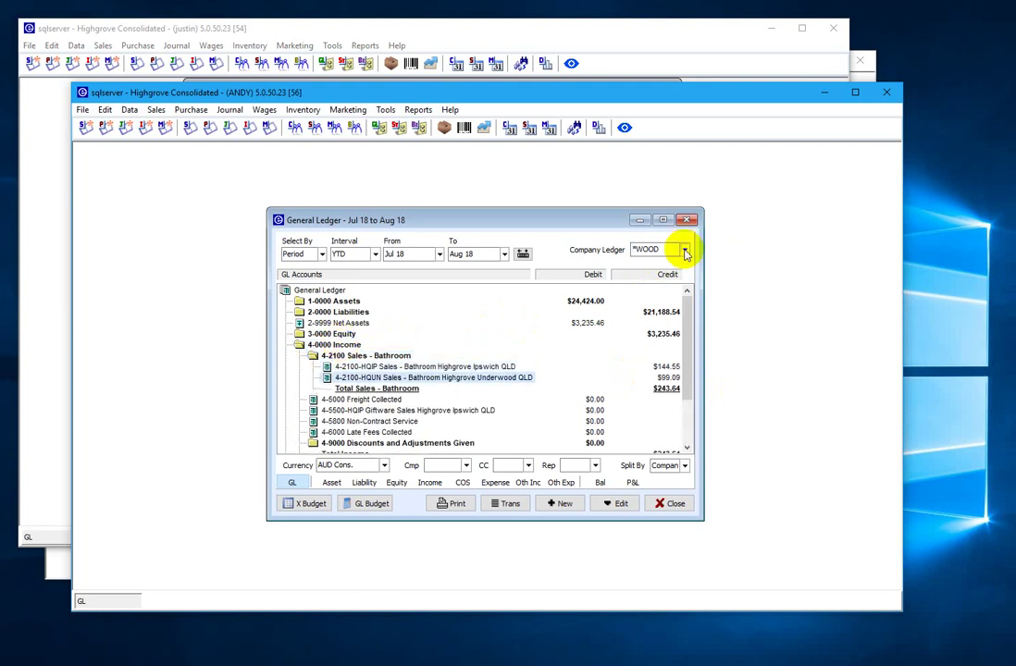
- View the HQUN Underwood ledger, then the HQIP Ipswich ledger's bathroom sales account
{"action": "left_click", "coordinate": [686, 253]}
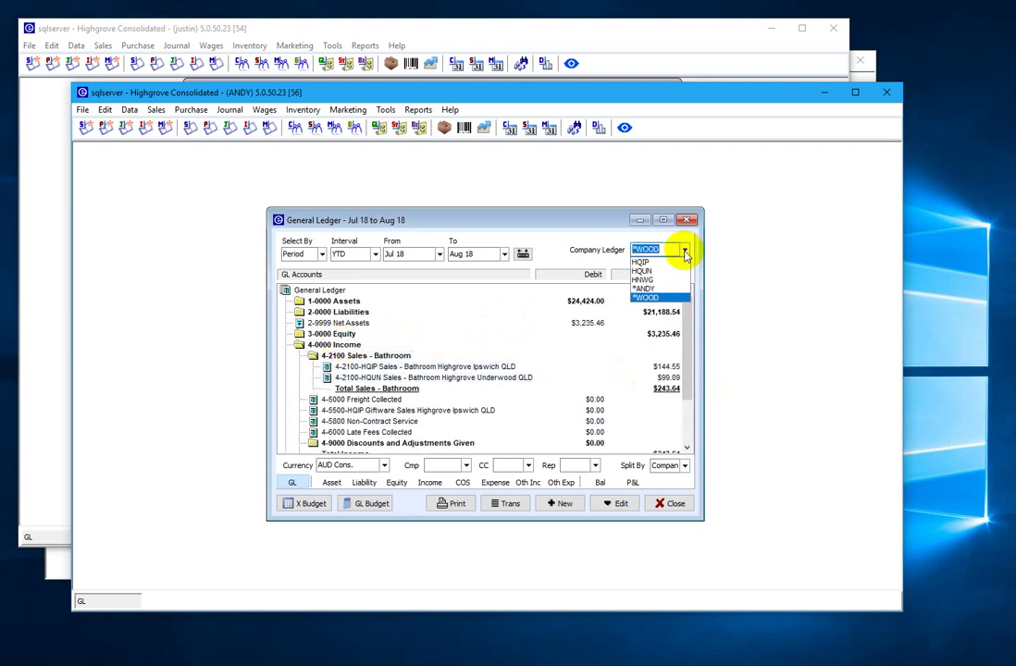
{"action": "left_click", "coordinate": [642, 271]}
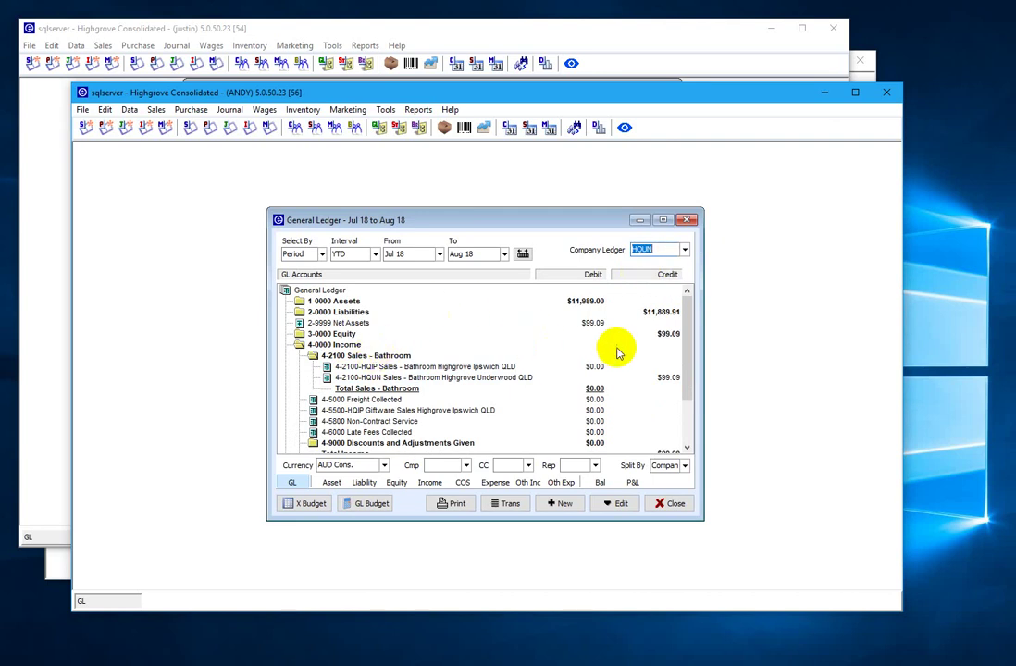
{"action": "left_click", "coordinate": [685, 252]}
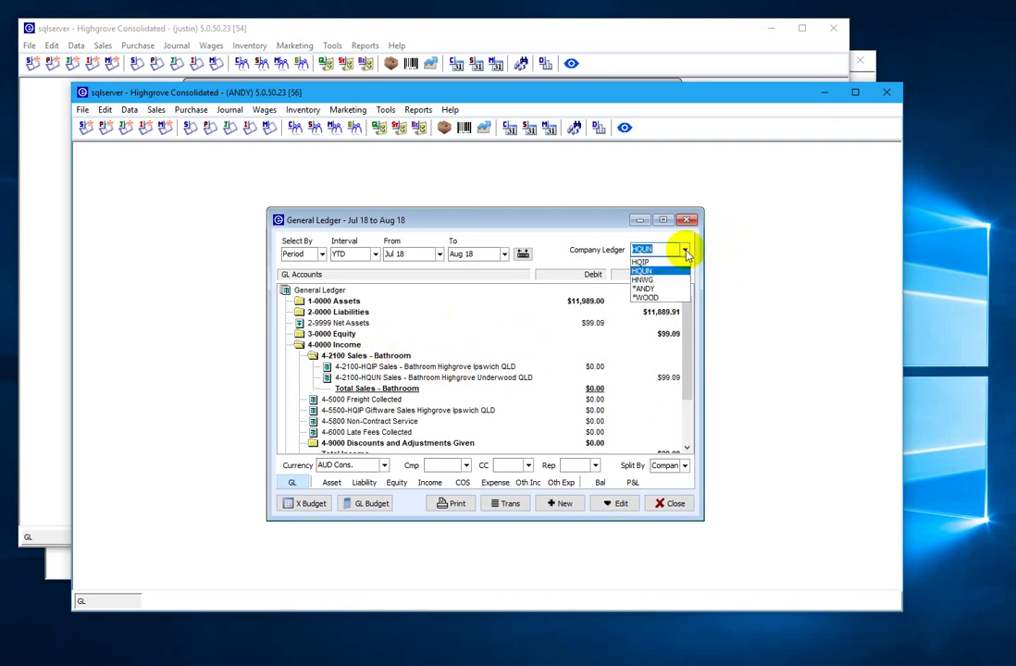
{"action": "left_click", "coordinate": [642, 261]}
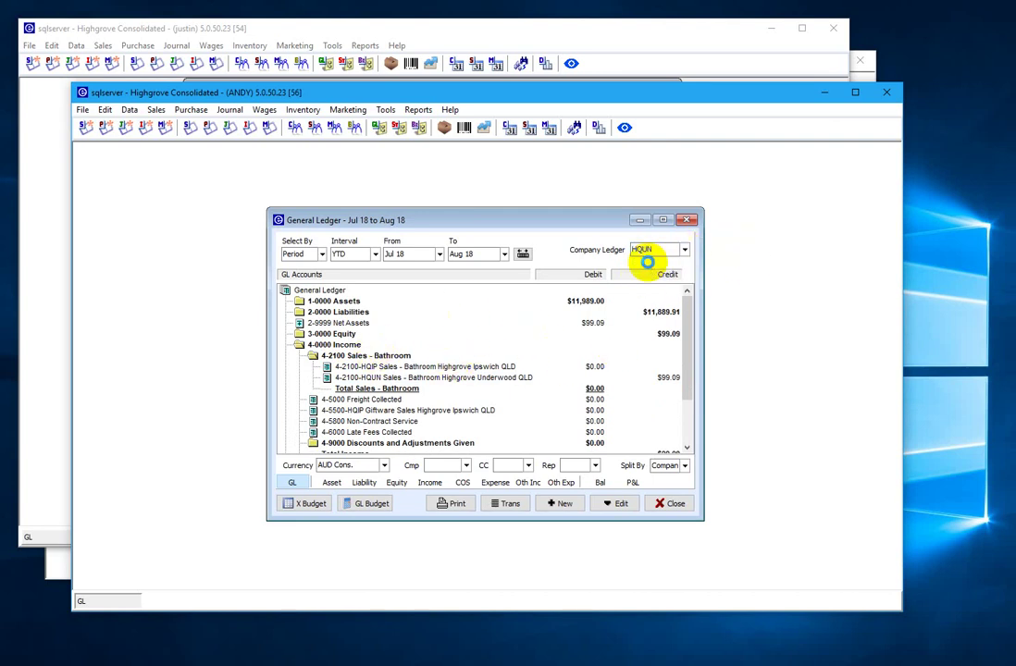
{"action": "left_click", "coordinate": [447, 367]}
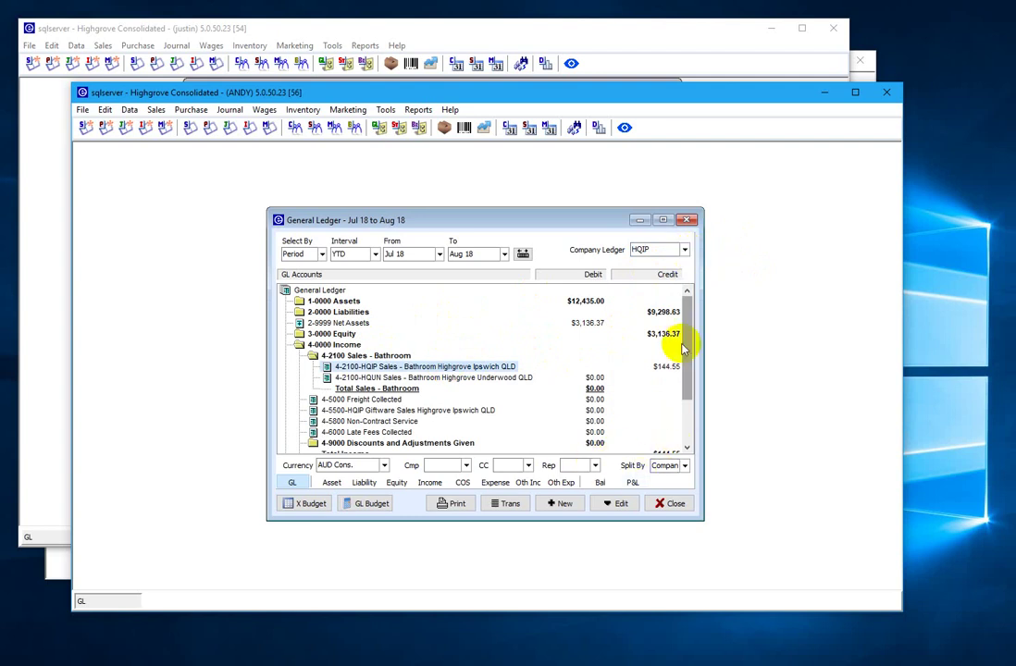
- Return to the first company-group ledger and re-expand Income > Sales - Bathroom branch accounts
{"action": "left_click", "coordinate": [685, 252]}
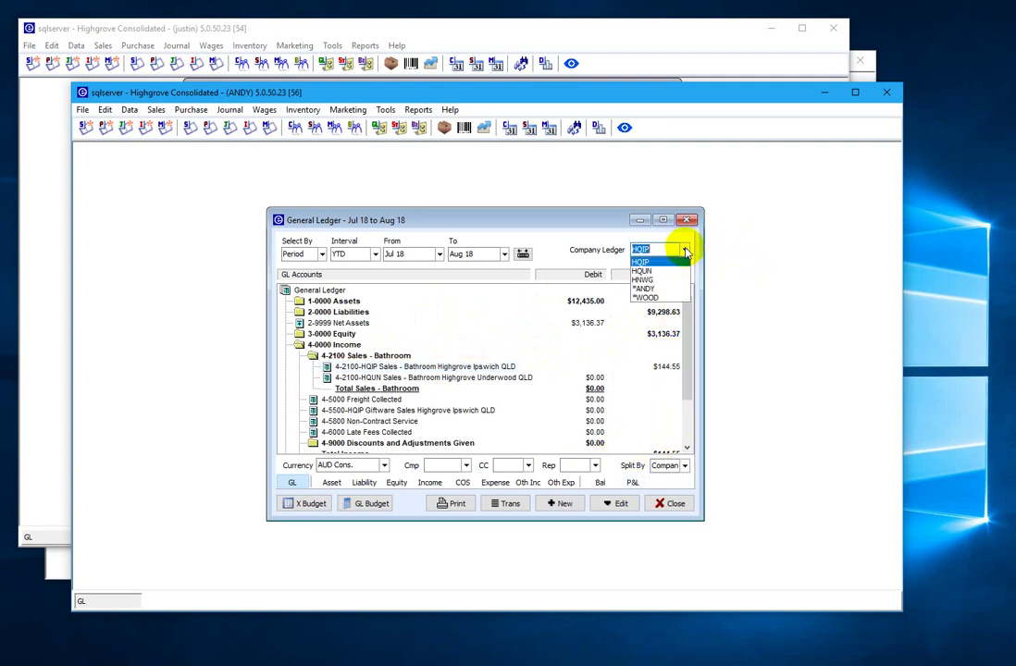
{"action": "left_click", "coordinate": [648, 291]}
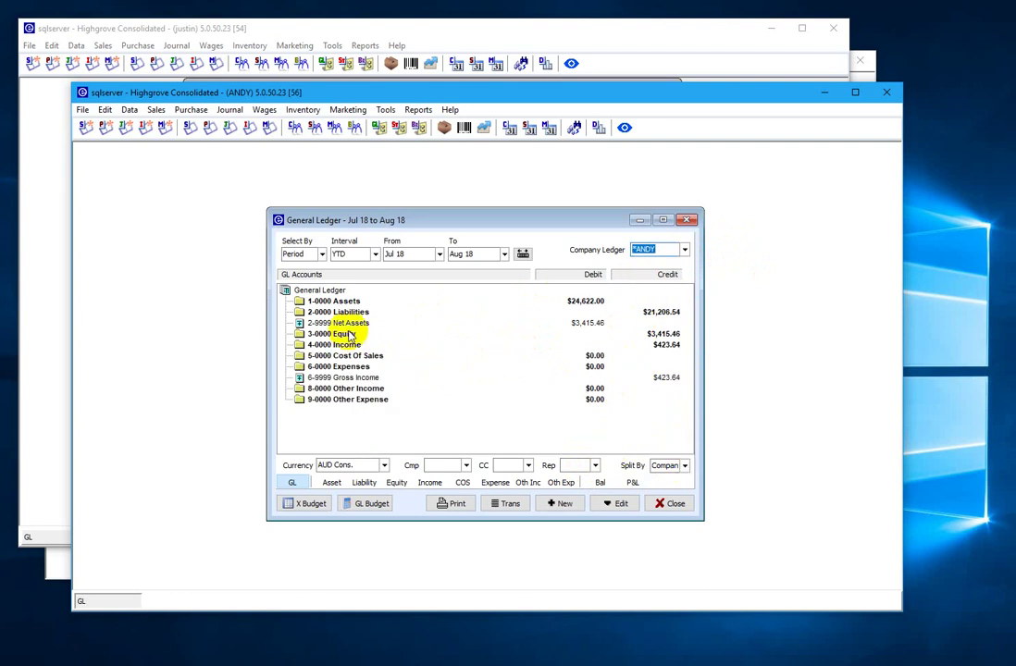
{"action": "left_click", "coordinate": [322, 346]}
{"action": "double_click", "coordinate": [323, 348]}
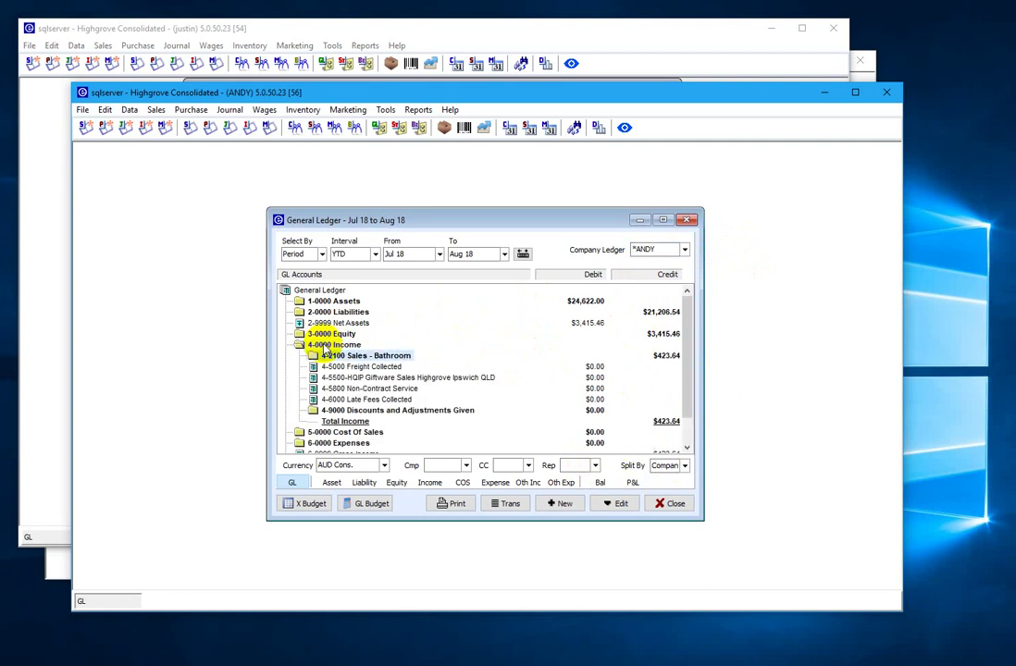
{"action": "double_click", "coordinate": [325, 355]}
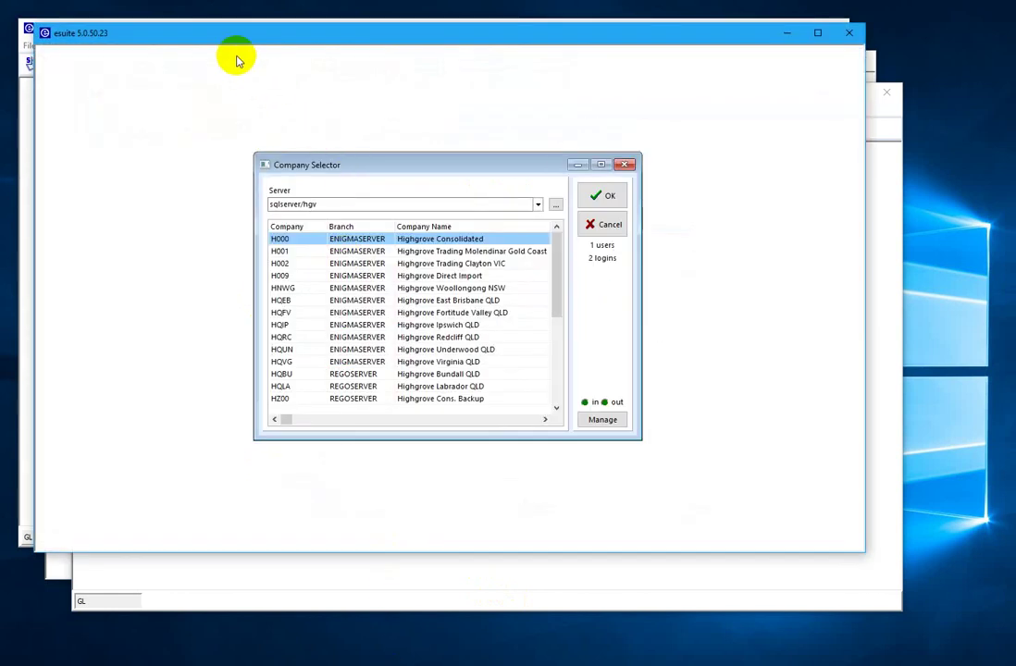
- Log into Highgrove East Brisbane QLD as pos and reach a cash-customer invoice
{"action": "left_click_drag", "start_coordinate": [227, 32], "coordinate": [312, 105]}
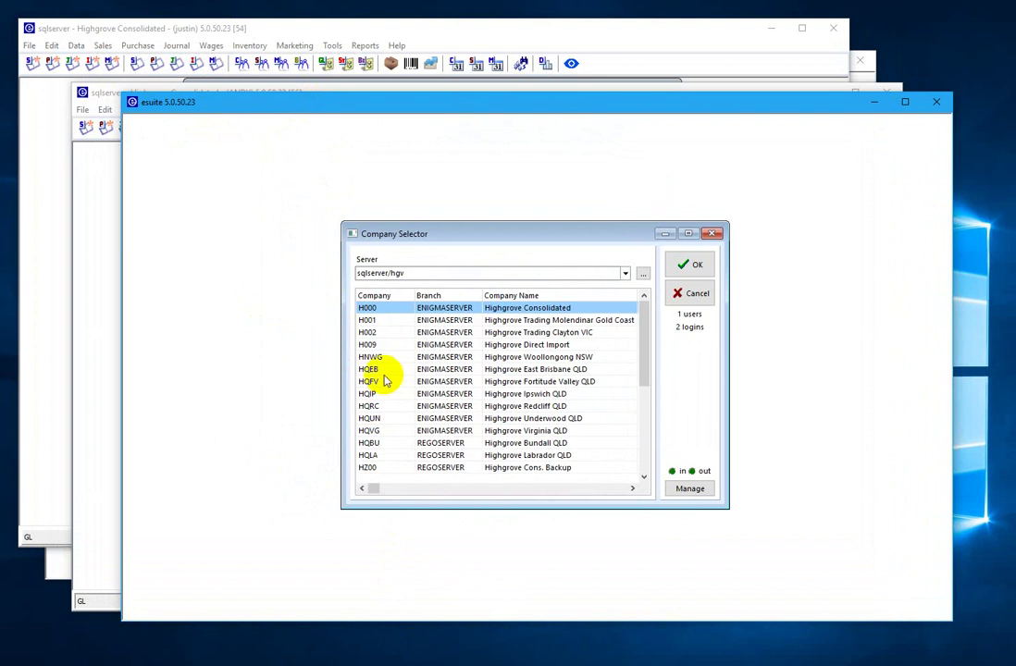
{"action": "left_click", "coordinate": [377, 373]}
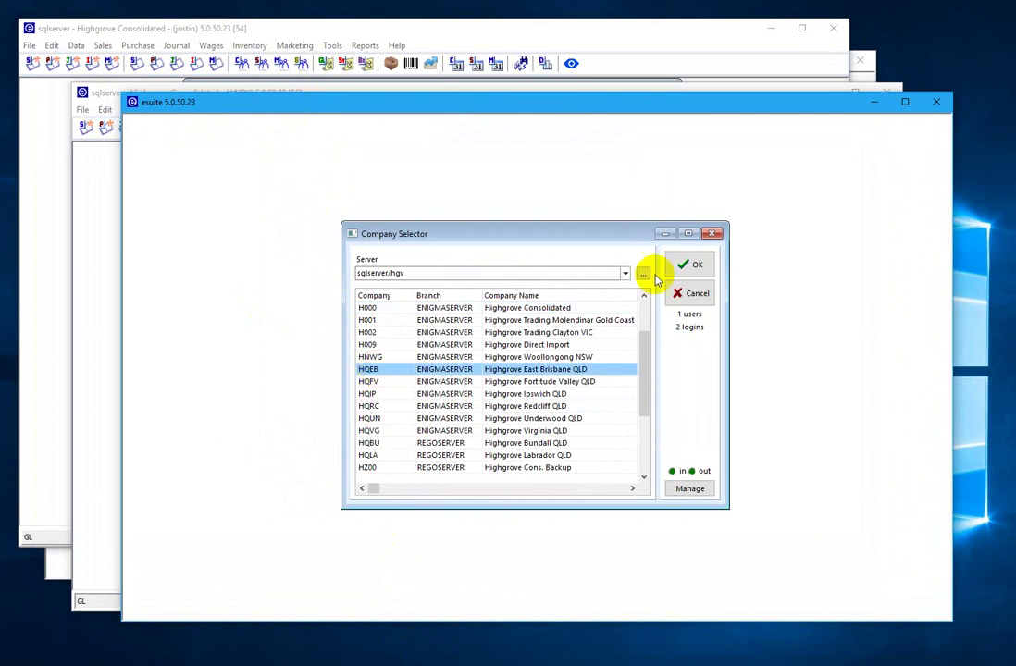
{"action": "left_click", "coordinate": [681, 267]}
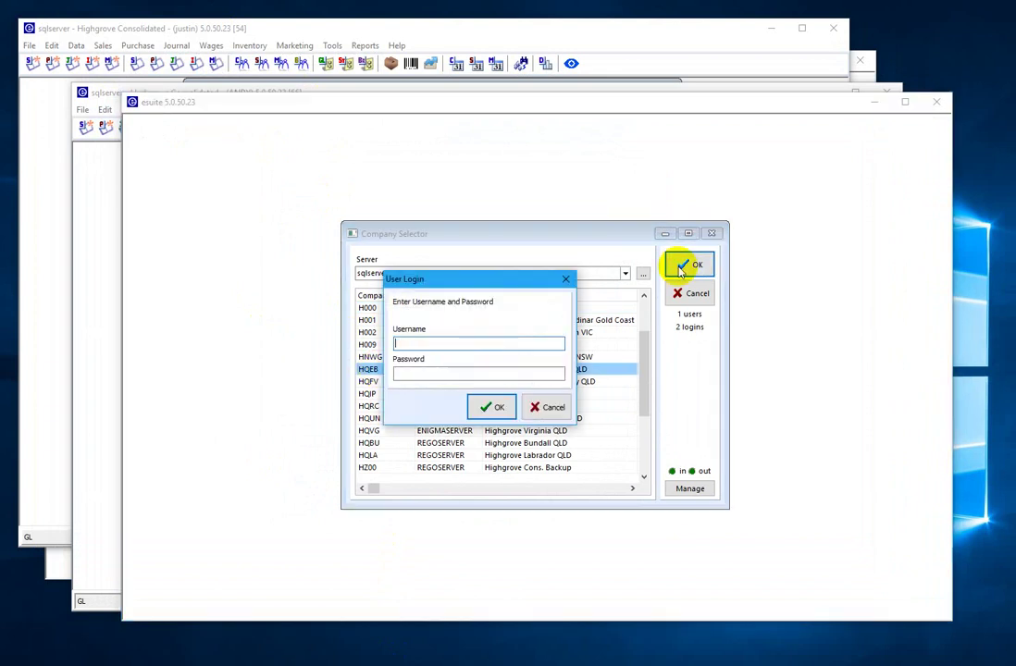
{"action": "type", "text": "pos"}
{"action": "key", "text": "Return"}
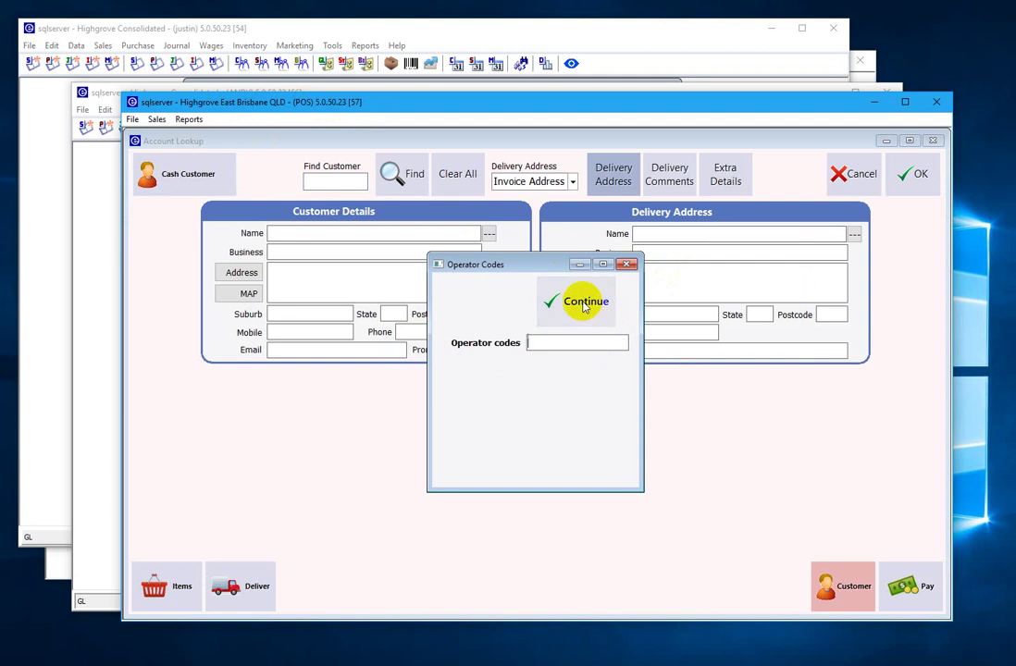
{"action": "left_click", "coordinate": [584, 305]}
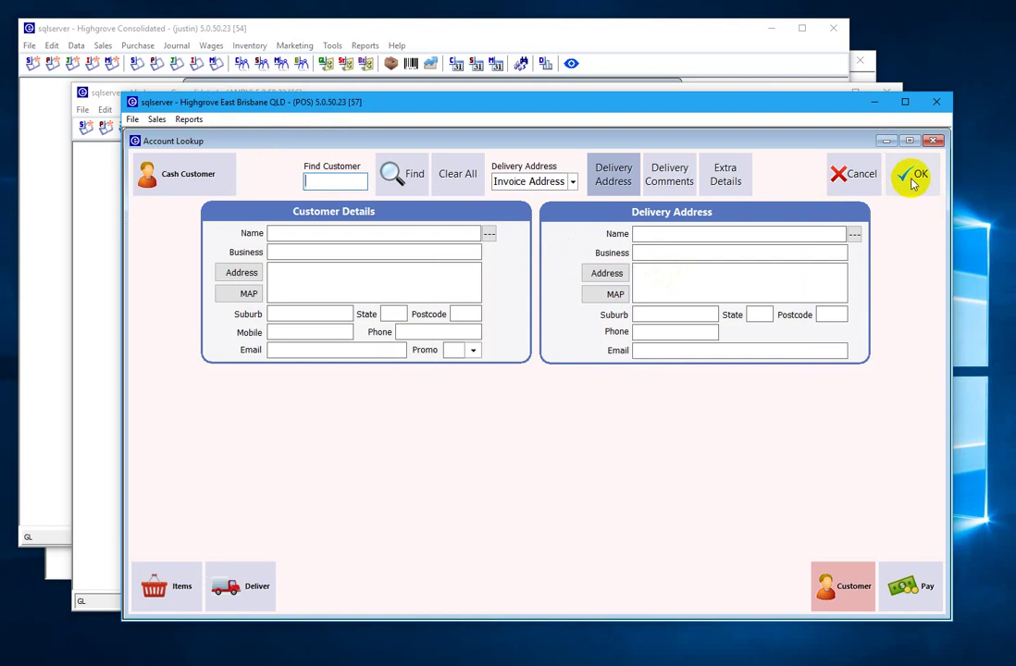
{"action": "left_click", "coordinate": [912, 180]}
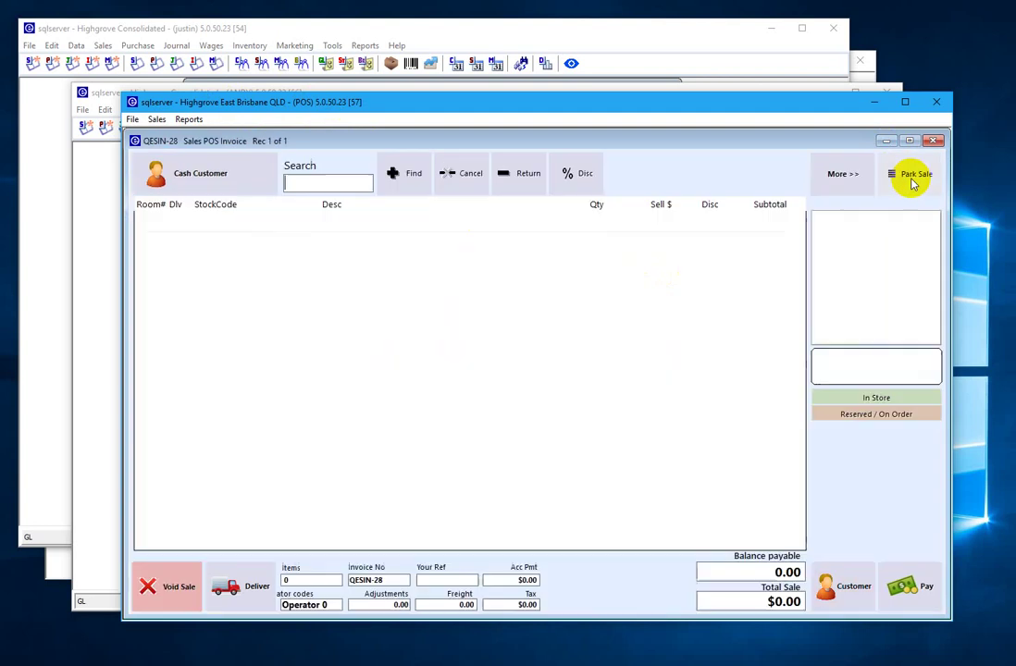
- Close the East Brisbane POS invoice and POS window
{"action": "left_click", "coordinate": [133, 119]}
{"action": "mouse_move", "coordinate": [161, 139]}
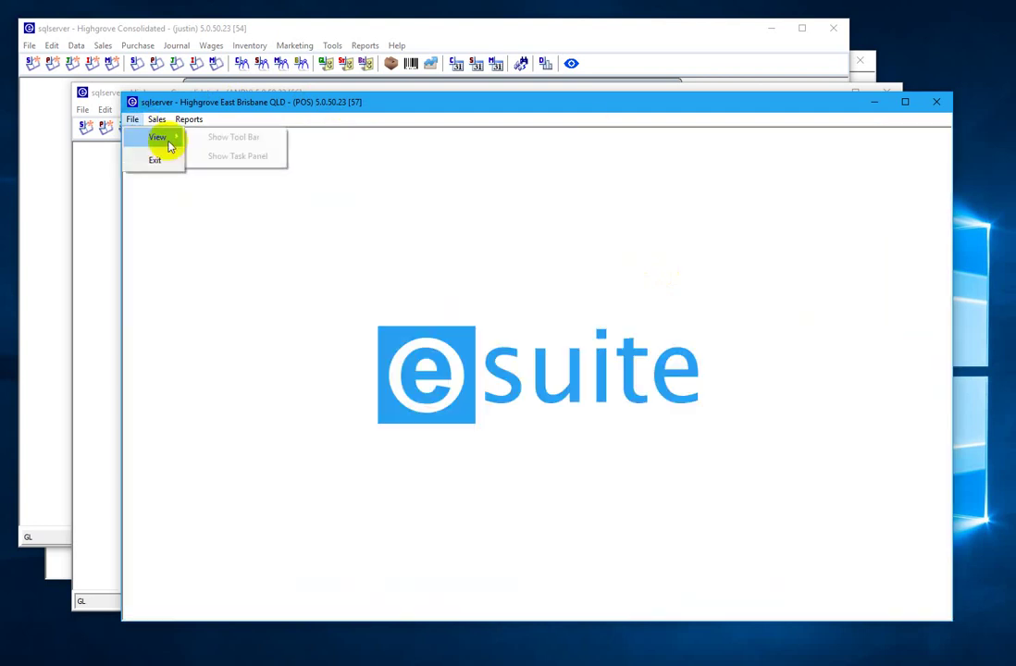
{"action": "left_click", "coordinate": [516, 162]}
{"action": "left_click", "coordinate": [936, 101]}
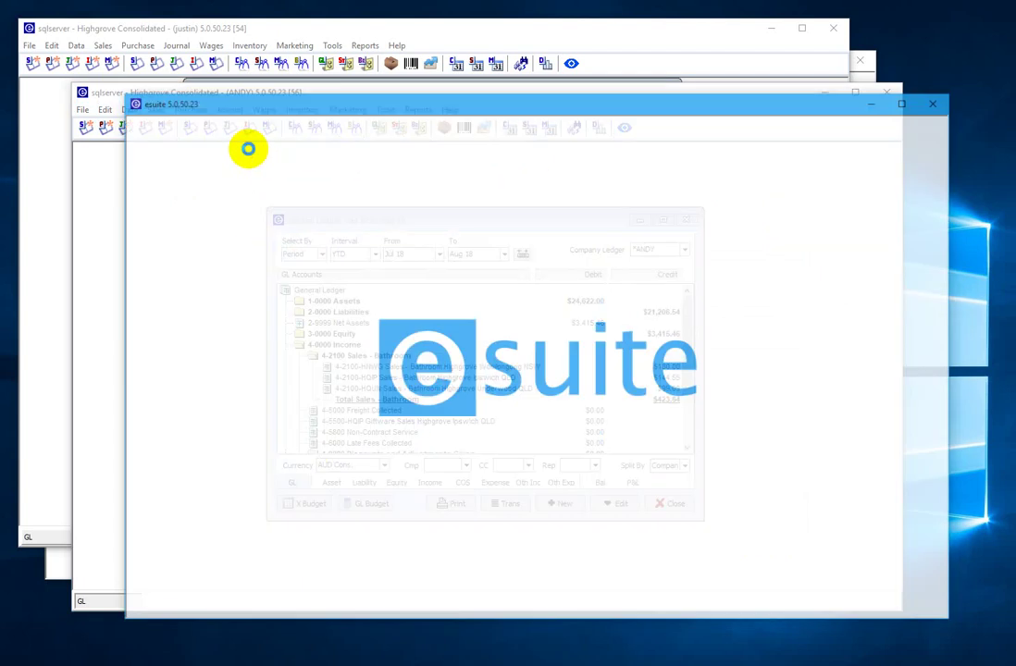
- Log into the Highgrove Ipswich QLD company's POS
{"action": "left_click", "coordinate": [374, 381]}
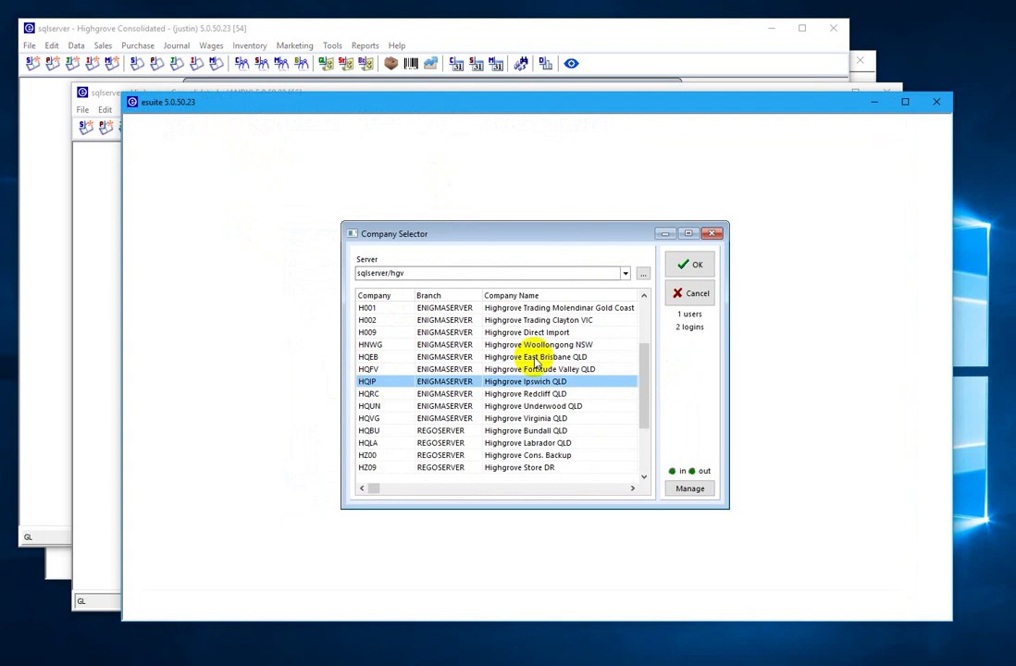
{"action": "left_click", "coordinate": [691, 268]}
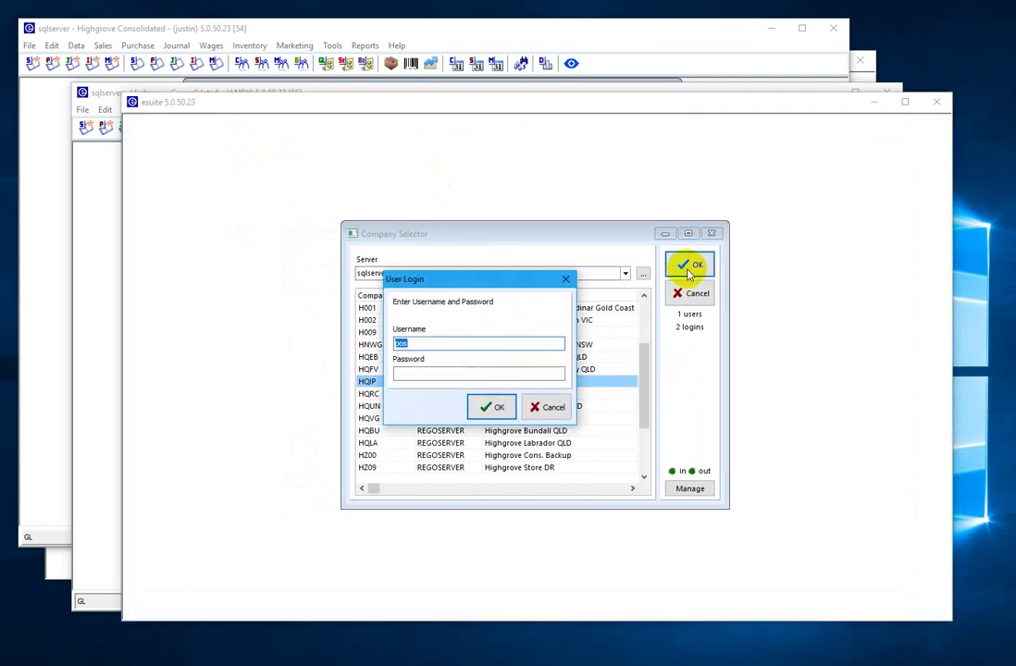
{"action": "key", "text": "Return"}
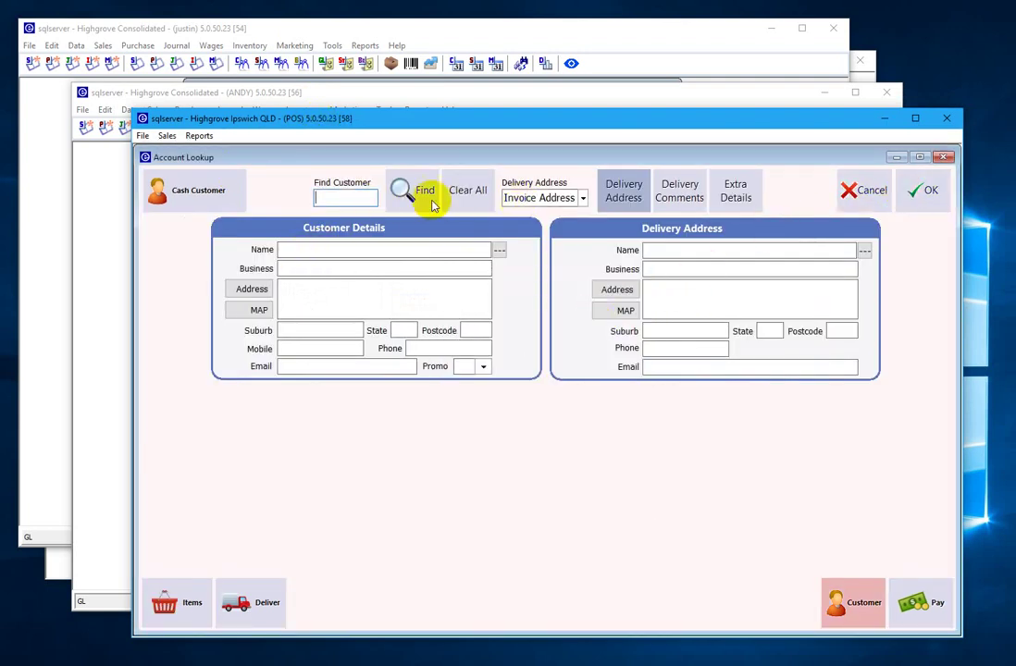
- Enter the customer's name, address and Bondi suburb, then add the EDEN Basin Mixer
{"action": "left_click", "coordinate": [321, 249]}
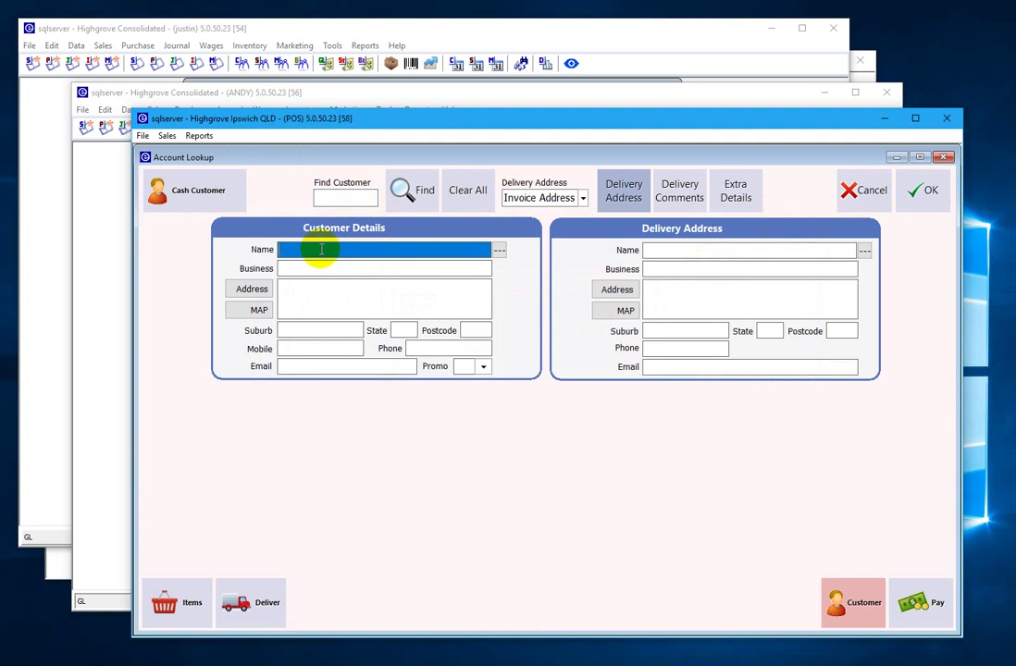
{"action": "type", "text": "Joe"}
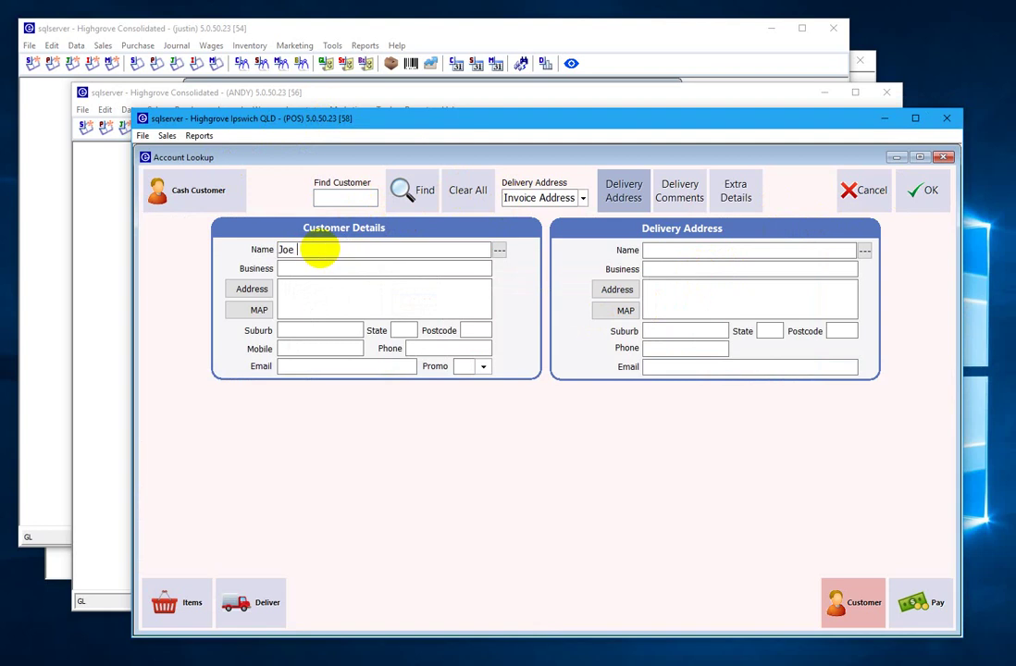
{"action": "key", "text": "Tab"}
{"action": "key", "text": "Tab"}
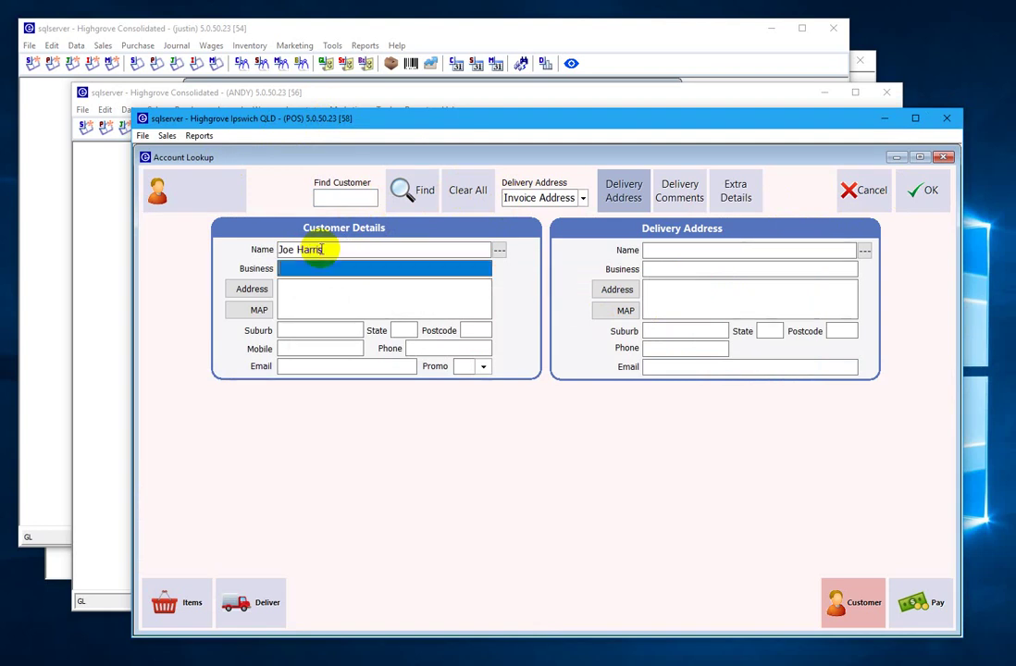
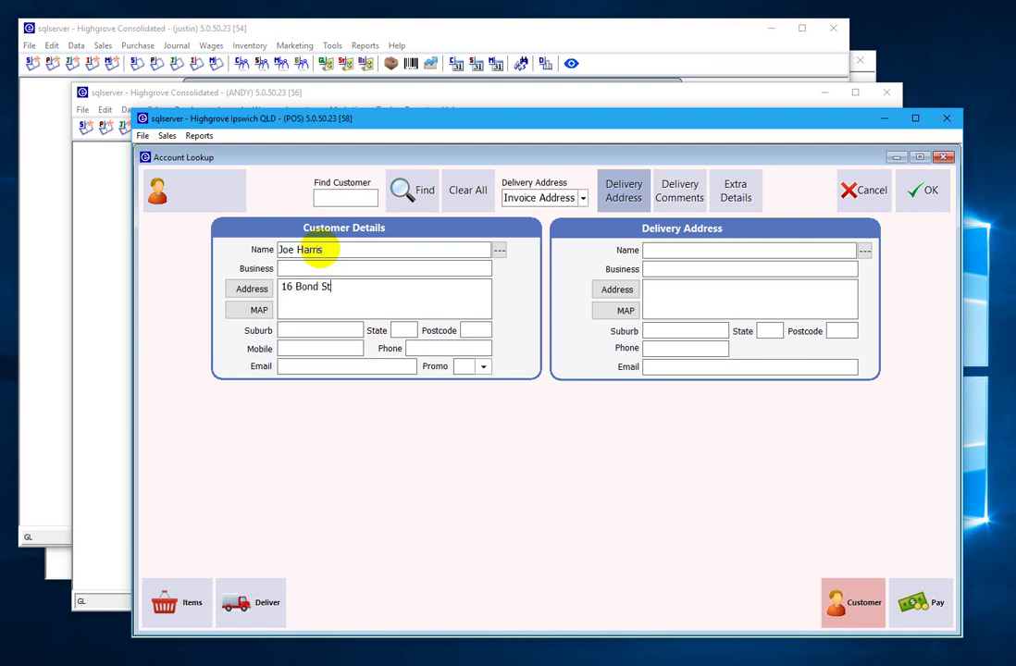
{"action": "key", "text": "Tab"}
{"action": "type", "text": "Bondi"}
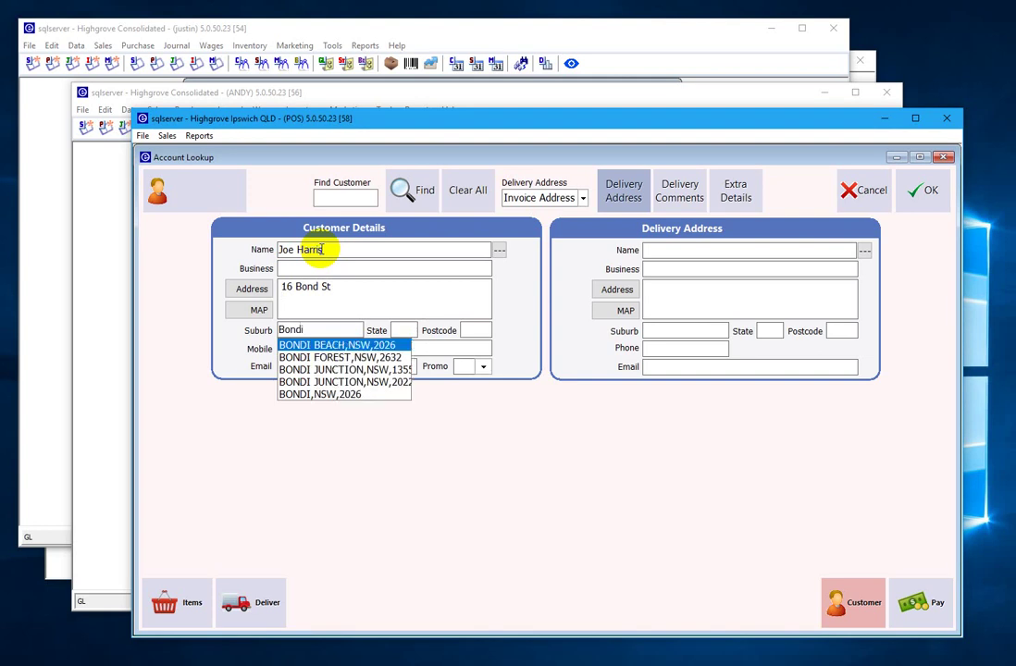
{"action": "key", "text": "Return"}
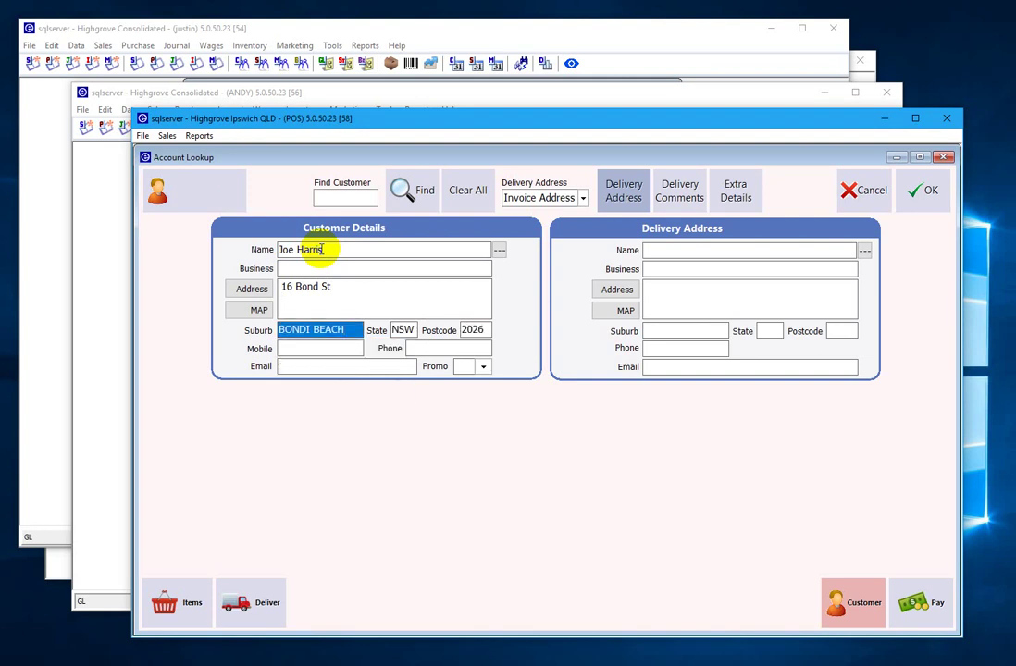
{"action": "left_click", "coordinate": [924, 194]}
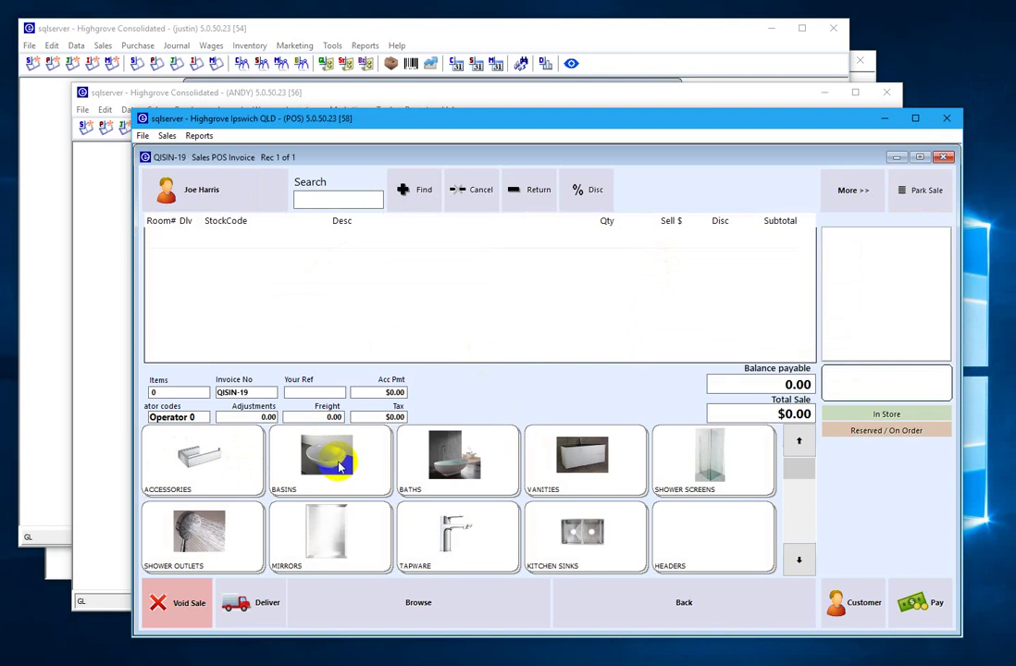
{"action": "left_click", "coordinate": [450, 544]}
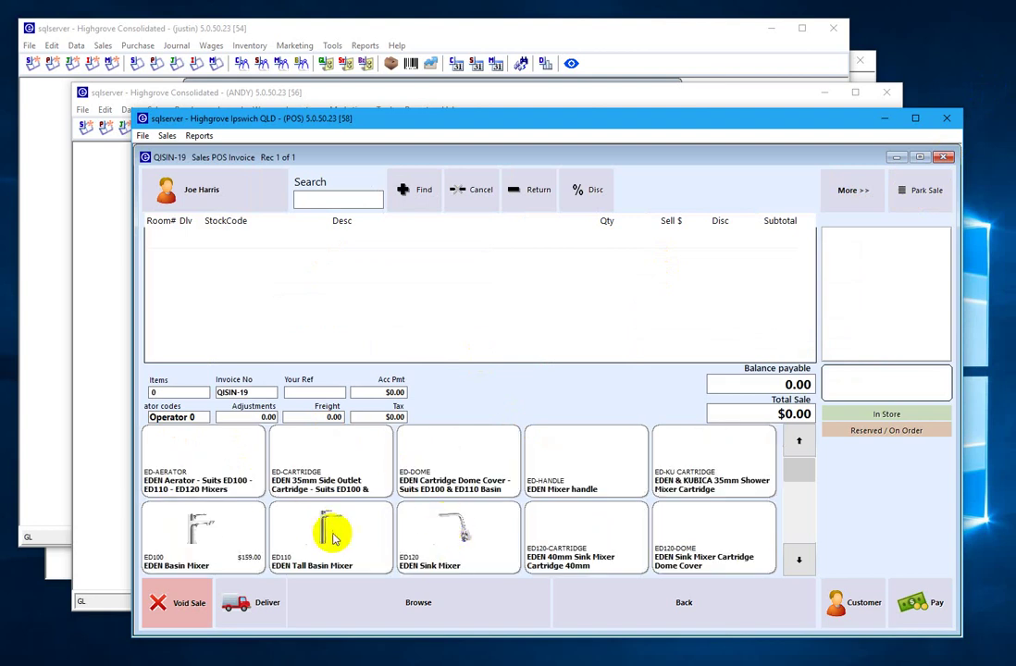
{"action": "left_click", "coordinate": [233, 534]}
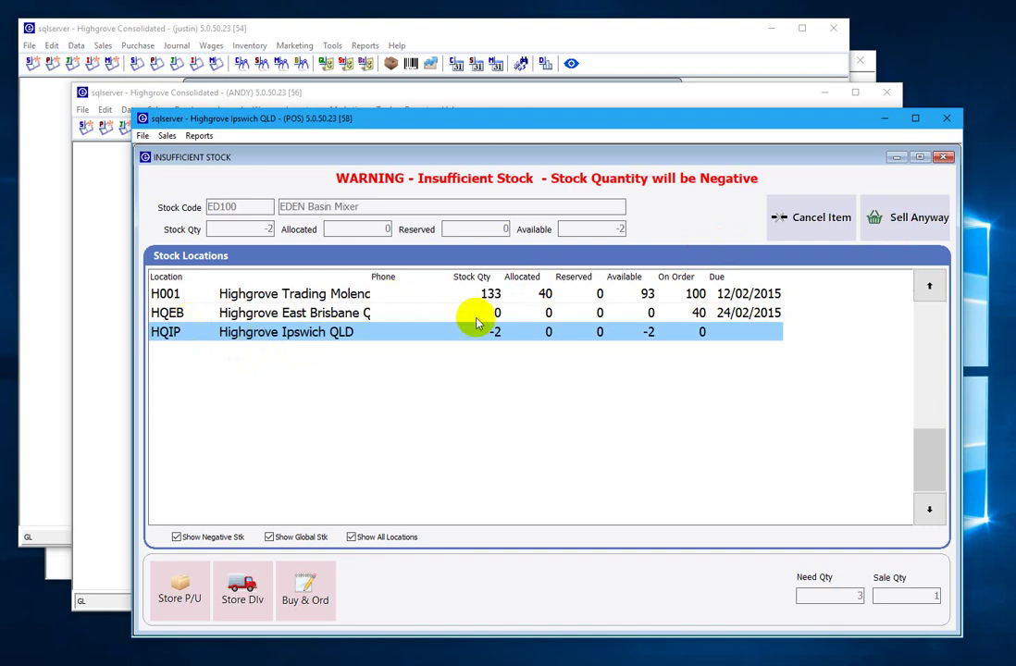
- Sell the mixer despite negative H001 stock, take exact $159.00 cash, and print to Screen
{"action": "left_click", "coordinate": [288, 296]}
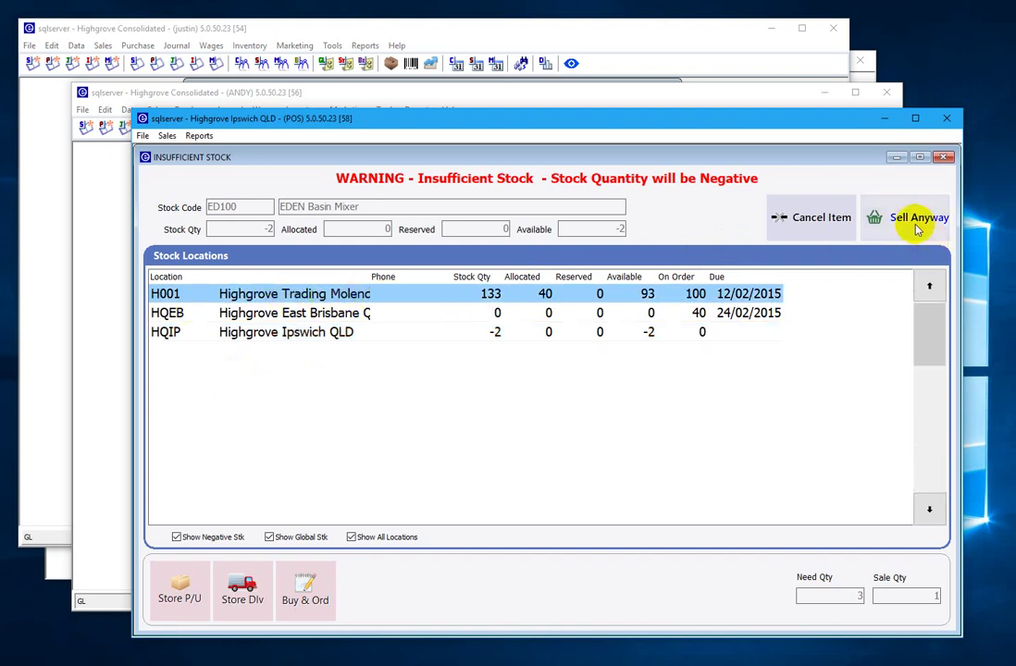
{"action": "left_click", "coordinate": [916, 222]}
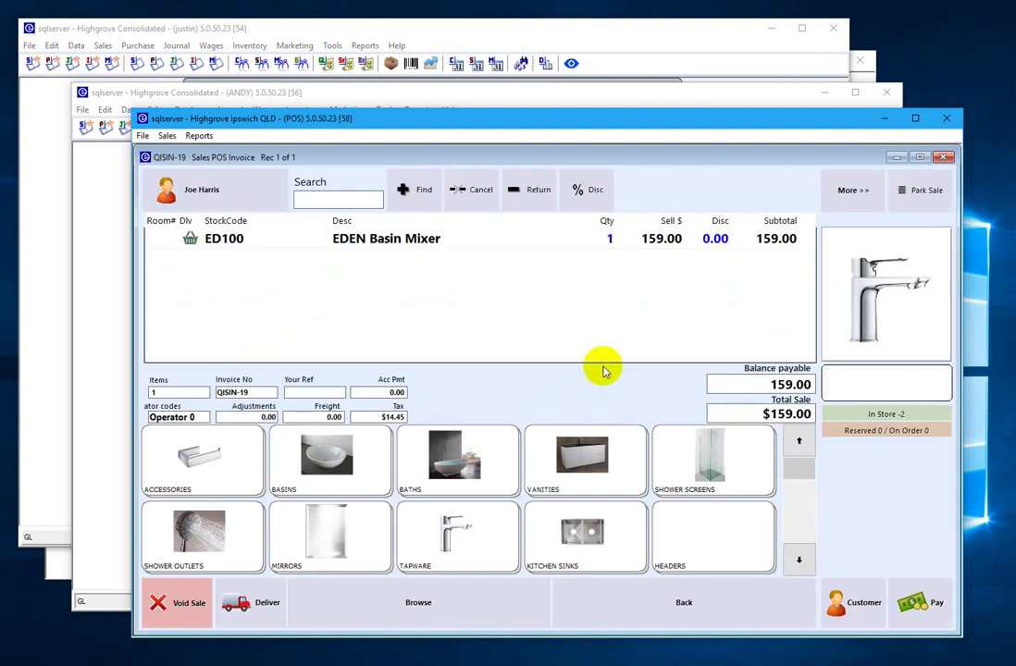
{"action": "left_click", "coordinate": [923, 609]}
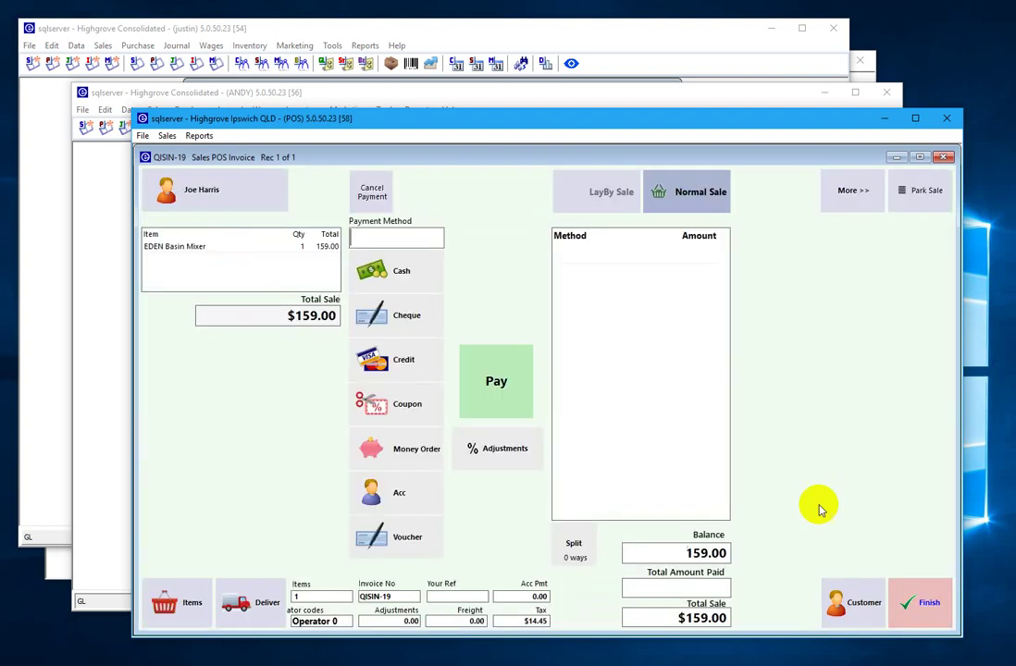
{"action": "left_click", "coordinate": [388, 279]}
{"action": "left_click", "coordinate": [489, 377]}
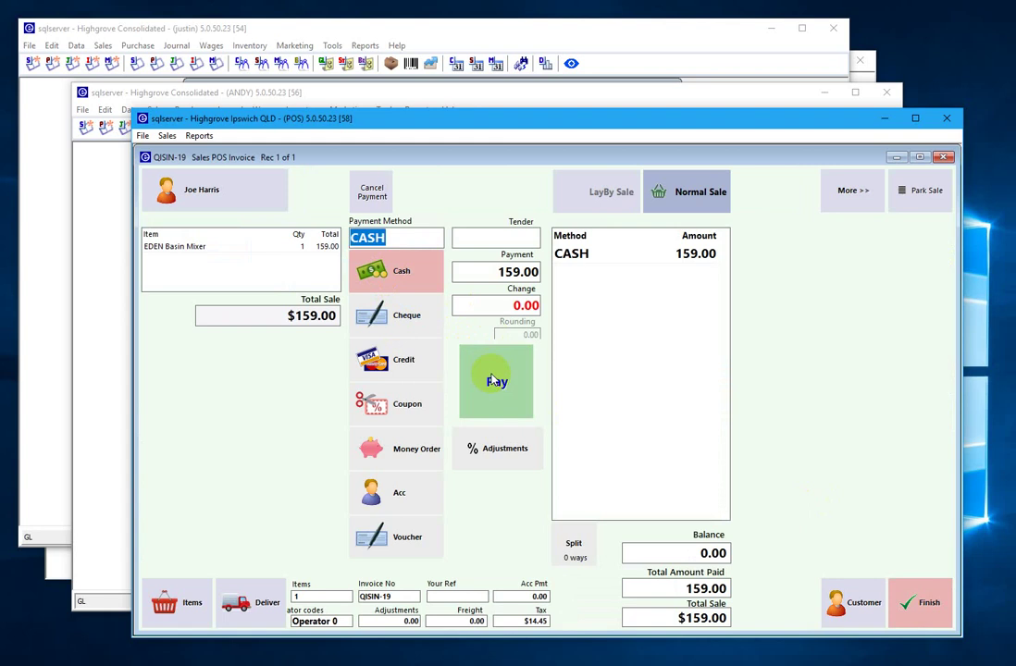
{"action": "left_click", "coordinate": [453, 373]}
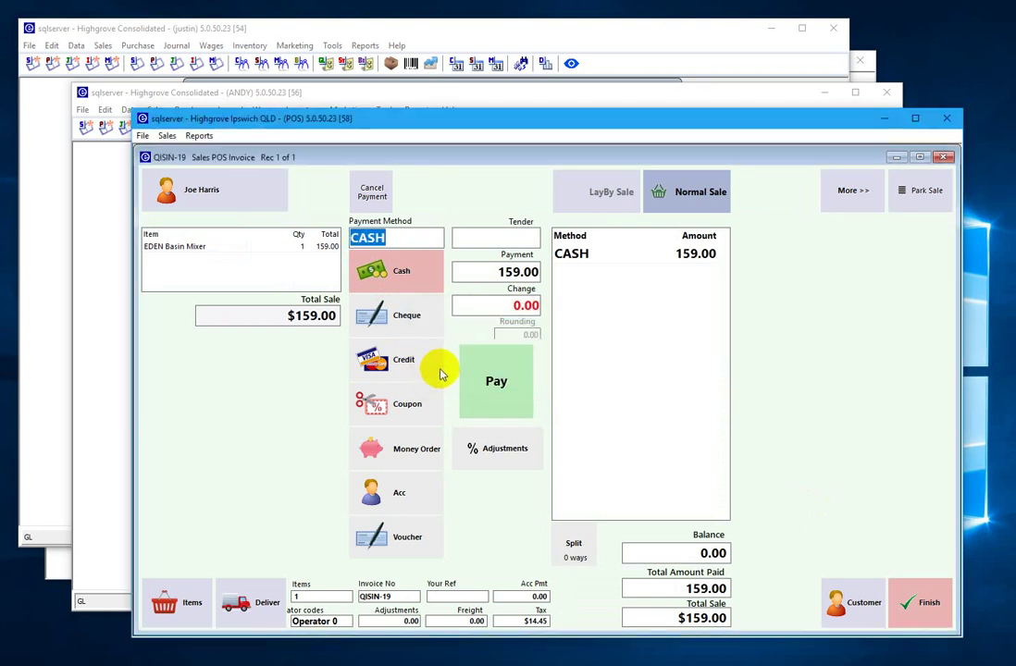
{"action": "left_click", "coordinate": [561, 487]}
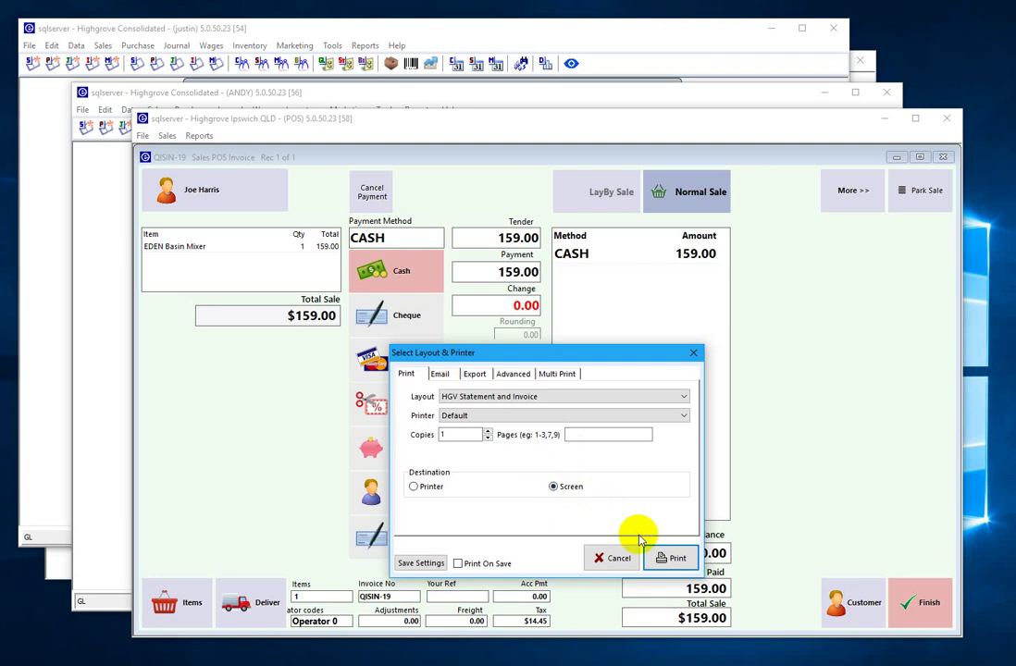
- Preview tax invoice QISIN-19, then close it, the change notice and the empty QISIN-20 sale
{"action": "left_click", "coordinate": [669, 554]}
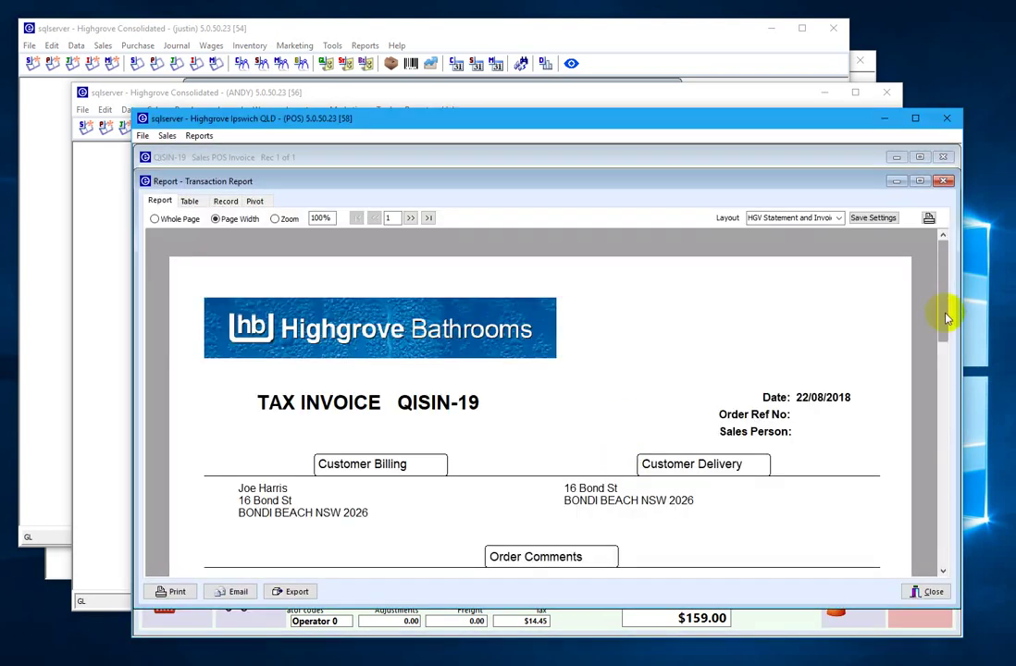
{"action": "left_click_drag", "start_coordinate": [945, 318], "coordinate": [955, 380]}
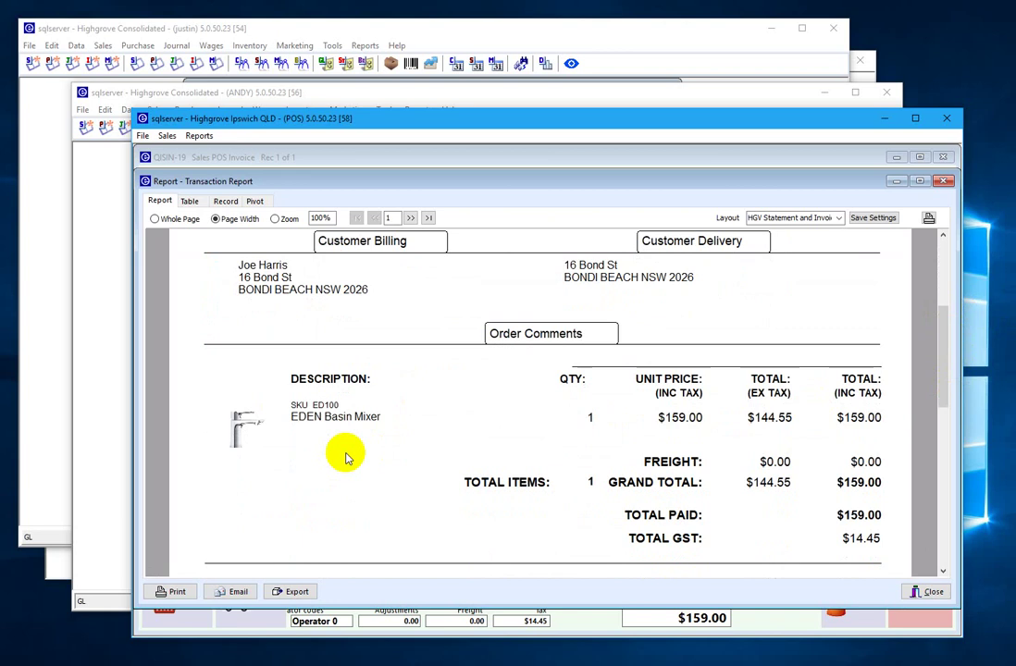
{"action": "left_click", "coordinate": [932, 595]}
{"action": "left_click", "coordinate": [561, 450]}
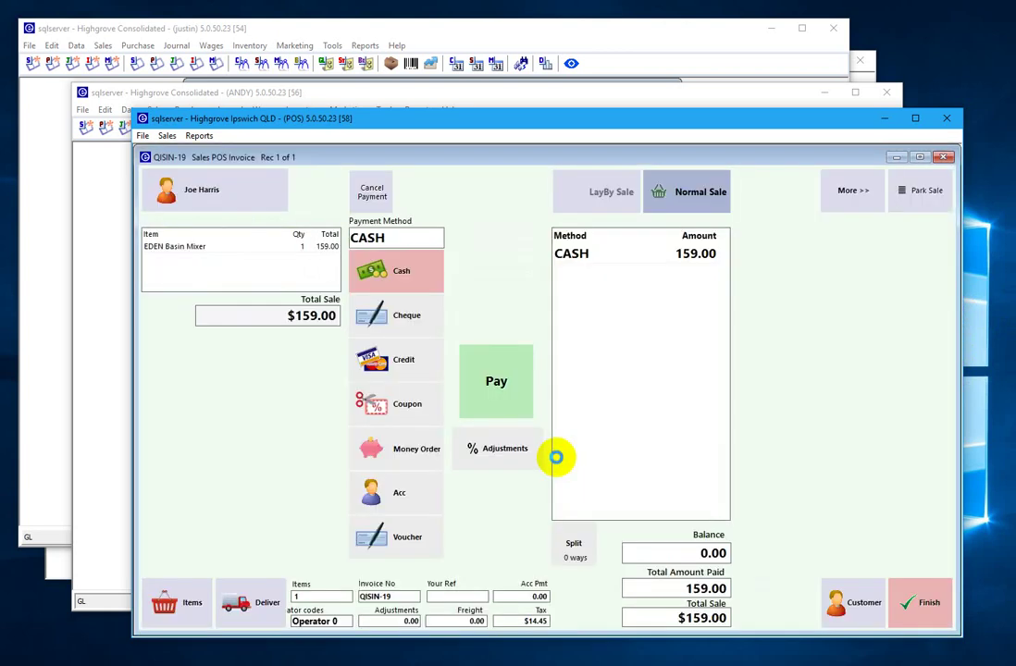
{"action": "left_click", "coordinate": [943, 157]}
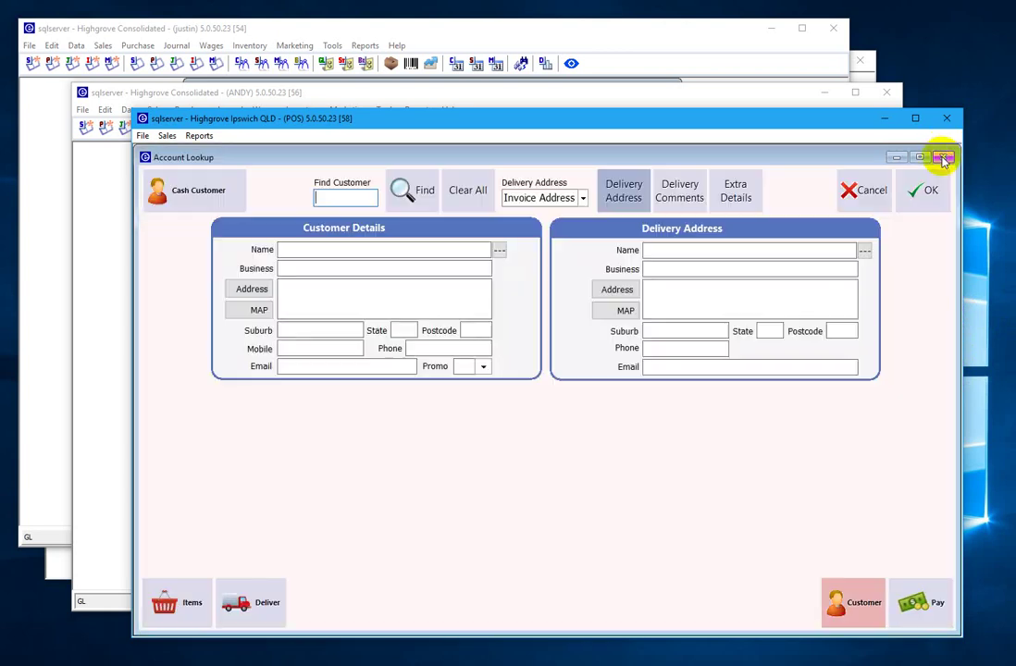
{"action": "left_click", "coordinate": [943, 158]}
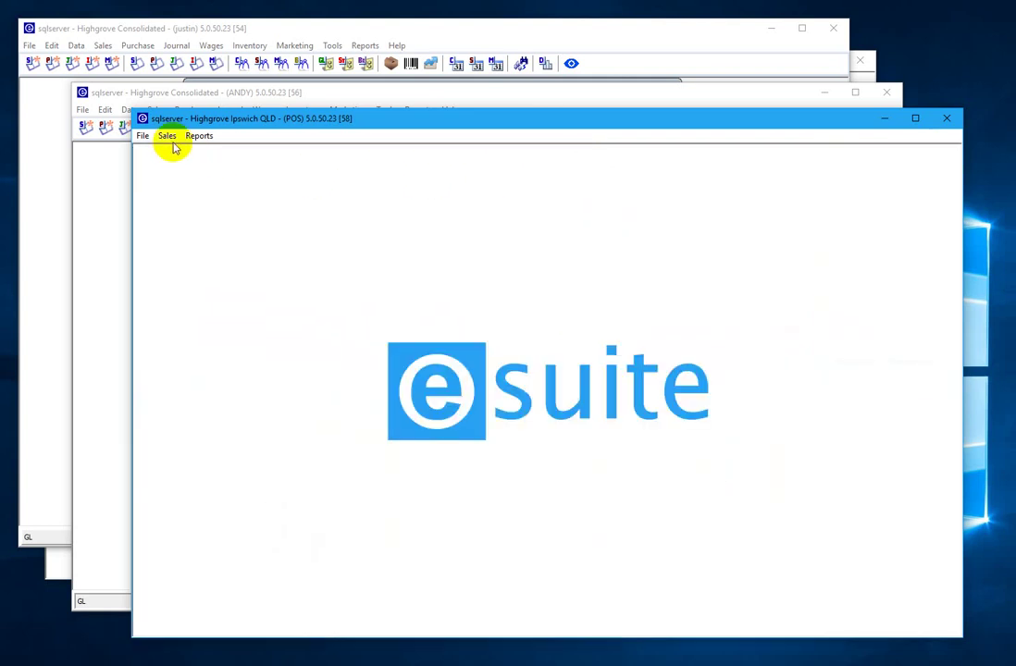
{"action": "left_click", "coordinate": [168, 136]}
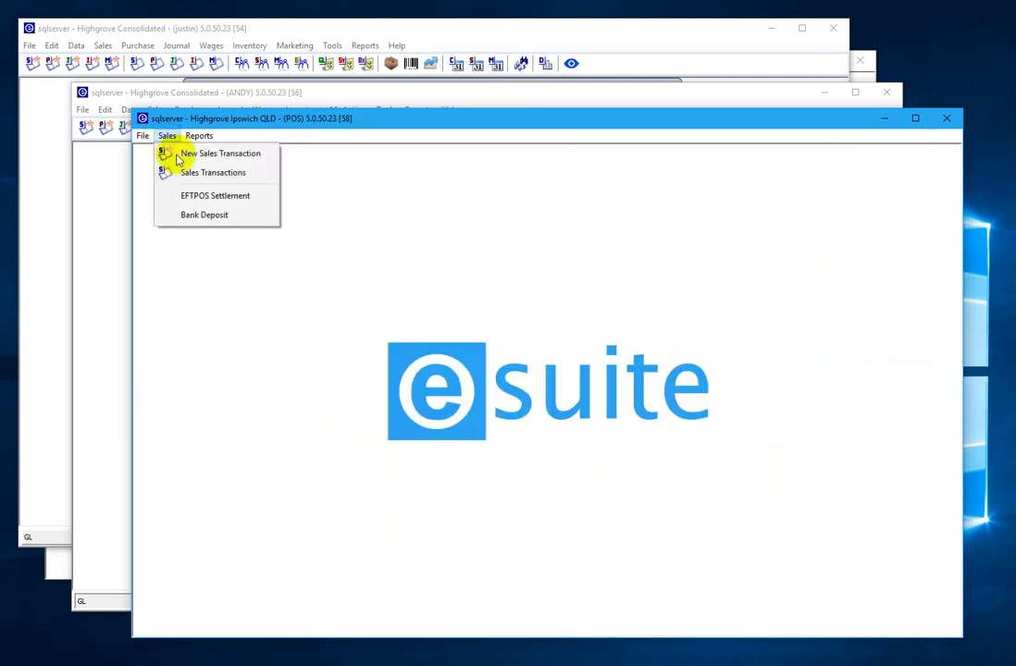
- Open QISIN-19 from Sales Transactions and show its GL postings: $144.55 Sales - Bathroom, $14.45 GST
{"action": "left_click", "coordinate": [194, 175]}
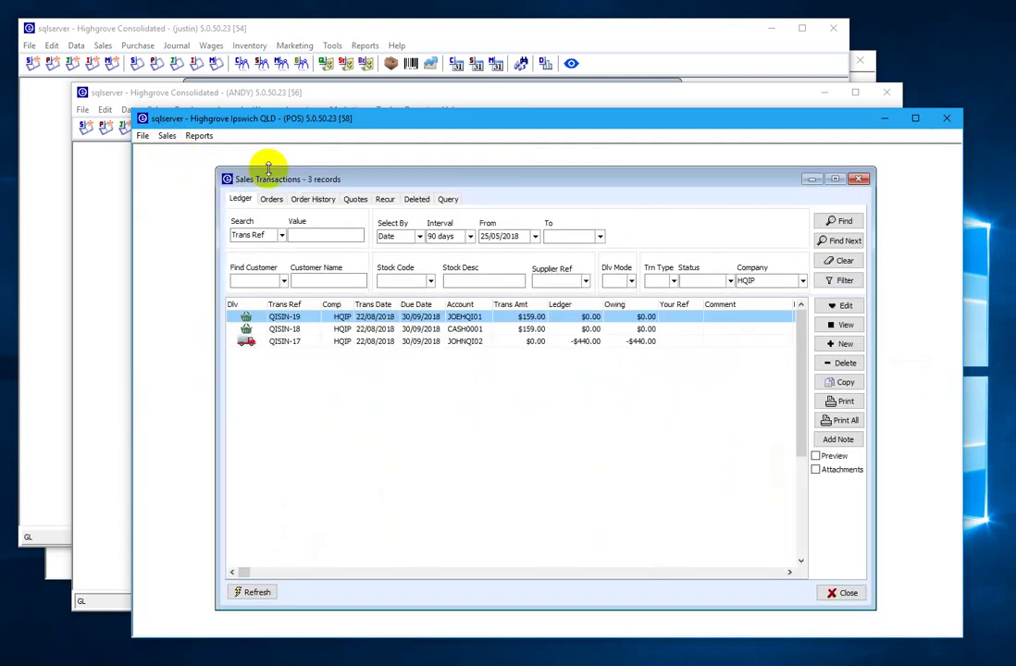
{"action": "double_click", "coordinate": [289, 319]}
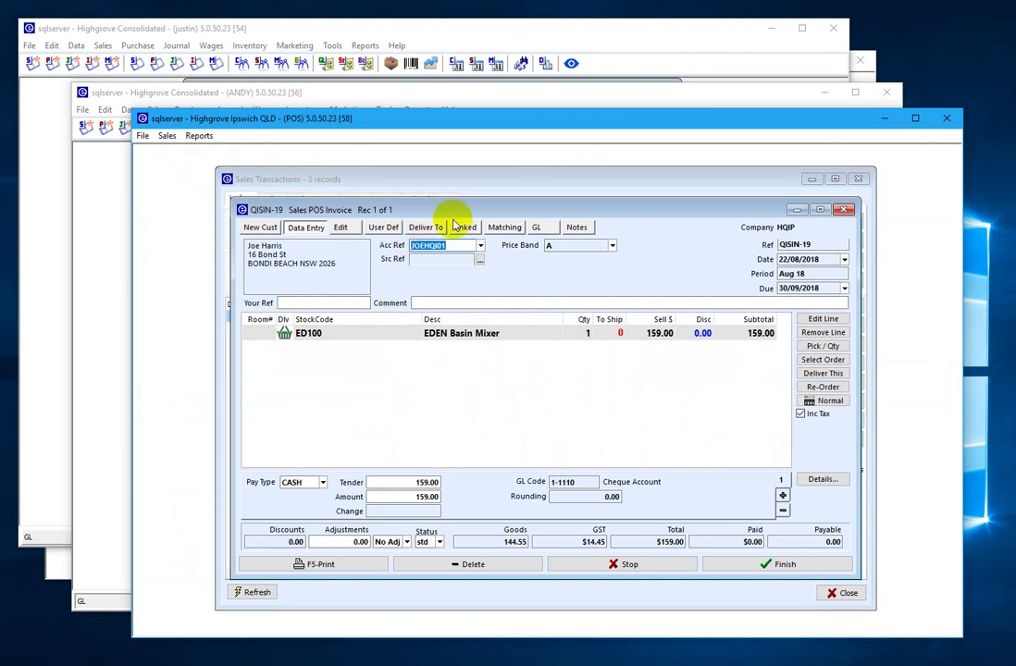
{"action": "left_click_drag", "start_coordinate": [449, 216], "coordinate": [391, 237]}
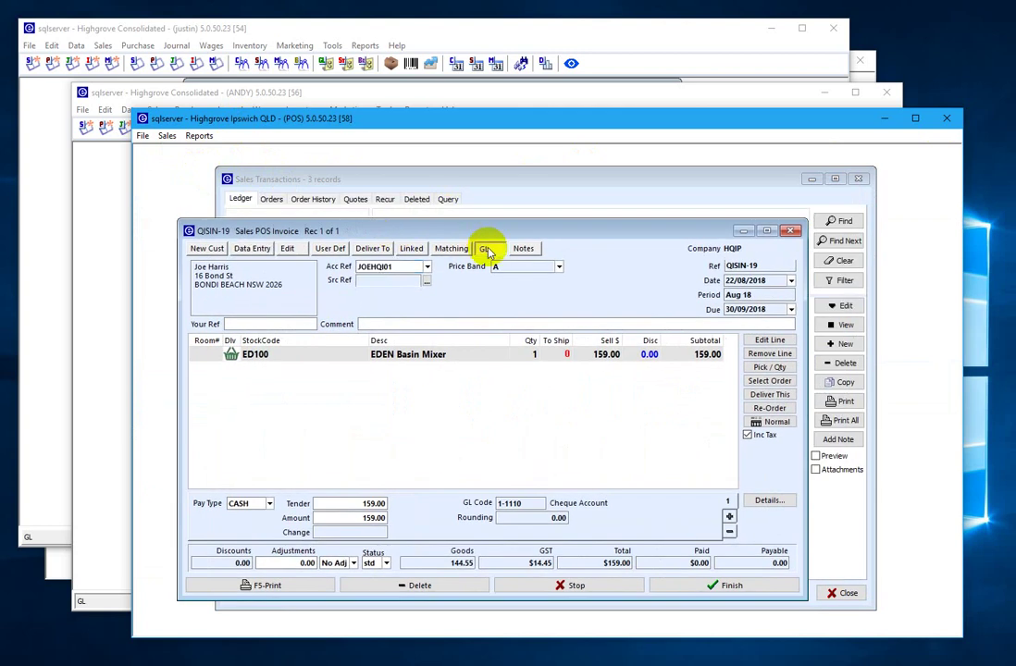
{"action": "left_click", "coordinate": [486, 249]}
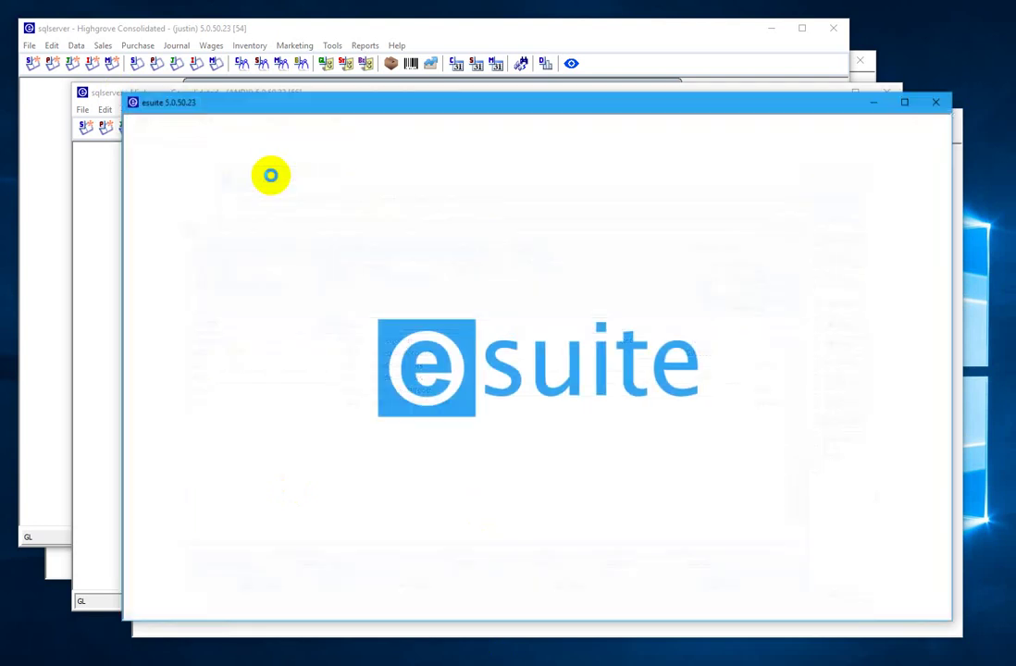
- Log into the Highgrove Ipswich QLD company
{"action": "left_click_drag", "start_coordinate": [219, 112], "coordinate": [283, 95]}
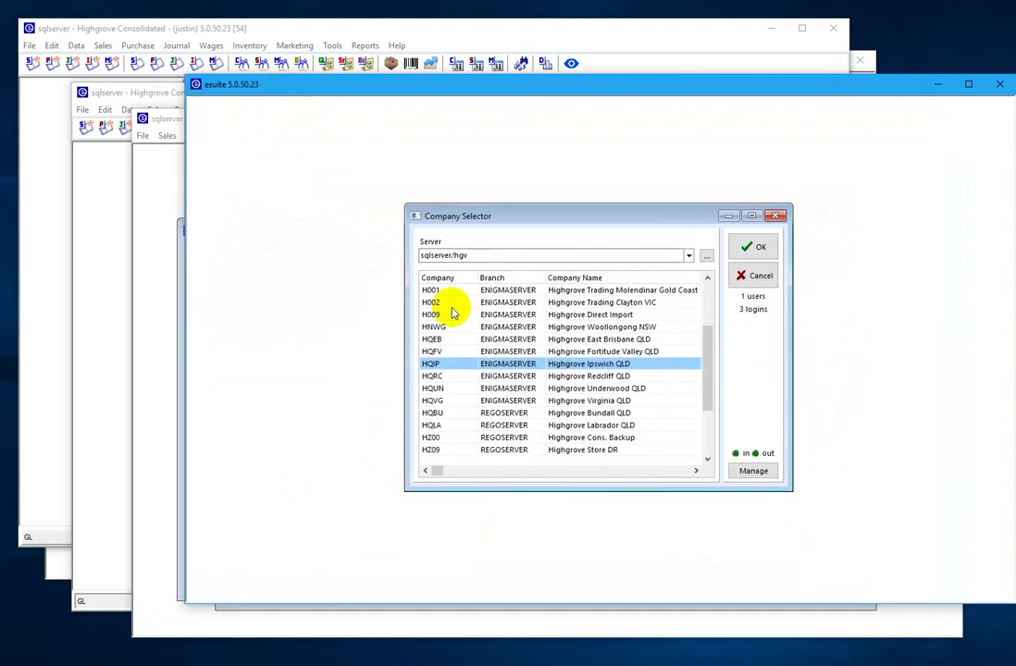
{"action": "left_click", "coordinate": [737, 251]}
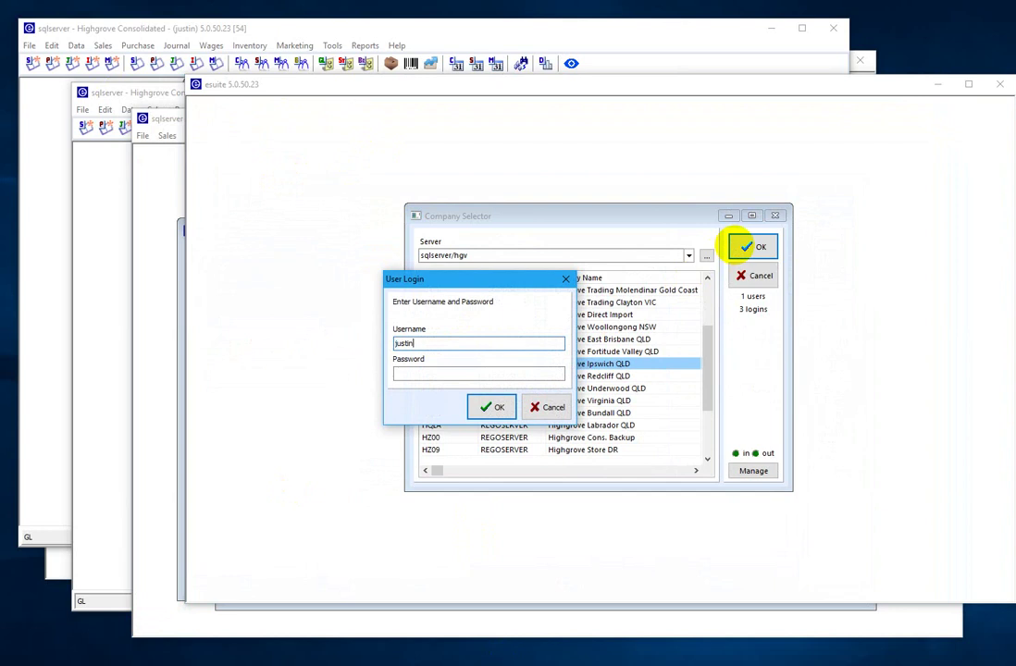
{"action": "key", "text": "Return"}
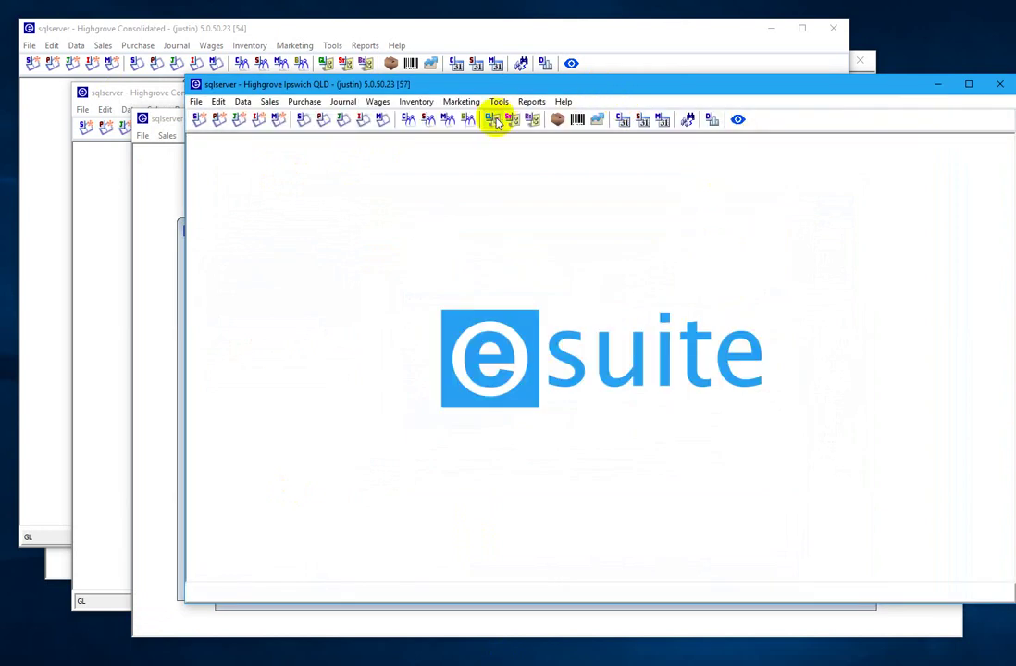
- List 4-2100 Sales - Bathroom transactions in the Ipswich General Ledger and open QISIN-19
{"action": "left_click", "coordinate": [494, 120]}
{"action": "left_click_drag", "start_coordinate": [494, 90], "coordinate": [488, 90]}
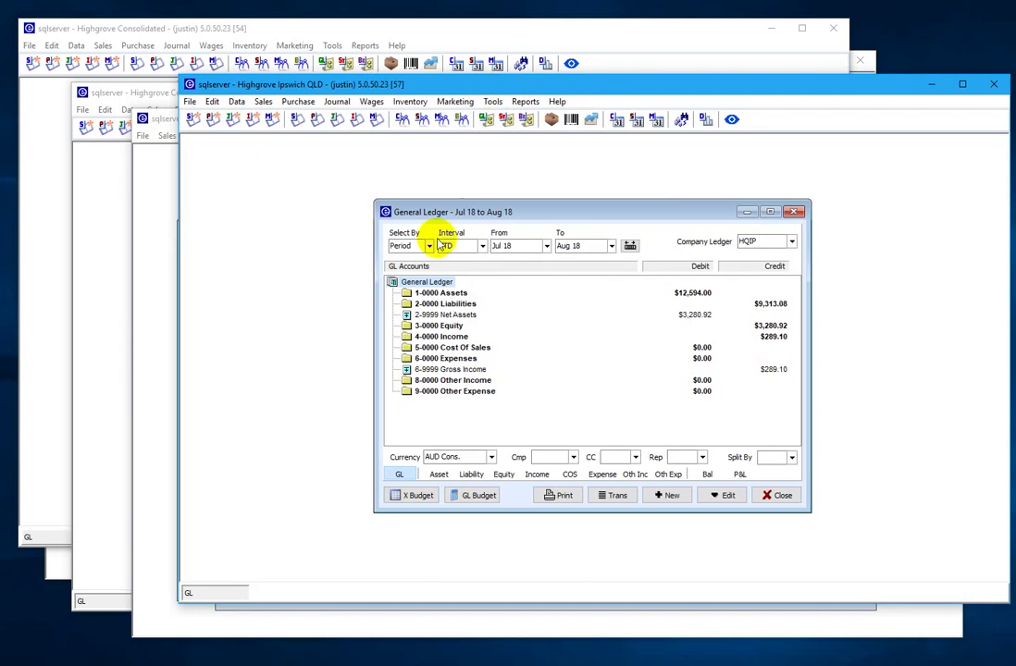
{"action": "double_click", "coordinate": [446, 337]}
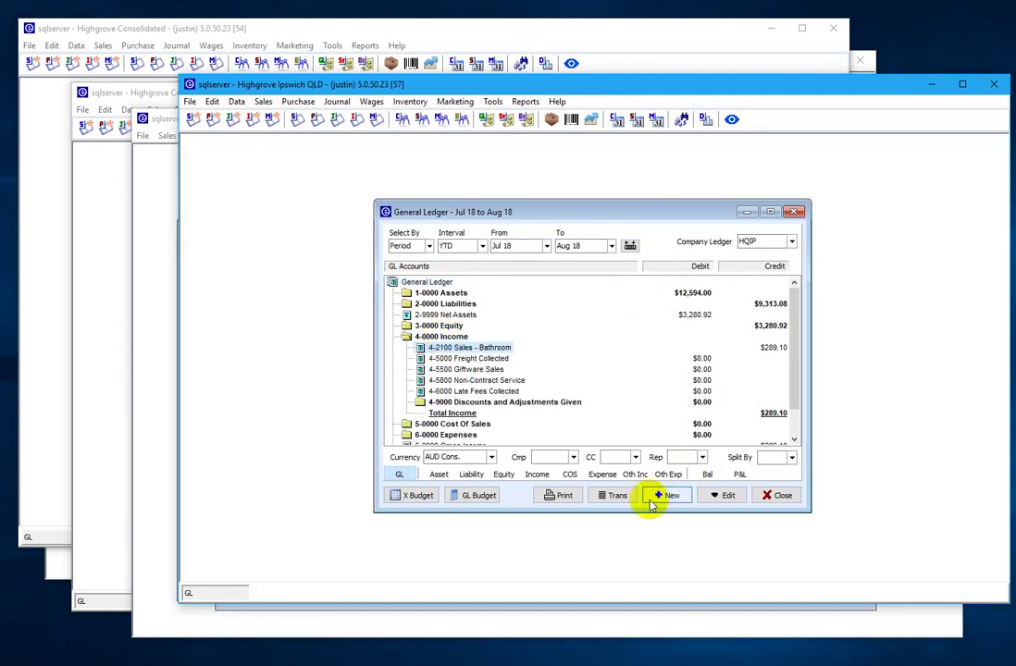
{"action": "left_click", "coordinate": [616, 497]}
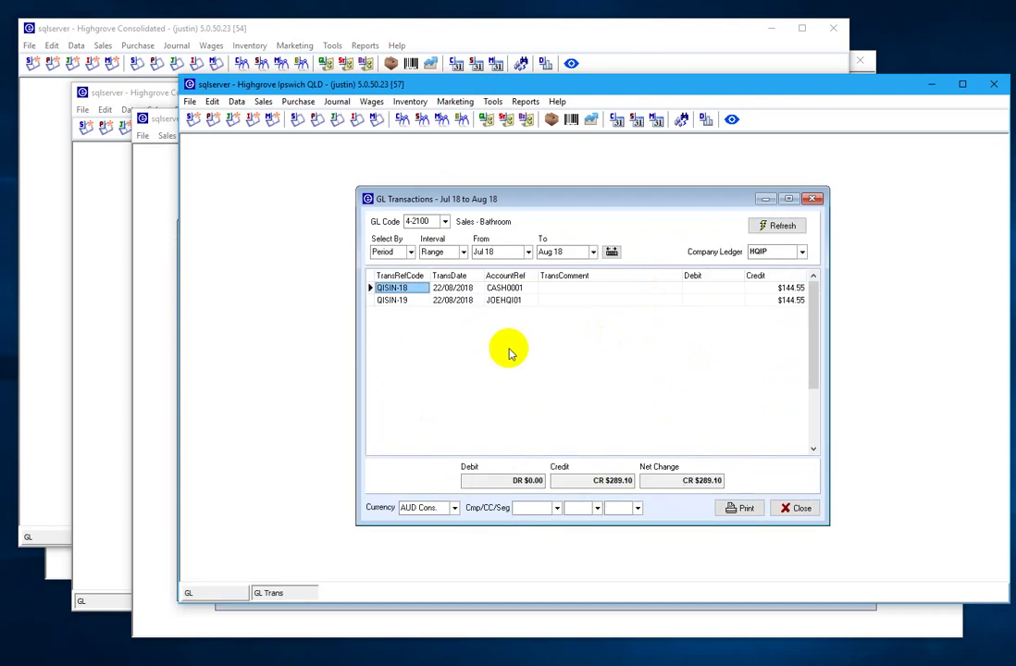
{"action": "left_click_drag", "start_coordinate": [450, 205], "coordinate": [533, 175]}
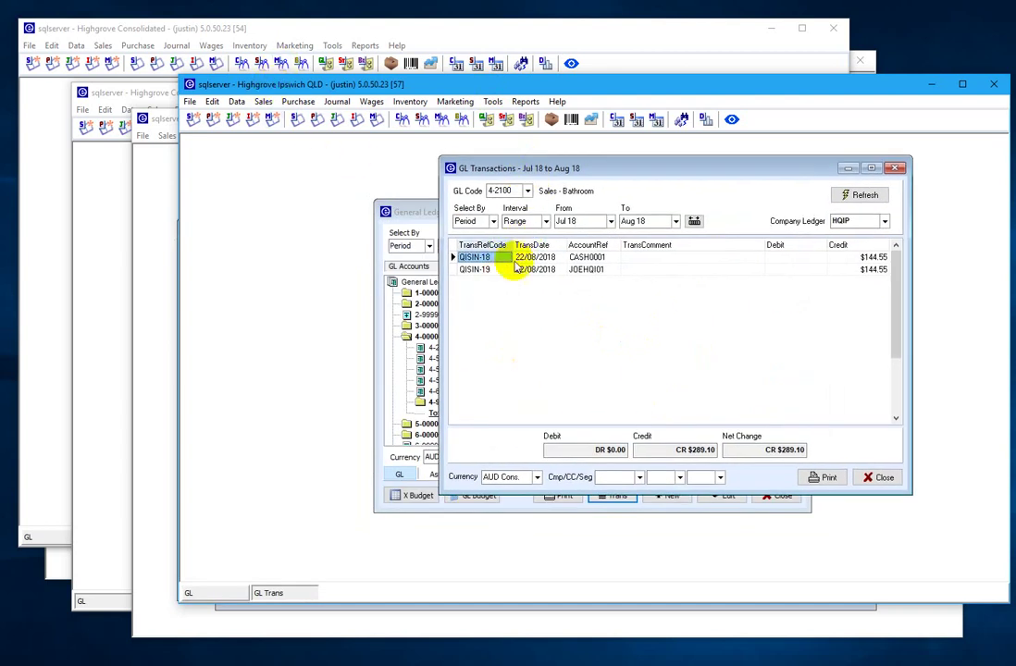
{"action": "left_click", "coordinate": [476, 271]}
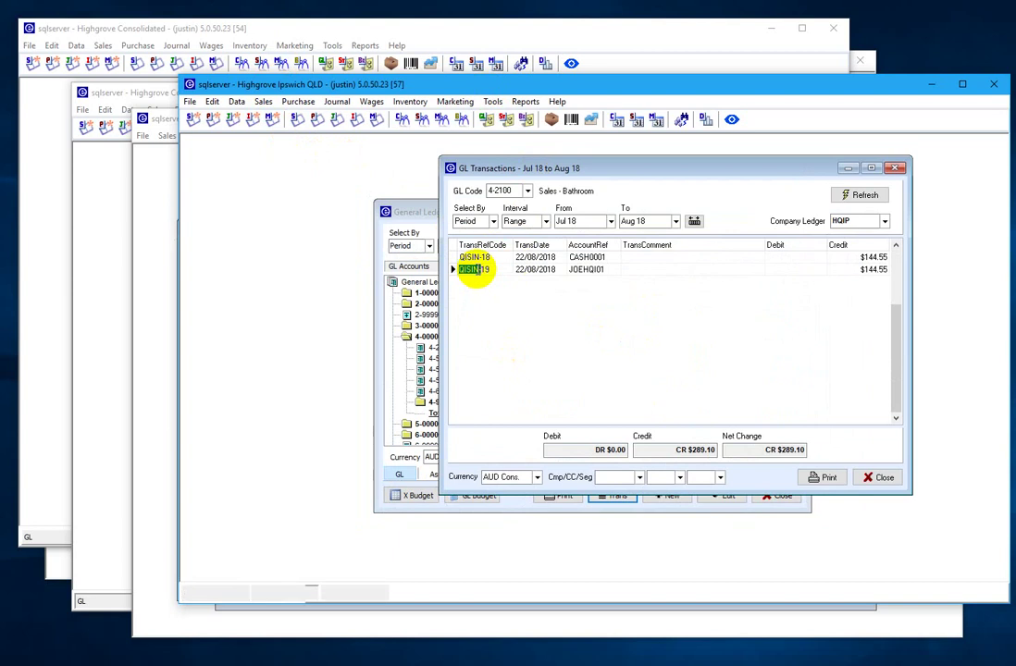
{"action": "double_click", "coordinate": [475, 268]}
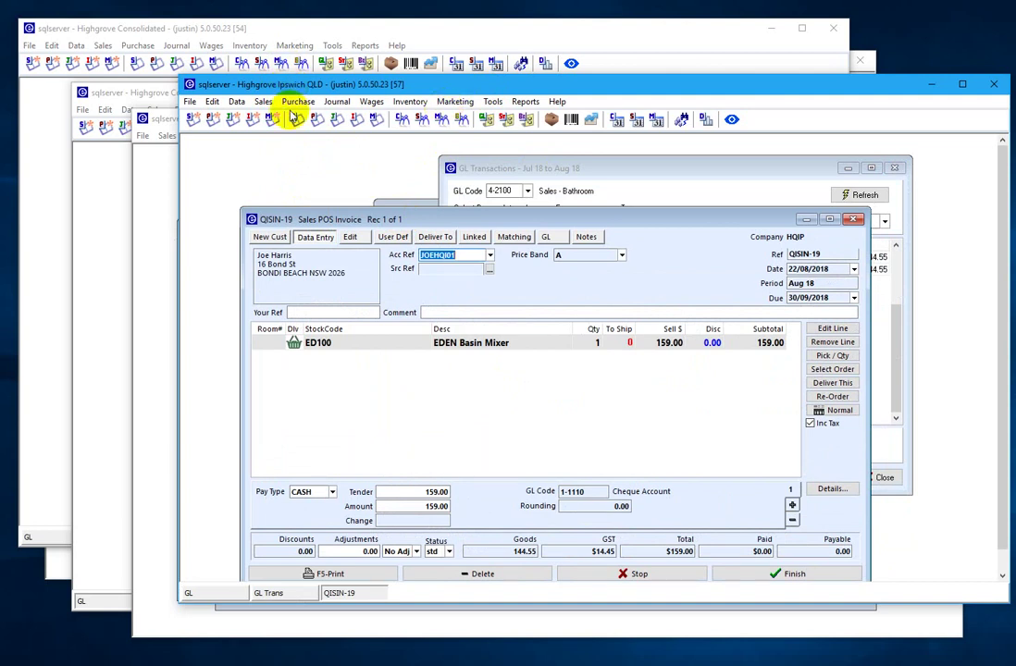
{"action": "left_click", "coordinate": [118, 27]}
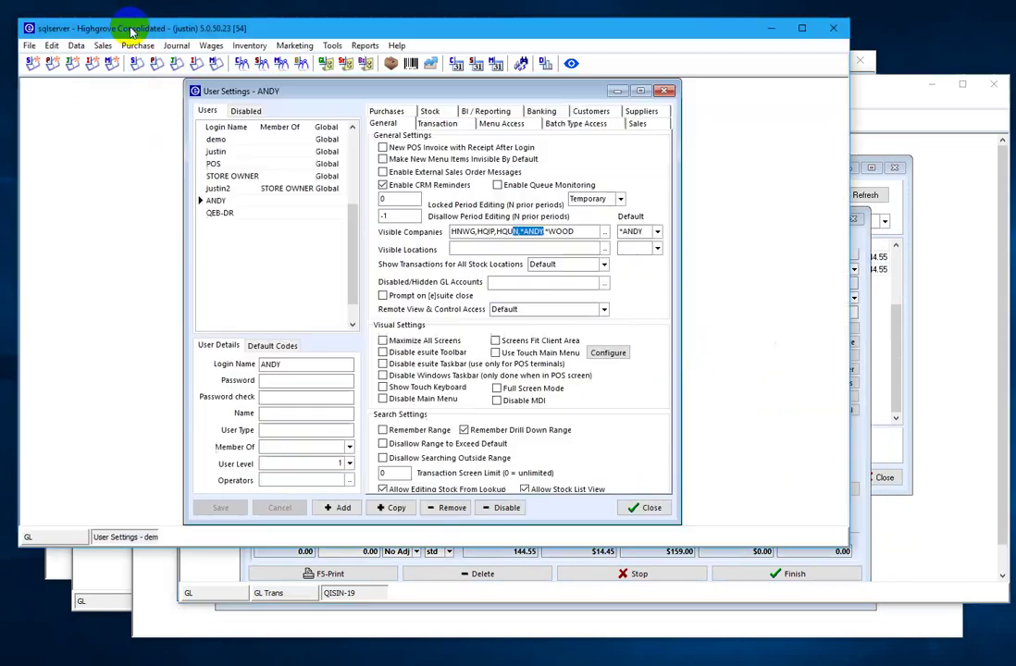
- Reopen the consolidated General Ledger and expand Income down to the 4-2100-HQIP account
{"action": "left_click", "coordinate": [665, 91]}
{"action": "left_click", "coordinate": [637, 155]}
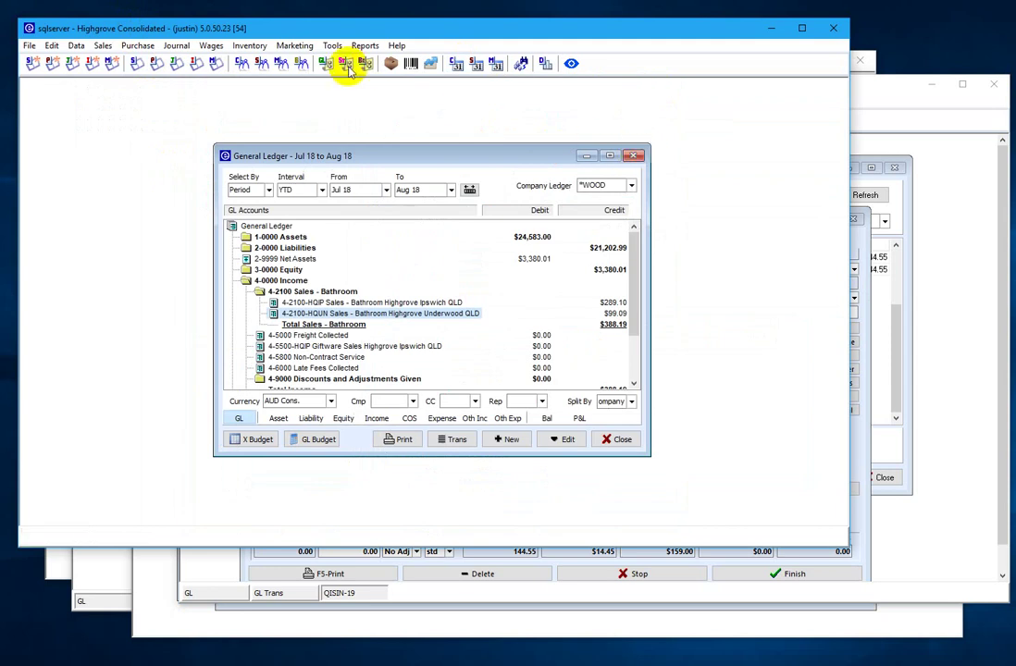
{"action": "left_click", "coordinate": [325, 63]}
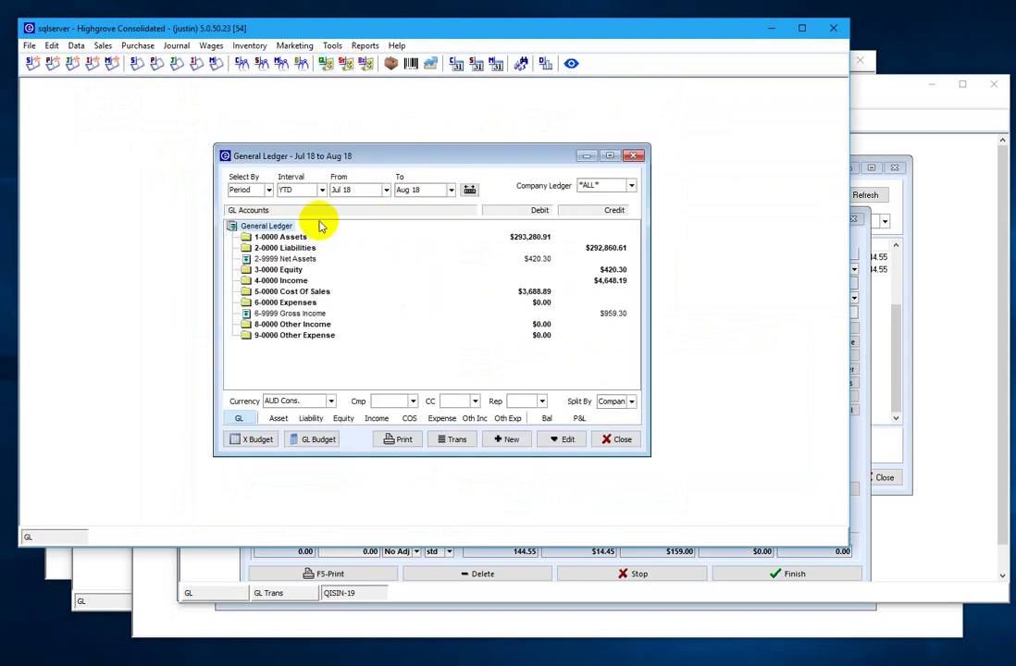
{"action": "left_click", "coordinate": [283, 280]}
{"action": "double_click", "coordinate": [283, 281]}
{"action": "double_click", "coordinate": [283, 280]}
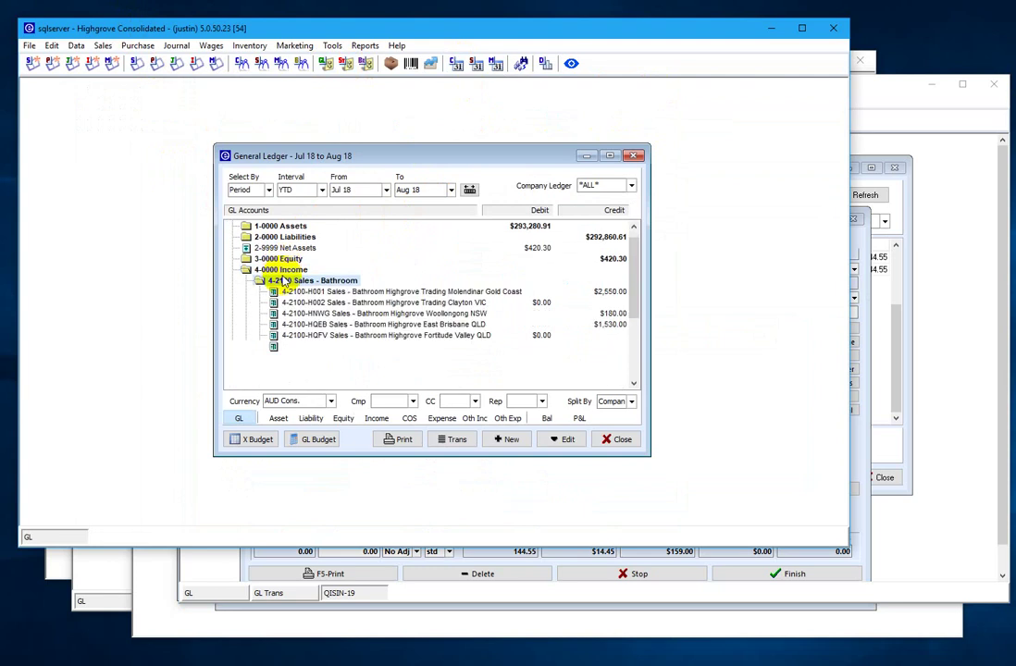
{"action": "key", "text": "Down"}
{"action": "key", "text": "Down"}
{"action": "key", "text": "Down"}
{"action": "key", "text": "Down"}
{"action": "key", "text": "Down"}
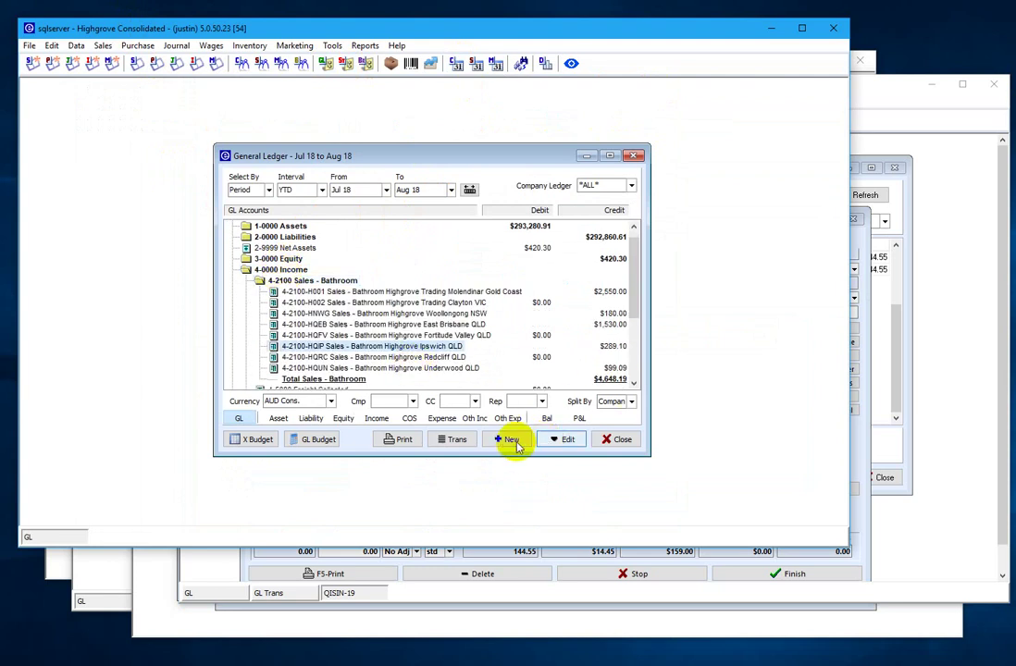
- List the Ipswich bathroom sales transactions, open QISIN-19, and bring the *ANDY ledger forward
{"action": "left_click", "coordinate": [470, 441]}
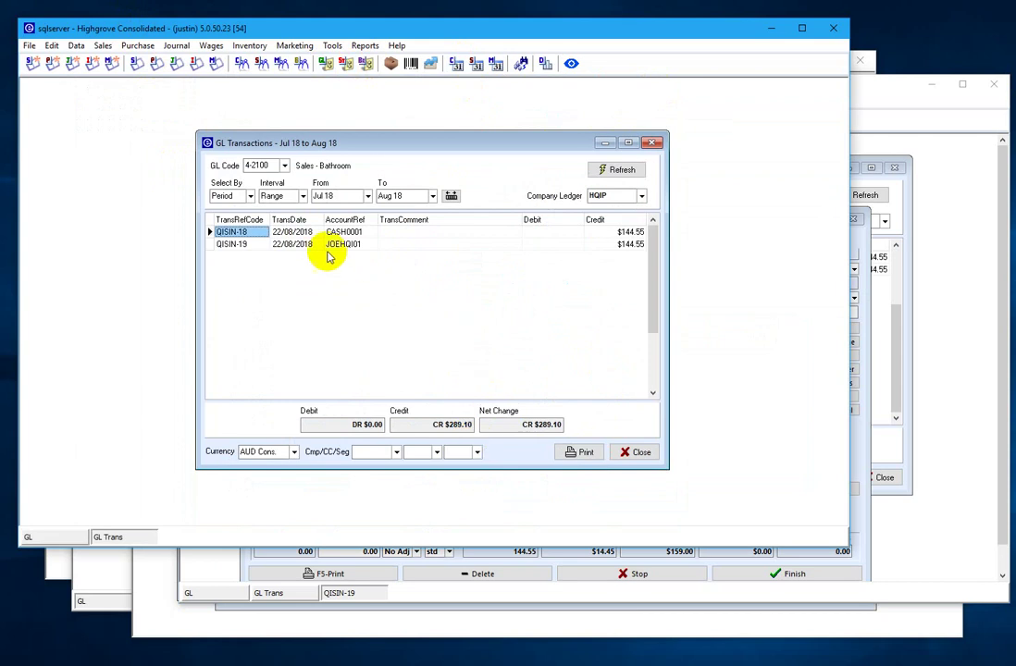
{"action": "left_click", "coordinate": [242, 247]}
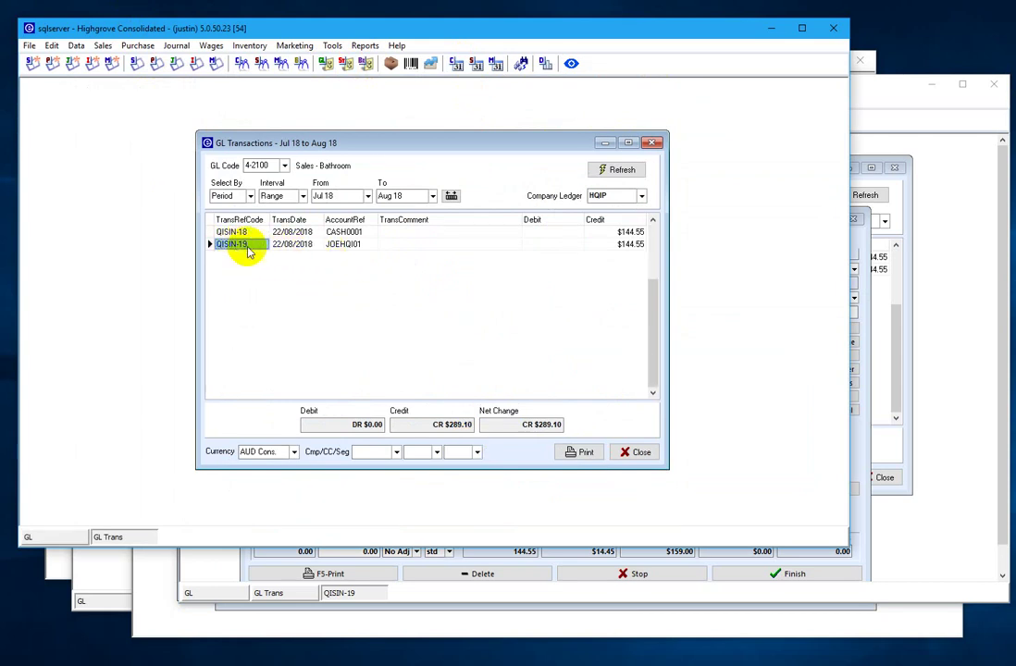
{"action": "left_click", "coordinate": [339, 592]}
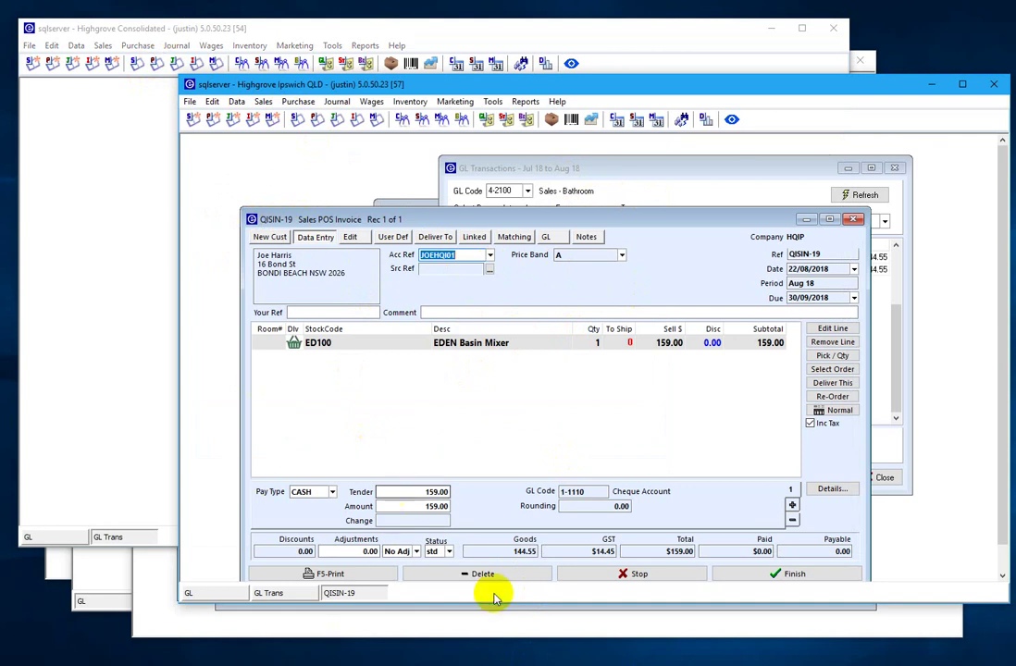
{"action": "left_click", "coordinate": [441, 665]}
{"action": "left_click", "coordinate": [444, 661]}
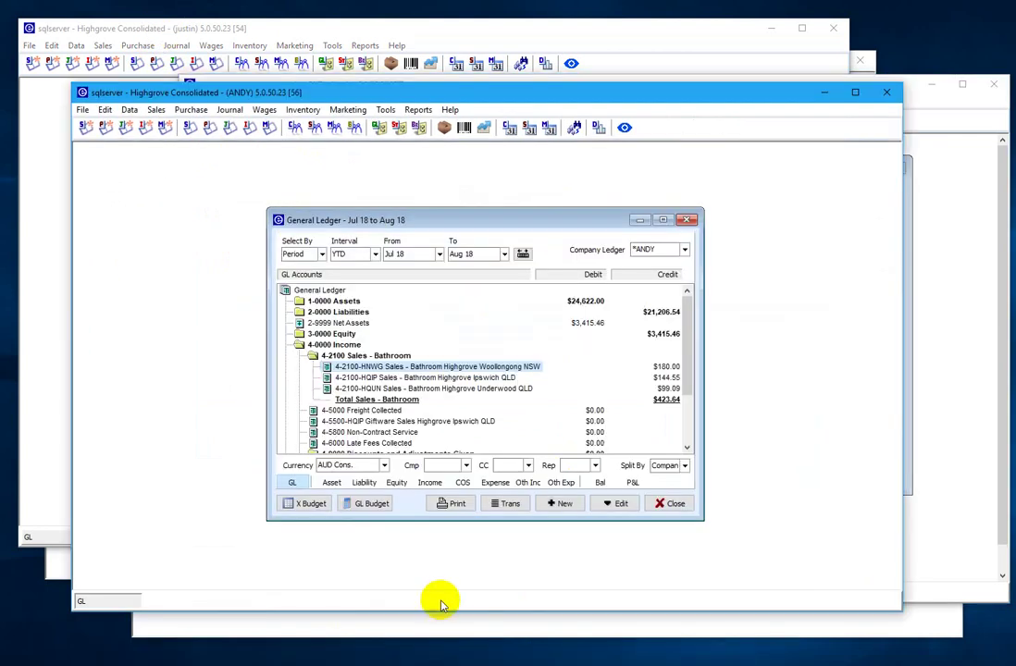
- Reload the General Ledger with the *ANDY company group ledger selected
{"action": "left_click", "coordinate": [687, 219]}
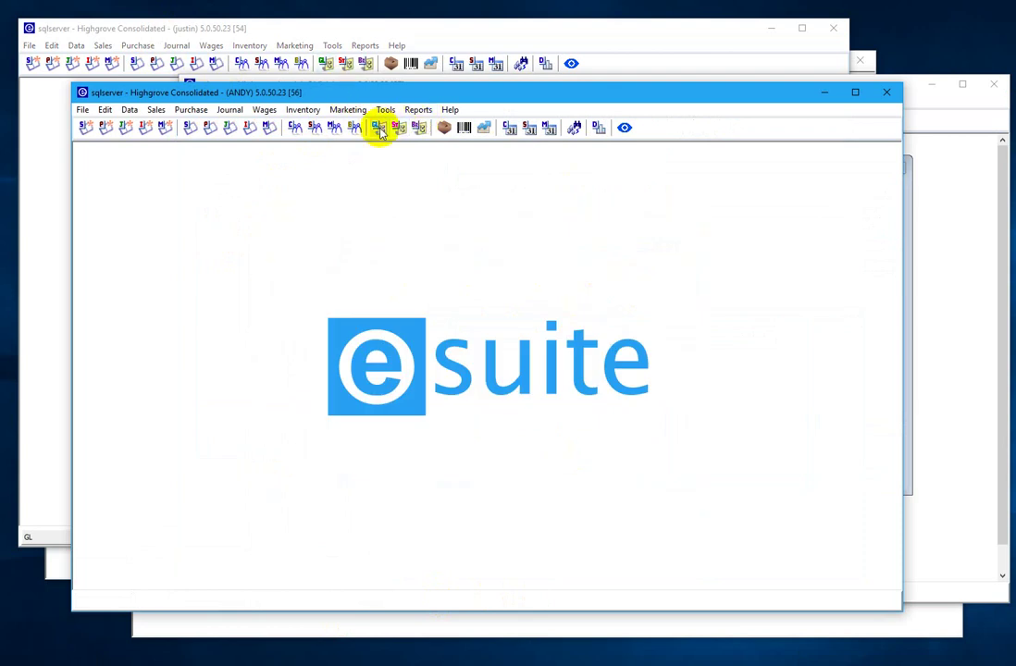
{"action": "left_click", "coordinate": [378, 127]}
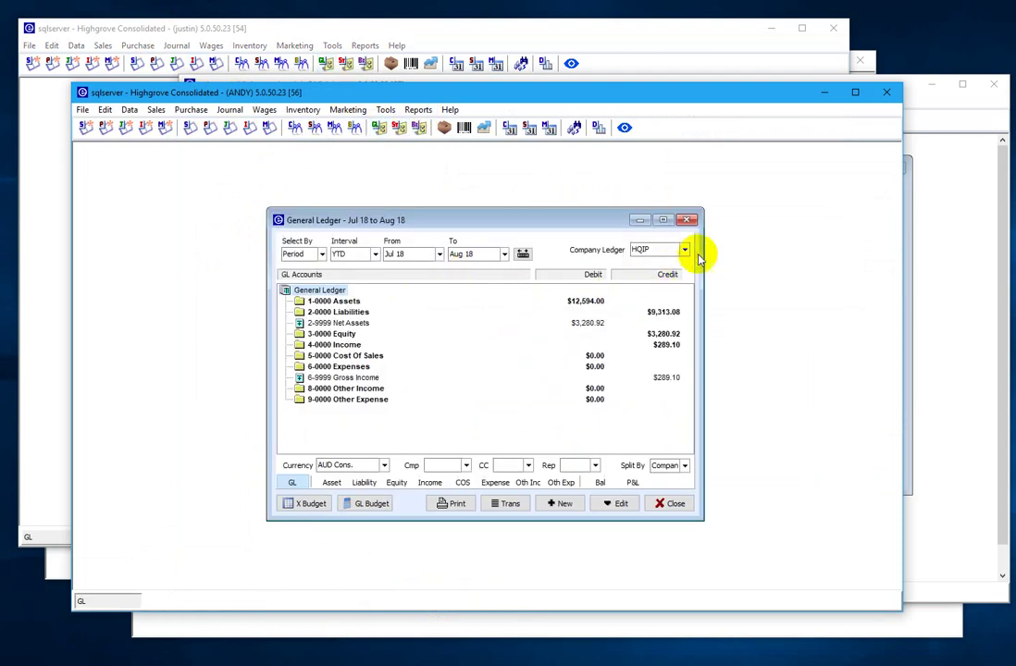
{"action": "left_click", "coordinate": [684, 250]}
{"action": "left_click", "coordinate": [659, 289]}
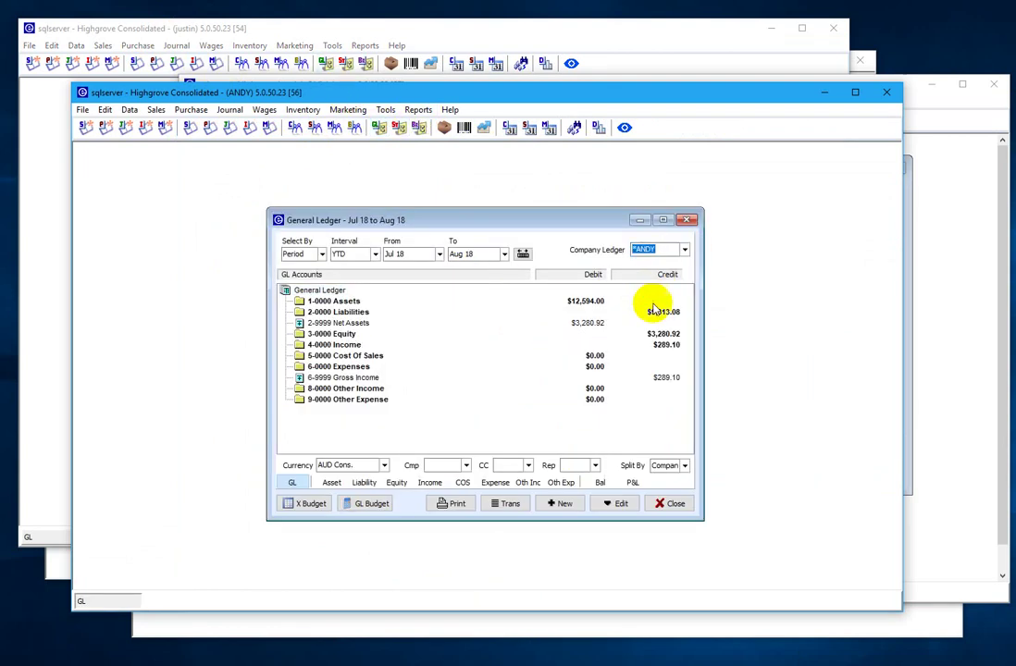
- List 4-2100-HQIP transactions QISIN-18 and QISIN-19, totalling CR $289.10
{"action": "left_click", "coordinate": [319, 344]}
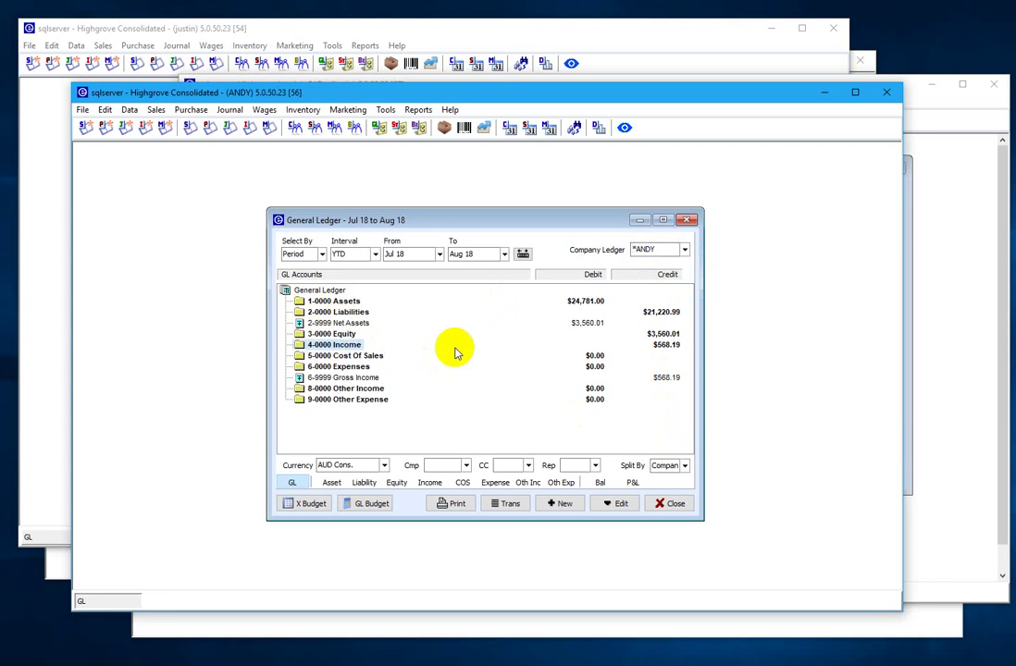
{"action": "key", "text": "Right"}
{"action": "key", "text": "Down"}
{"action": "key", "text": "Right"}
{"action": "key", "text": "Down"}
{"action": "key", "text": "Down"}
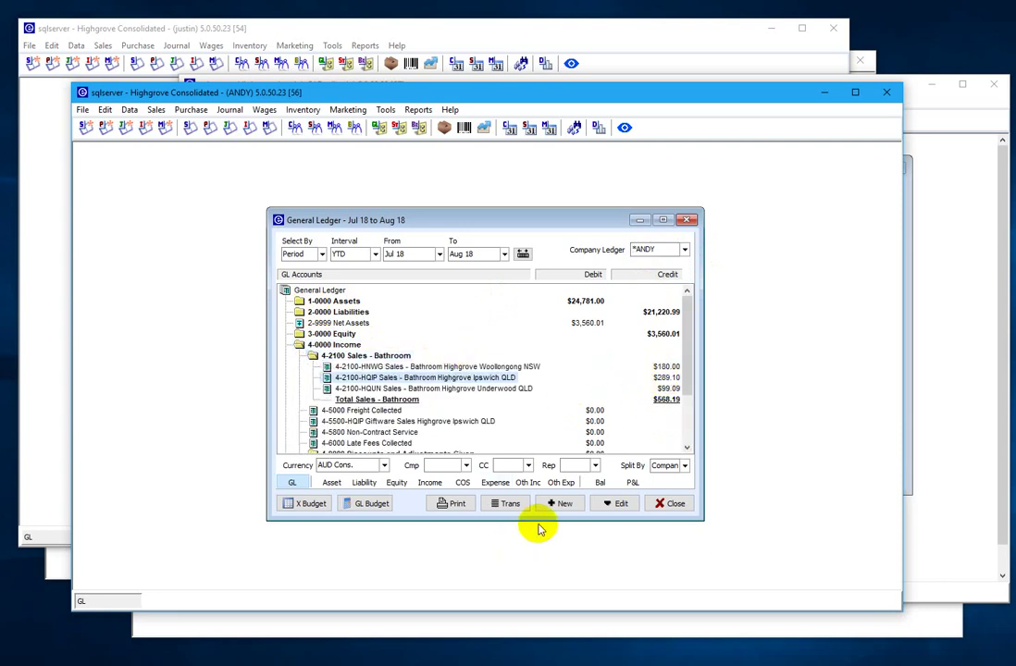
{"action": "left_click", "coordinate": [510, 509]}
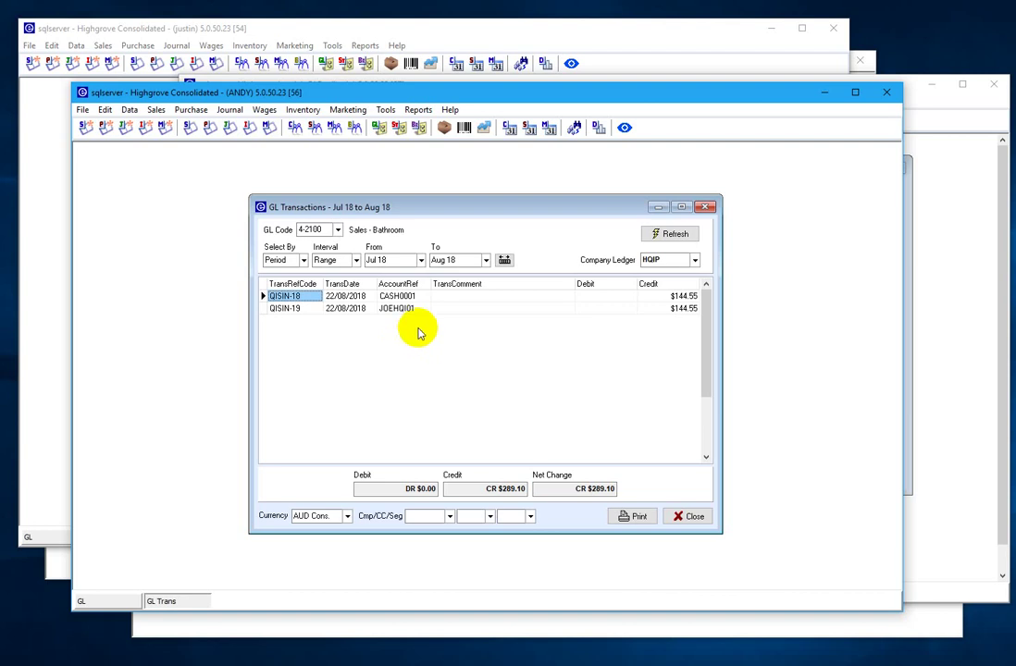
{"action": "left_click", "coordinate": [696, 260]}
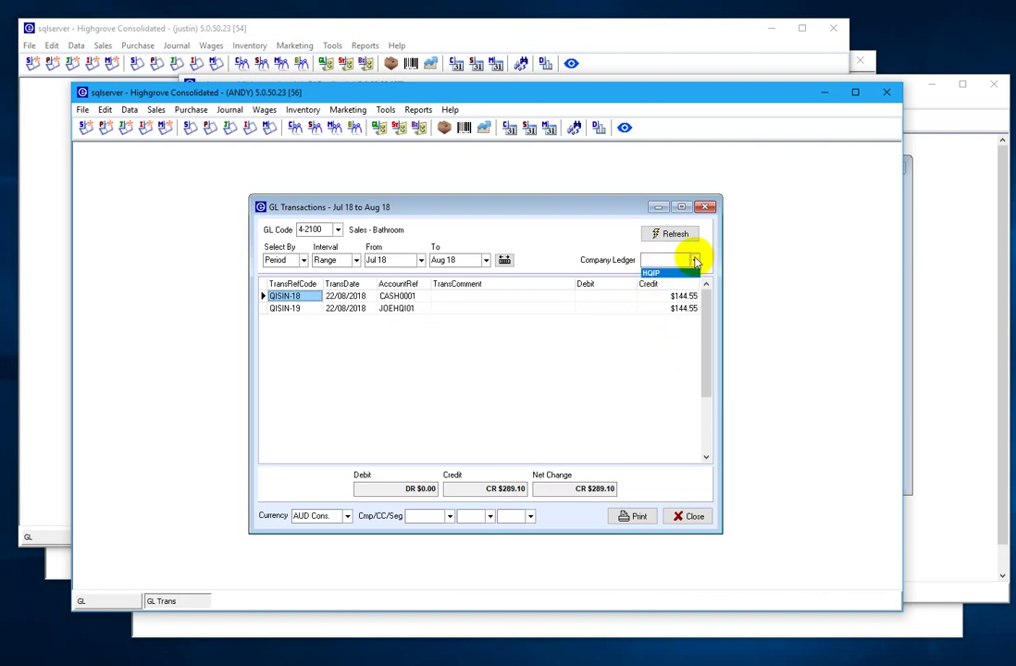